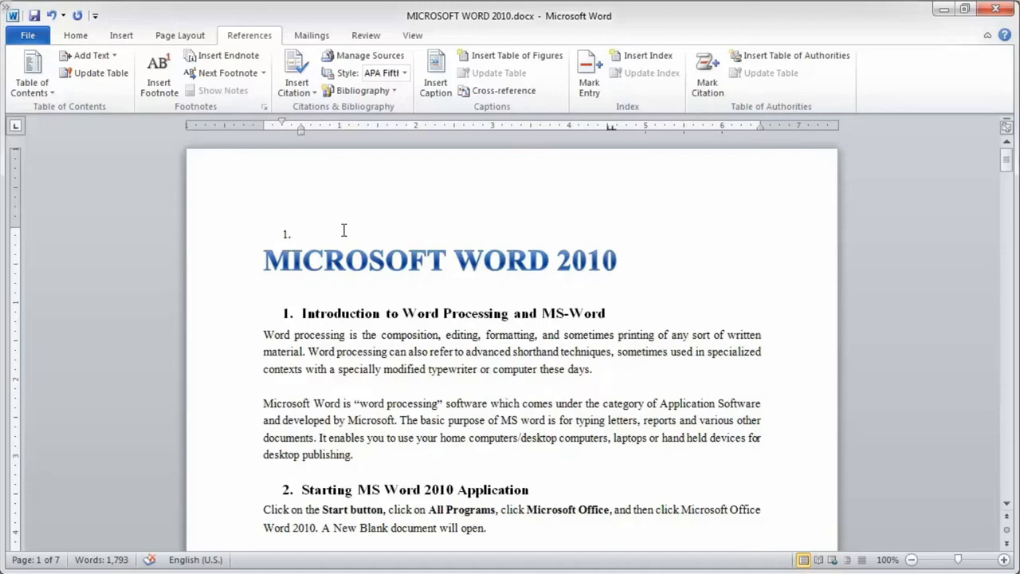
Enter "Heading of Slide" as the first numbered contents entry, with page number 1 at the tab stop
{"action": "type", "text": "Heading of Slide"}
{"action": "key", "text": "Tab"}
{"action": "type", "text": "1"}
Show the formatting marks to examine the tab characters in the contents entry, and hide them again
{"action": "left_click", "coordinate": [75, 35]}
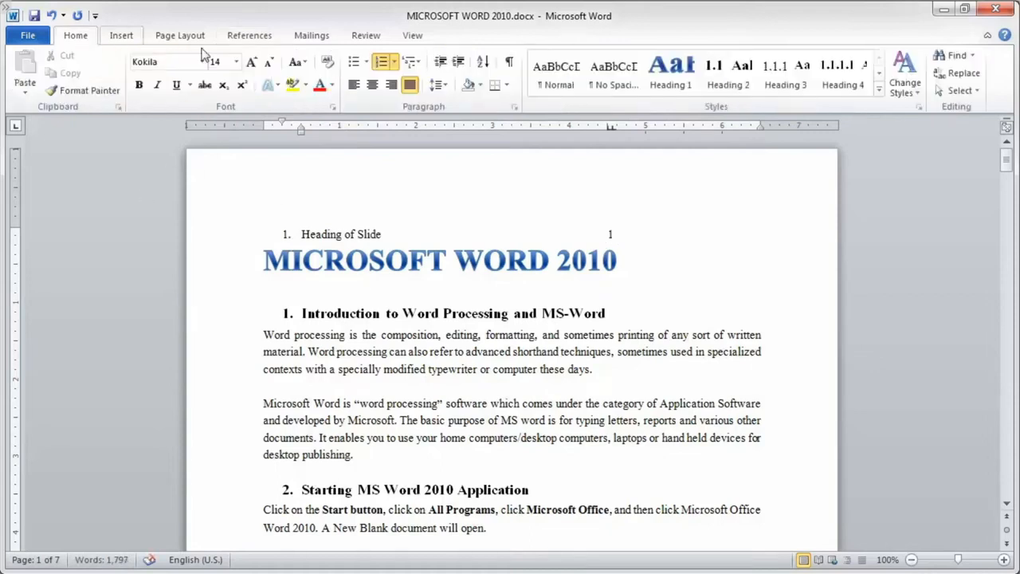
{"action": "left_click", "coordinate": [509, 64]}
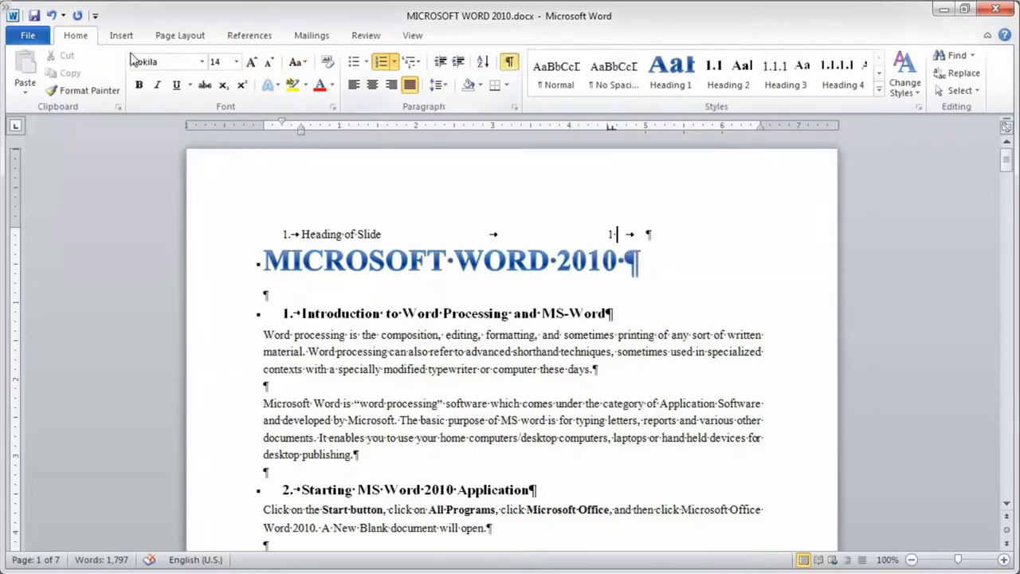
{"action": "left_click", "coordinate": [511, 63]}
{"action": "left_click", "coordinate": [511, 63]}
{"action": "left_click", "coordinate": [511, 63]}
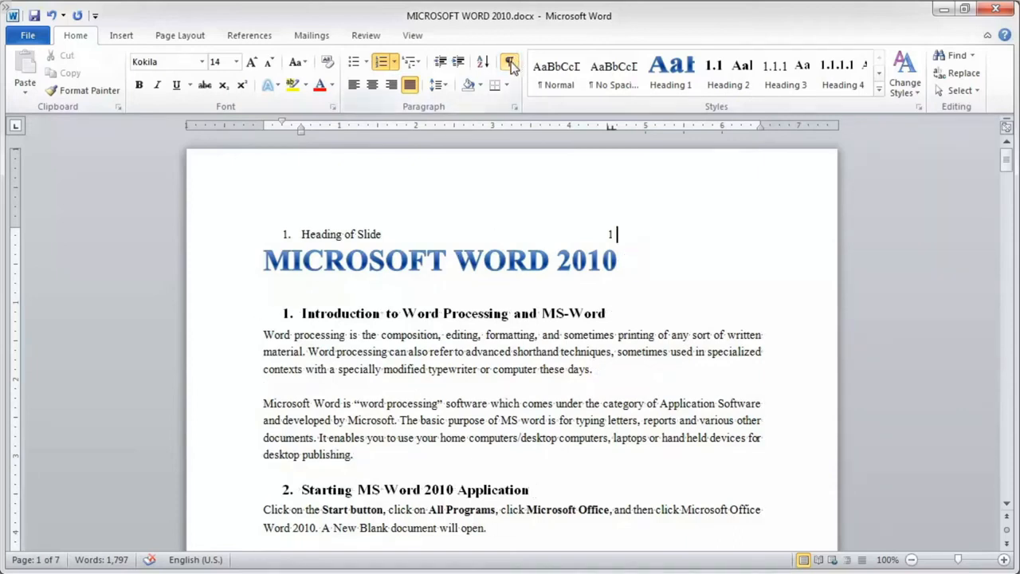
Add a right-aligned tab stop at 4 inches without a leader to the "Heading of Slide" entry
{"action": "left_click", "coordinate": [194, 37]}
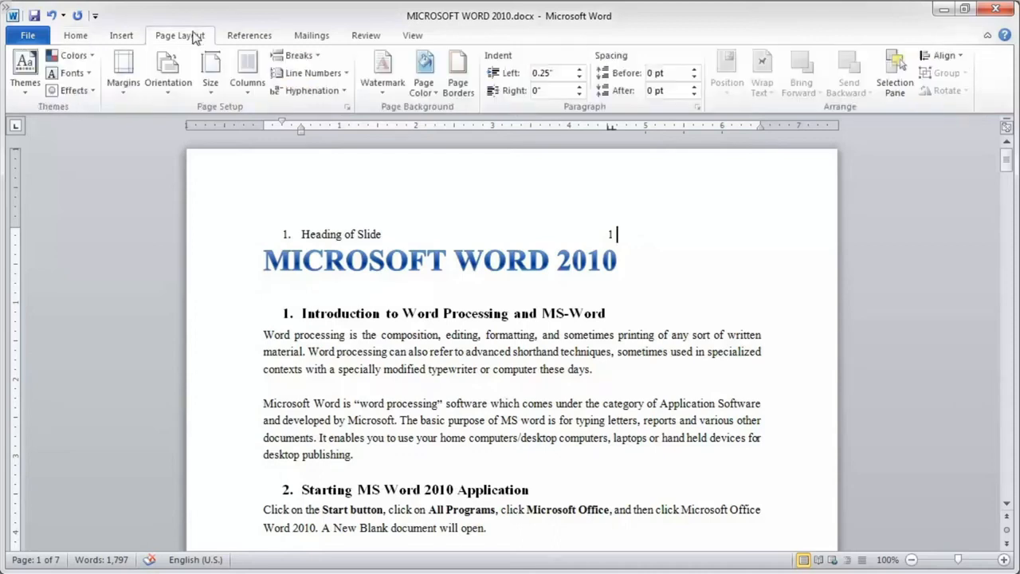
{"action": "left_click", "coordinate": [702, 110]}
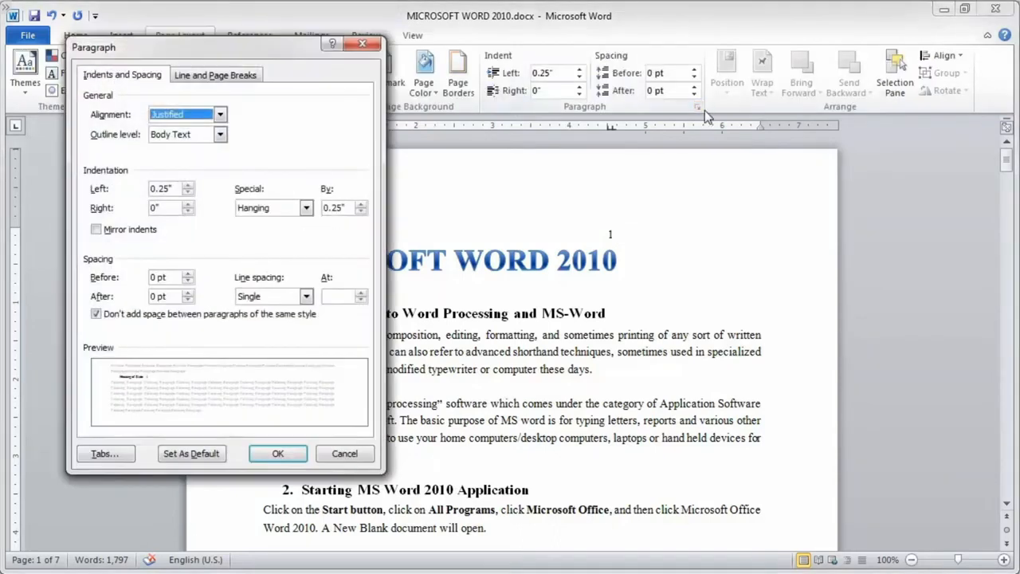
{"action": "left_click", "coordinate": [110, 456]}
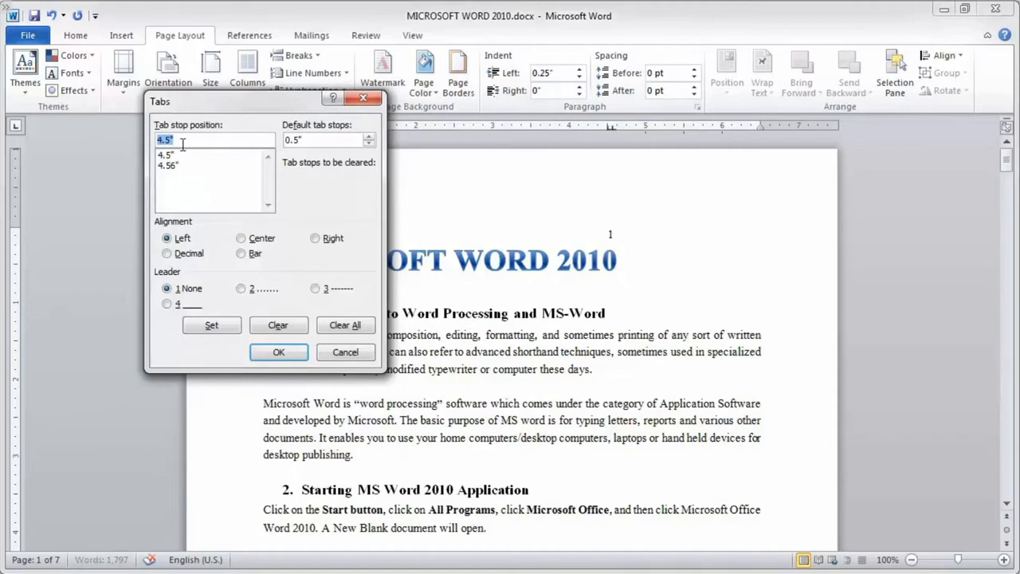
{"action": "type", "text": "4"}
{"action": "left_click", "coordinate": [319, 243]}
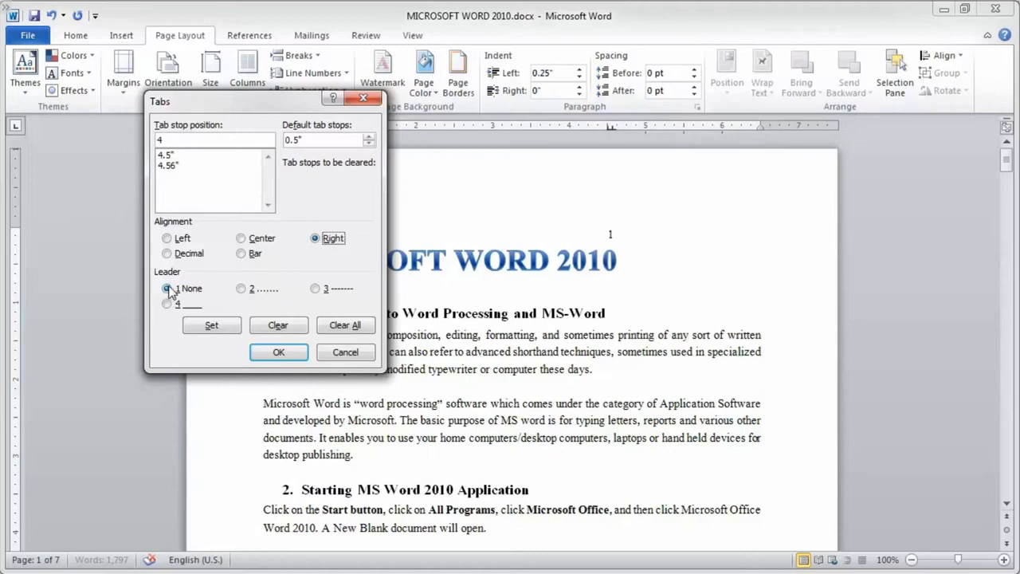
{"action": "left_click", "coordinate": [272, 354]}
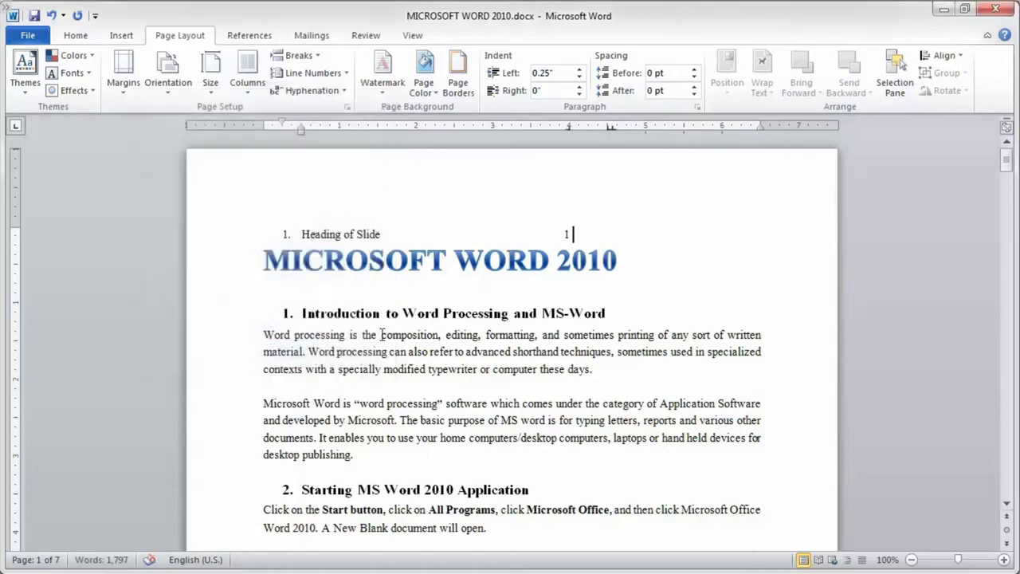
Add "Header 2" as the second numbered contents entry and start another line below it
{"action": "key", "text": "Return"}
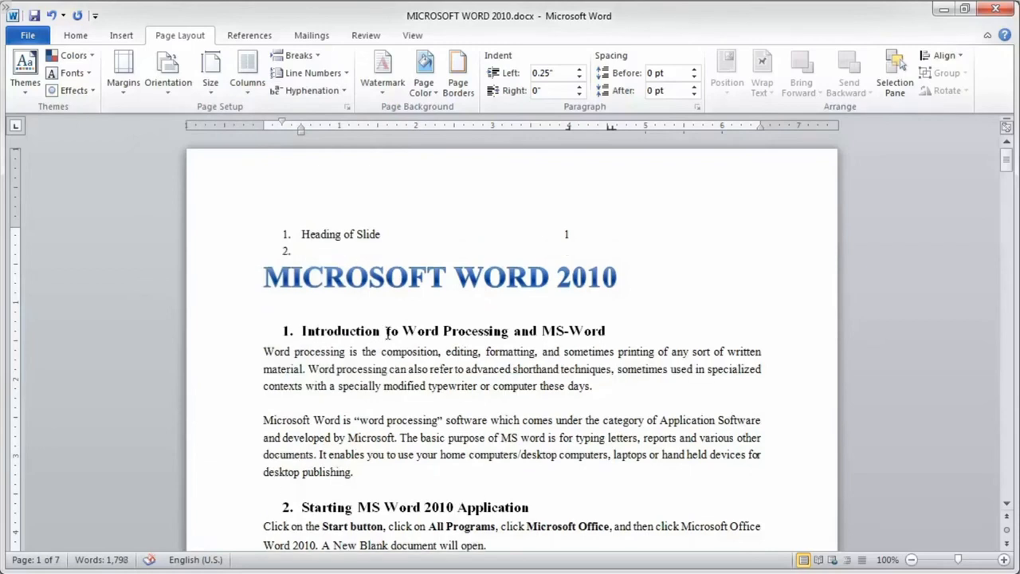
{"action": "type", "text": "Header 2"}
{"action": "key", "text": "Return"}
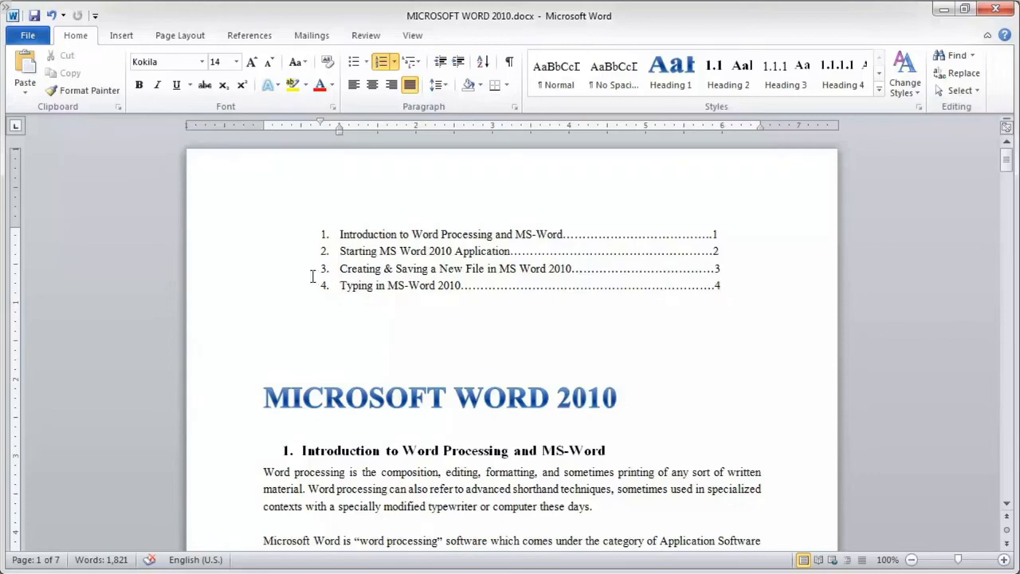
Format the four typed contents entries with the Normal style, and replace it with the Intense Quote style
{"action": "left_click_drag", "start_coordinate": [309, 237], "coordinate": [722, 279]}
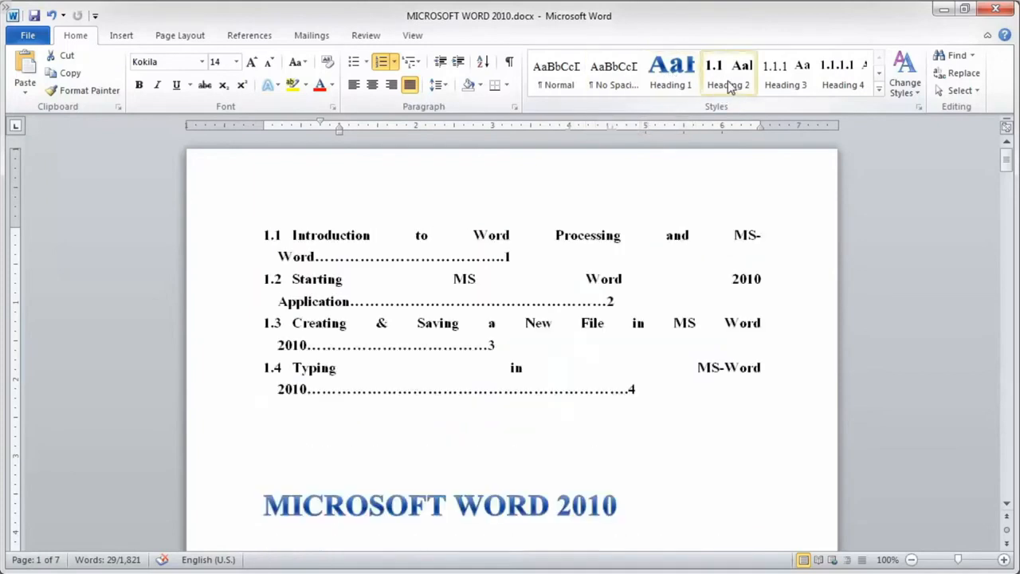
{"action": "left_click", "coordinate": [559, 78]}
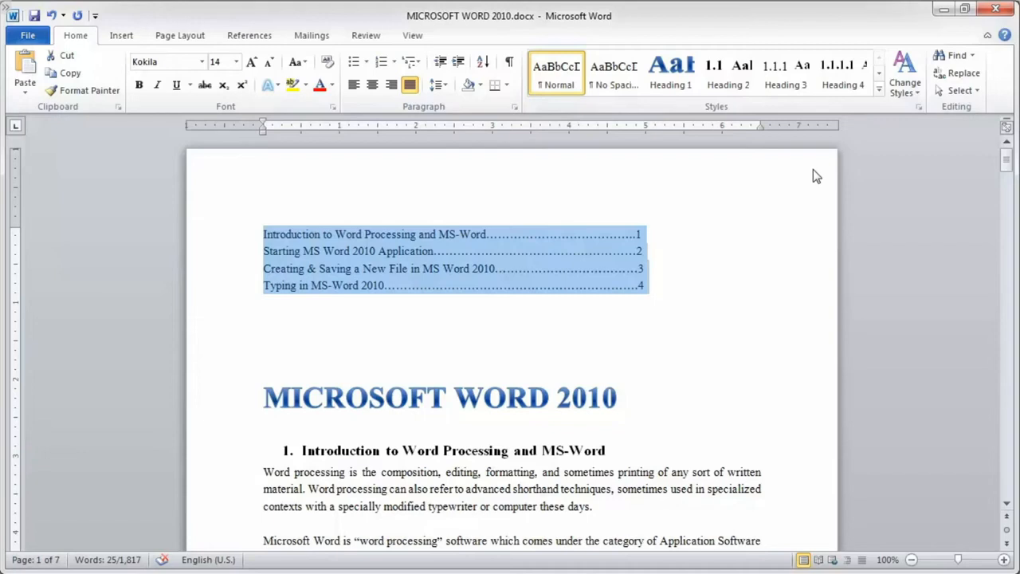
{"action": "left_click", "coordinate": [880, 89]}
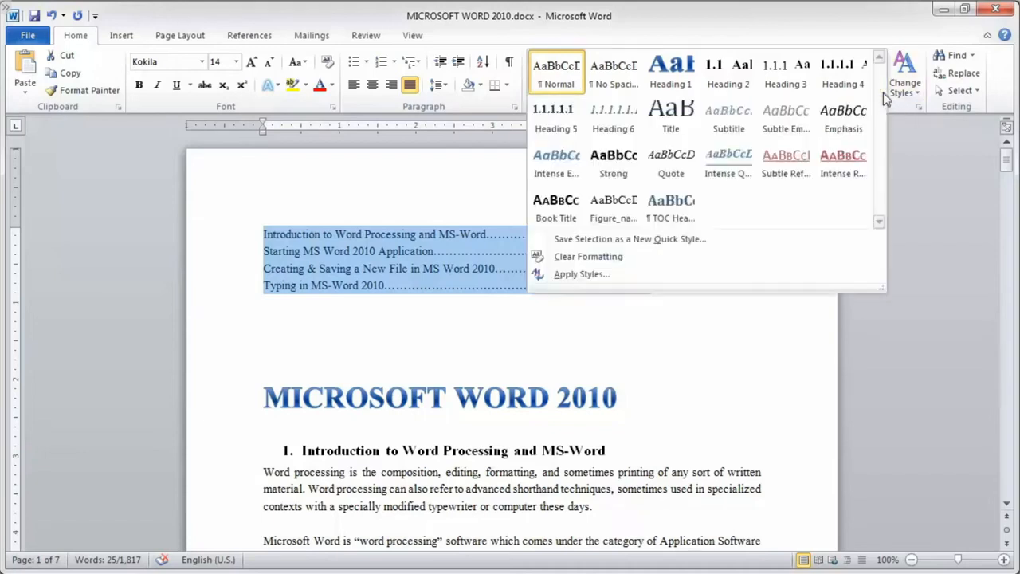
{"action": "left_click", "coordinate": [742, 156]}
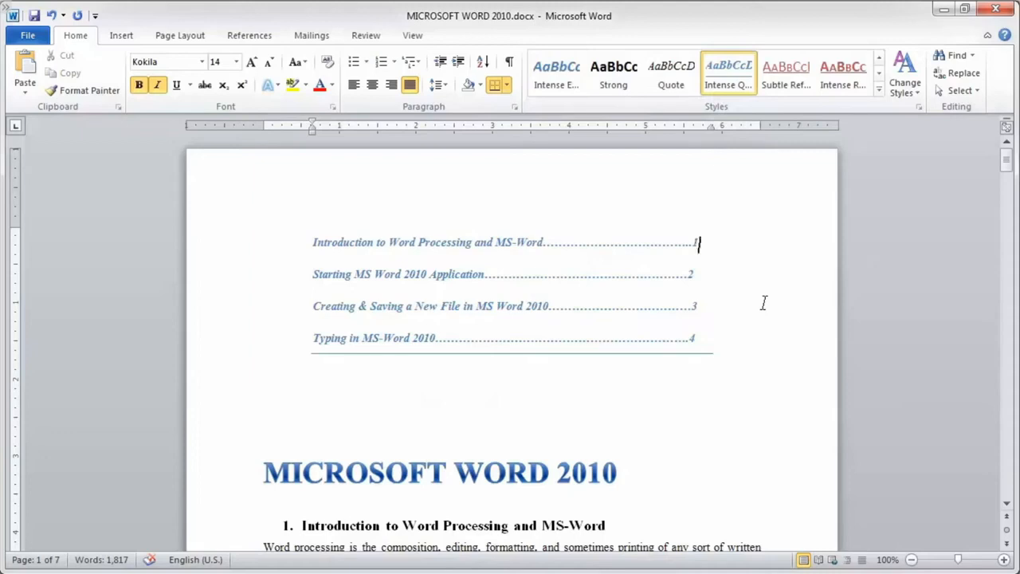
Use Apply Styles to choose the Title style for the first contents entry
{"action": "key", "text": "ctrl+shift+s"}
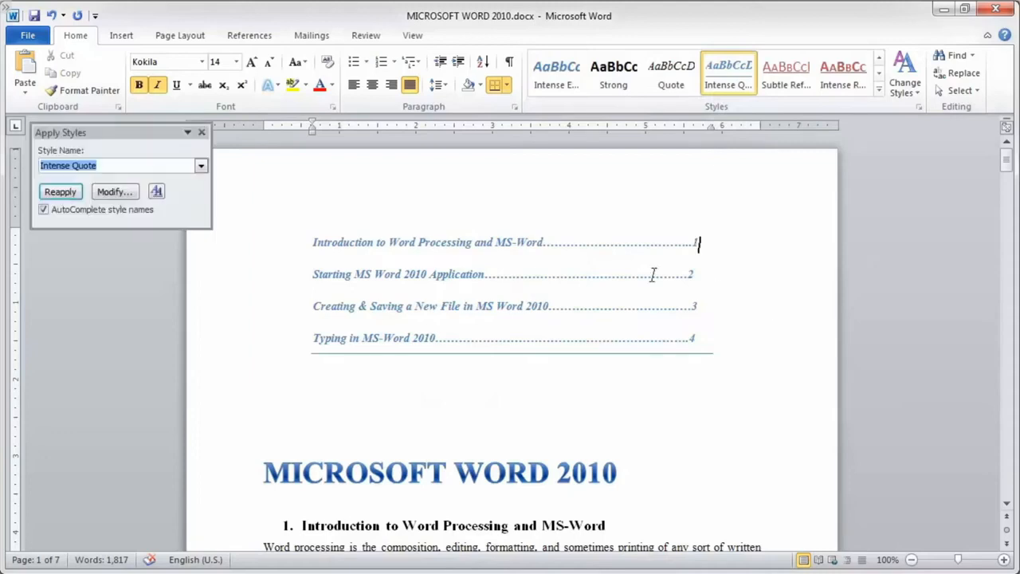
{"action": "left_click", "coordinate": [202, 167]}
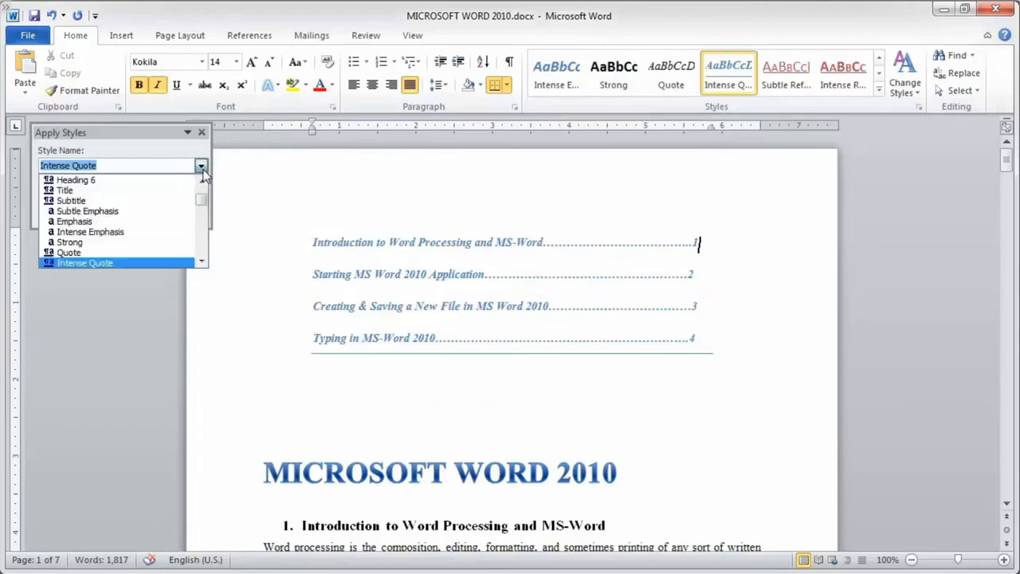
{"action": "left_click", "coordinate": [132, 191]}
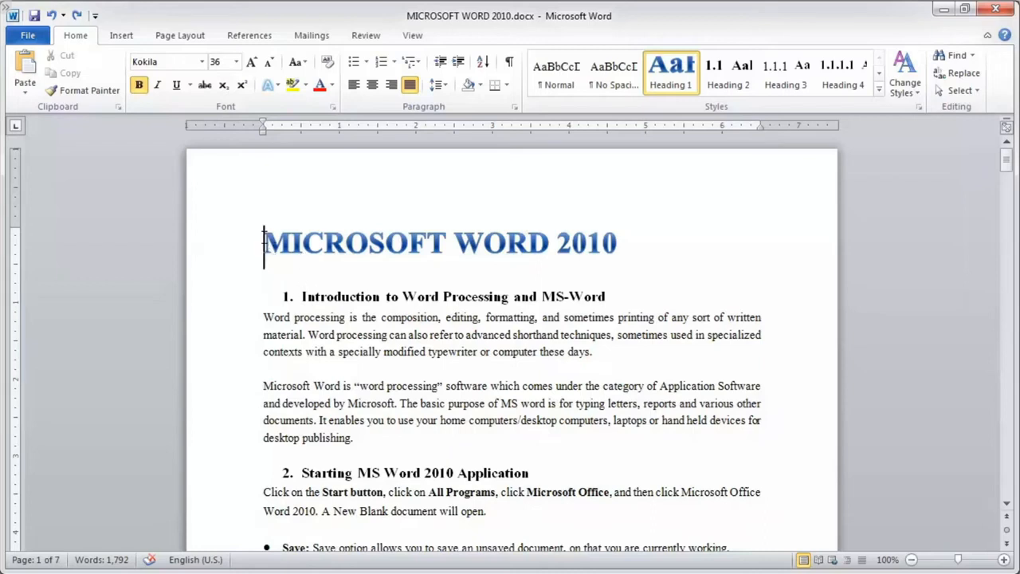
Insert the built-in Automatic Table 1 table of contents above the MICROSOFT WORD 2010 heading
{"action": "left_click", "coordinate": [252, 37]}
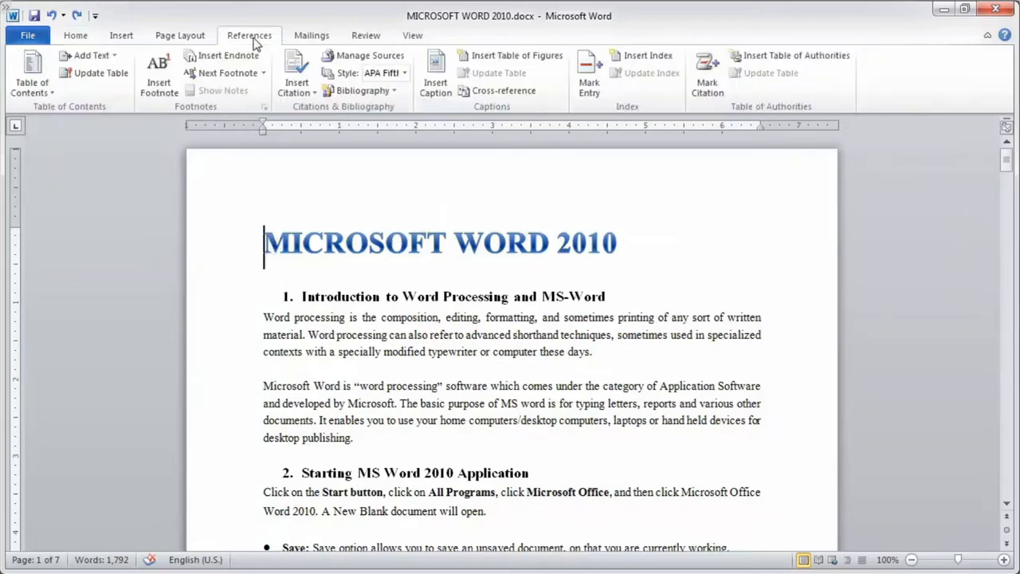
{"action": "left_click", "coordinate": [50, 94]}
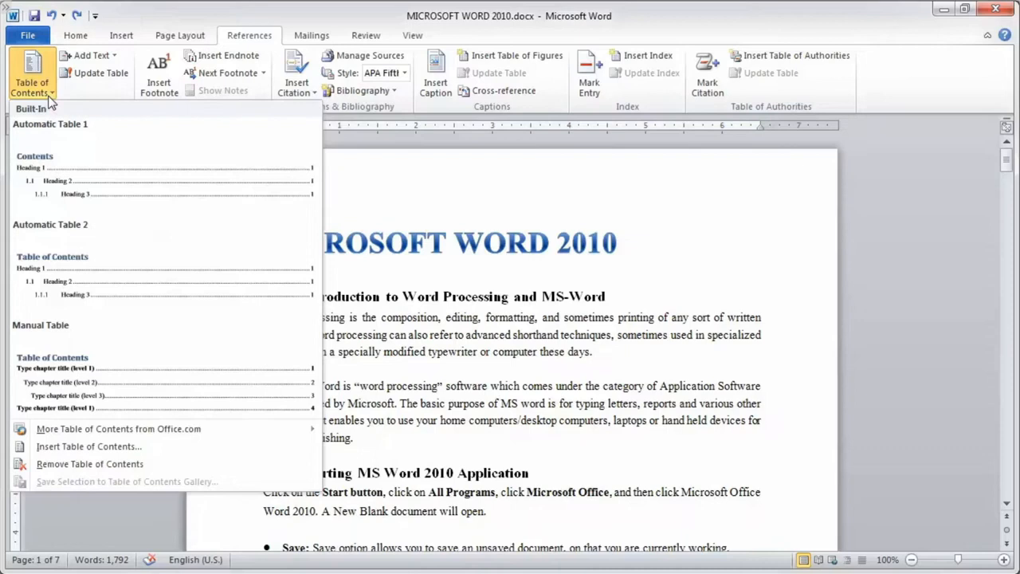
{"action": "left_click", "coordinate": [57, 174]}
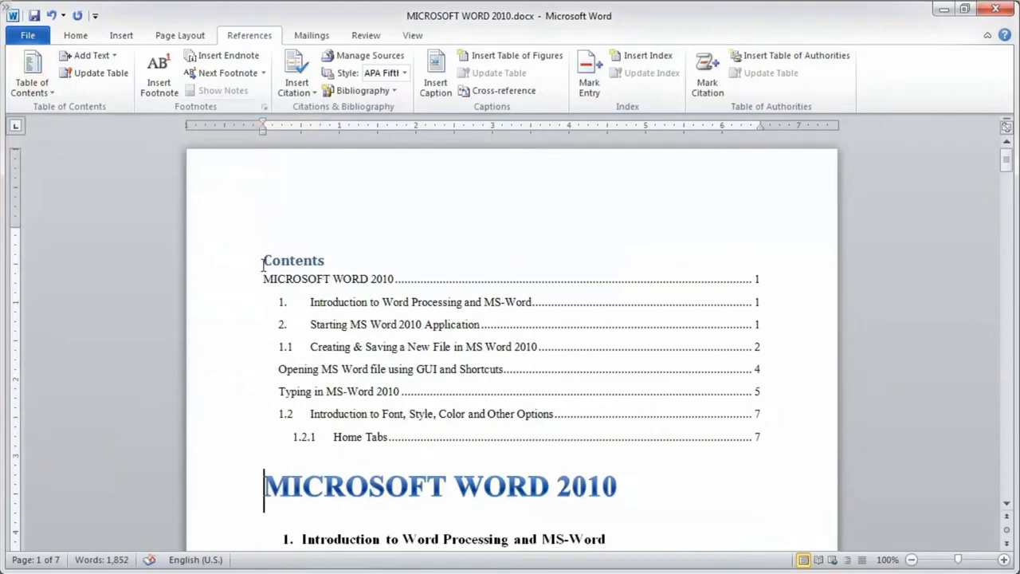
Insert a custom table of contents at the Contents heading, accepting the default settings
{"action": "left_click", "coordinate": [323, 256]}
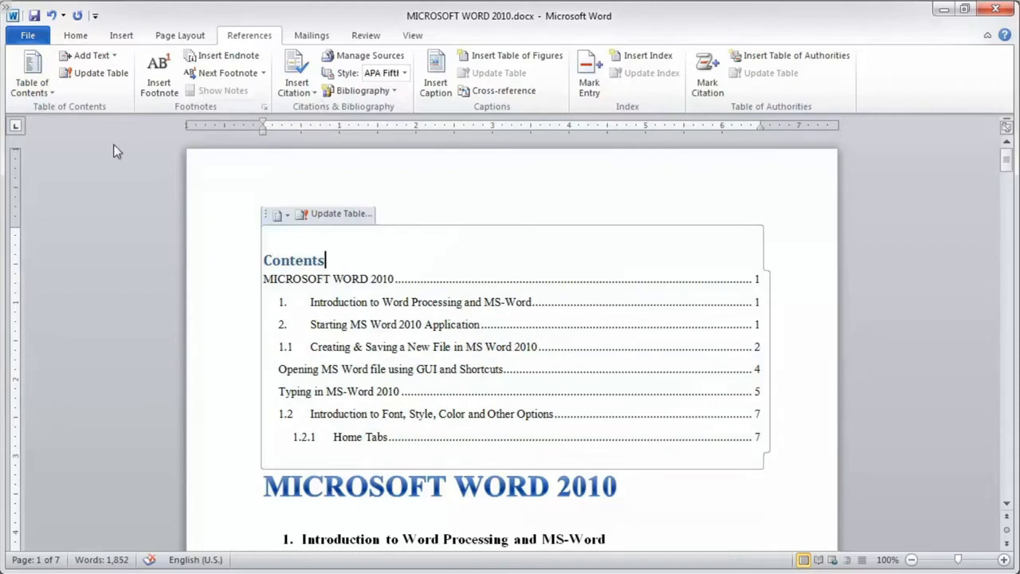
{"action": "left_click", "coordinate": [55, 93]}
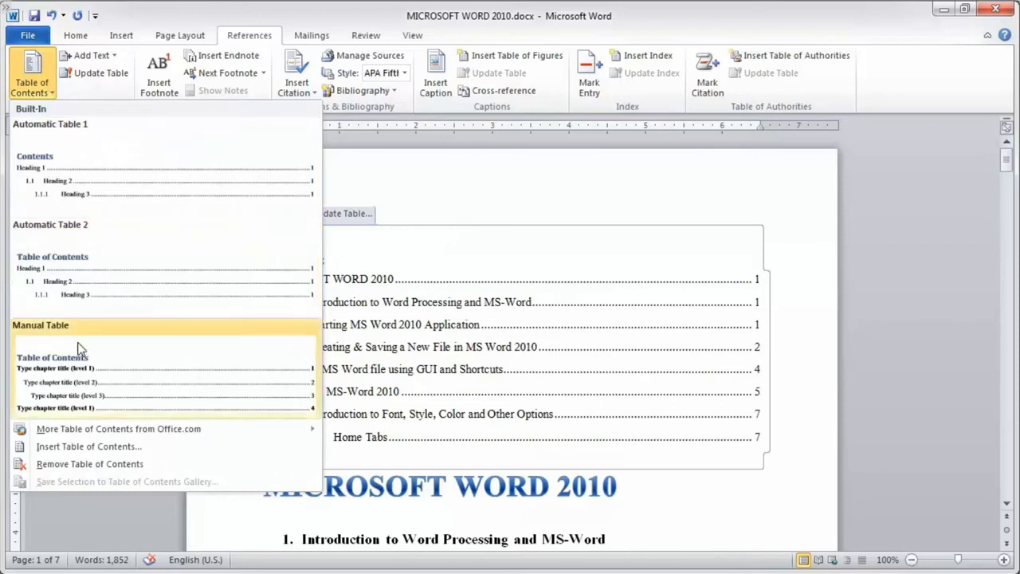
{"action": "left_click", "coordinate": [79, 447]}
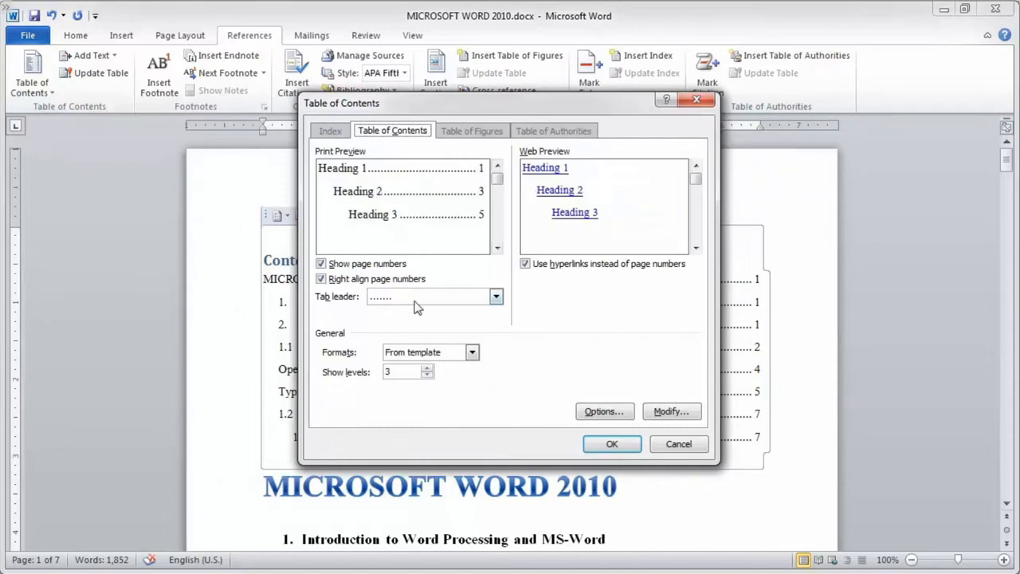
{"action": "left_click", "coordinate": [610, 444]}
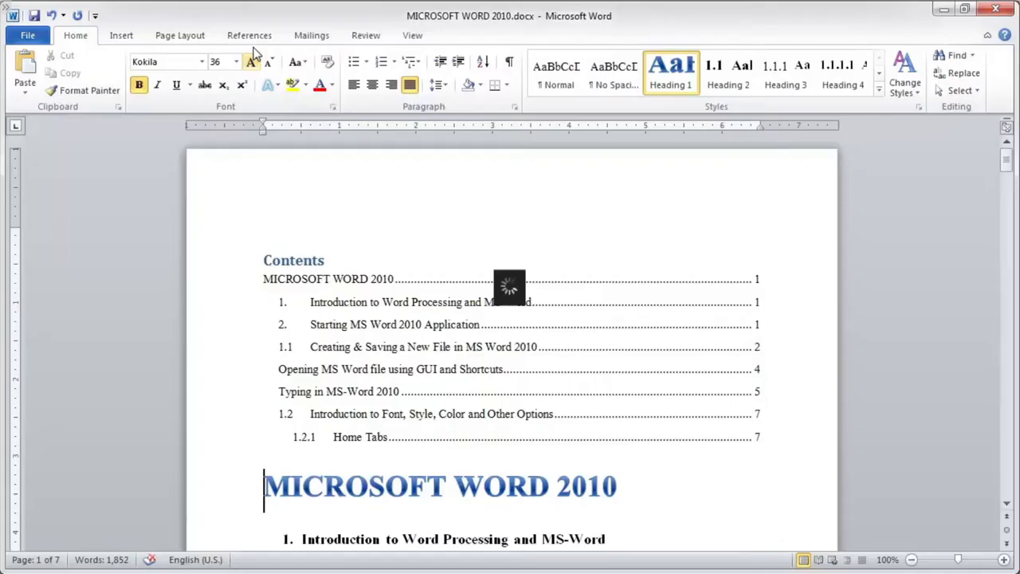
Open the custom table of contents settings and set the number of shown levels to 6
{"action": "left_click", "coordinate": [247, 35]}
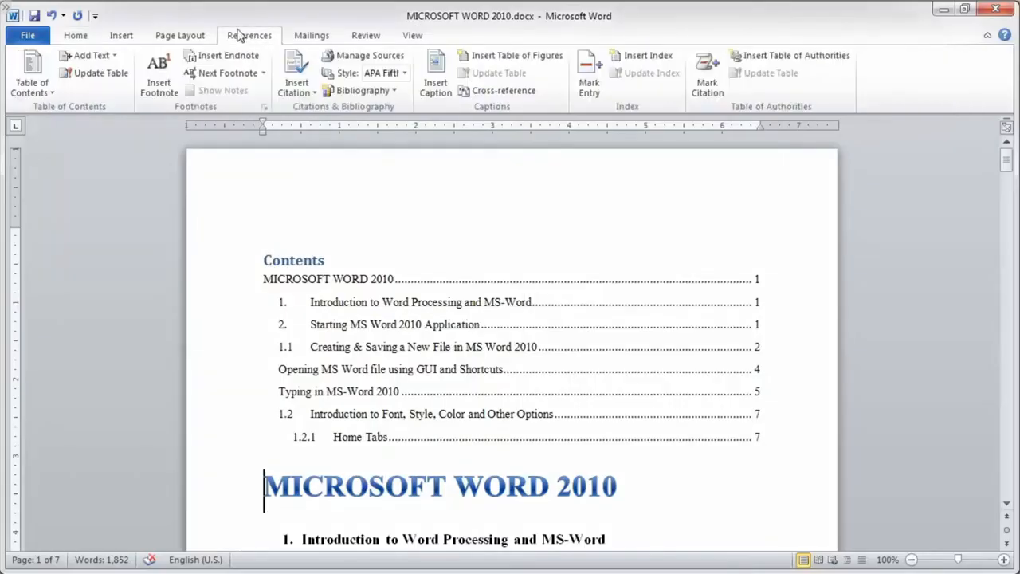
{"action": "left_click", "coordinate": [50, 99]}
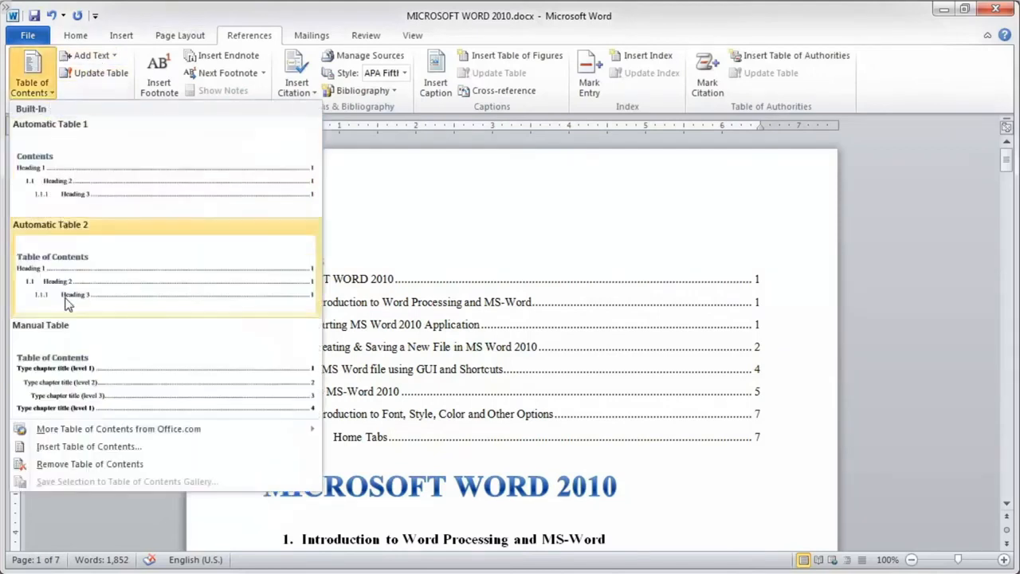
{"action": "left_click", "coordinate": [70, 449]}
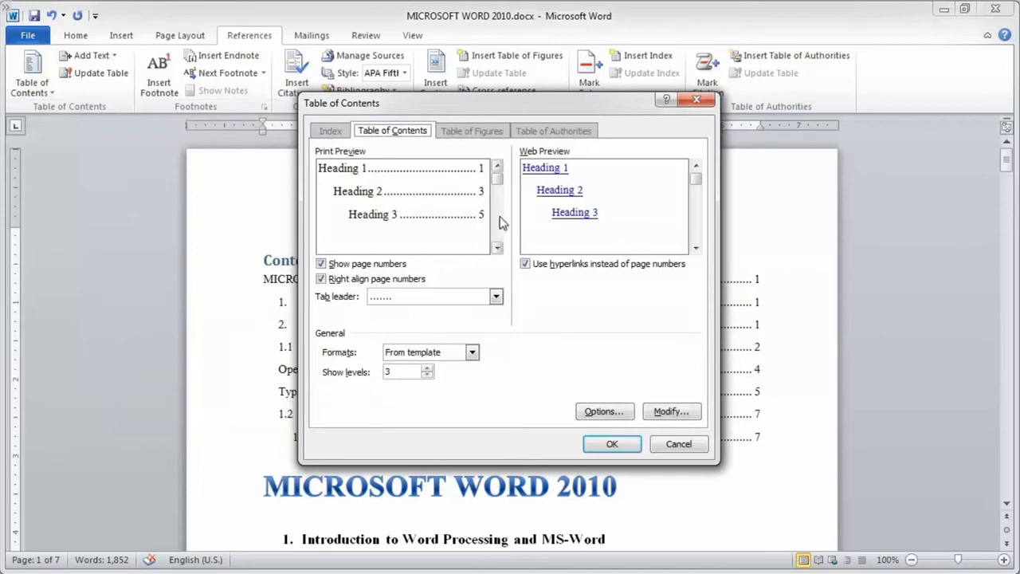
{"action": "left_click", "coordinate": [427, 369]}
{"action": "left_click", "coordinate": [428, 369]}
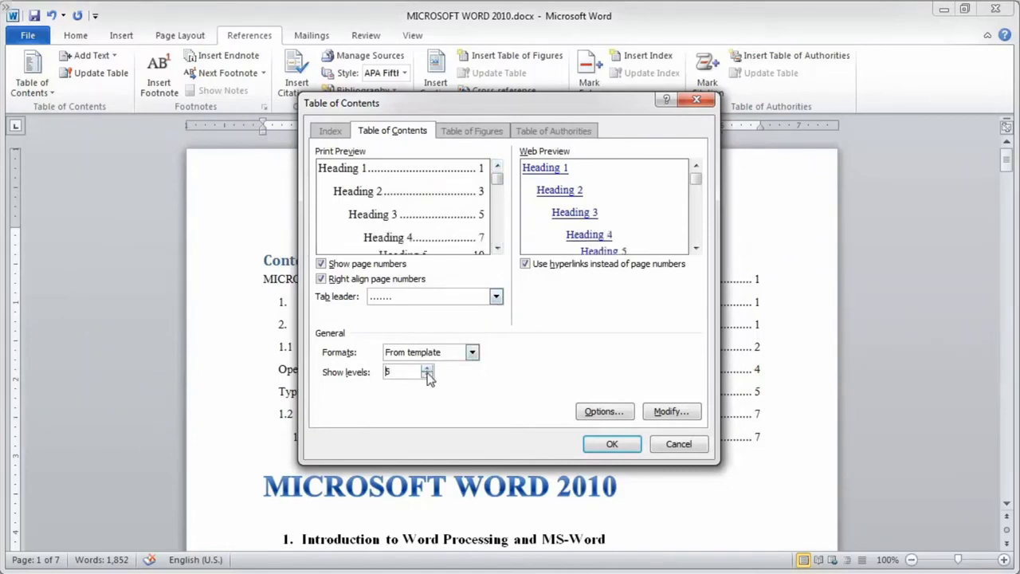
{"action": "left_click", "coordinate": [427, 369]}
Try the Classic and Fancy formats for the table of contents and set it to Formal
{"action": "left_click", "coordinate": [472, 354]}
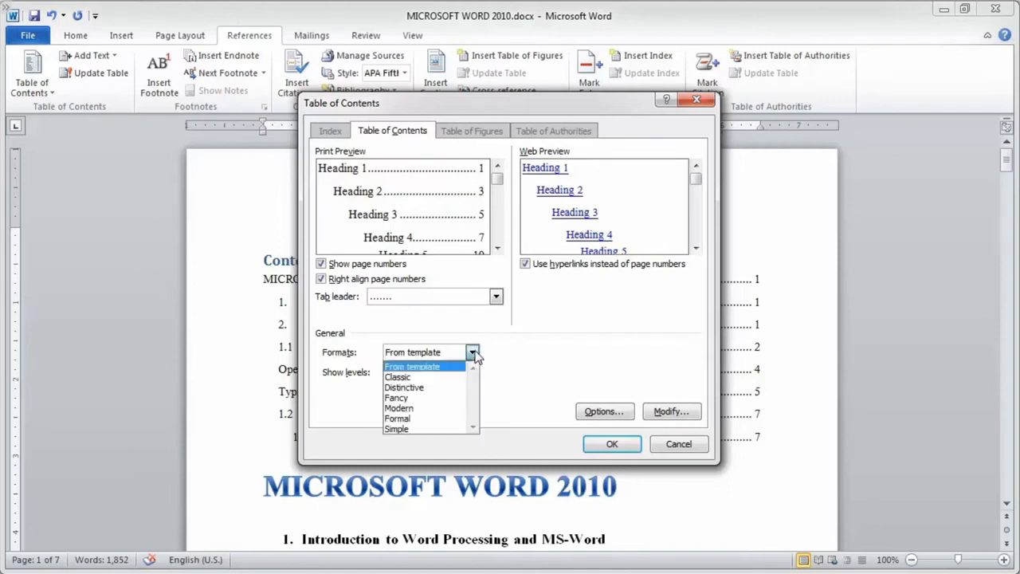
{"action": "left_click", "coordinate": [446, 377]}
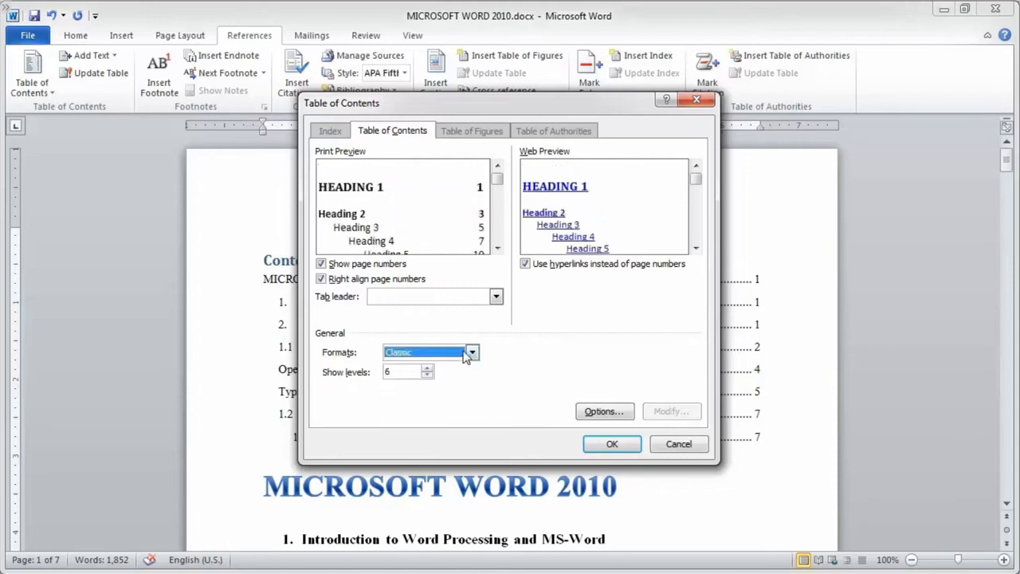
{"action": "left_click", "coordinate": [471, 353]}
{"action": "left_click", "coordinate": [422, 397]}
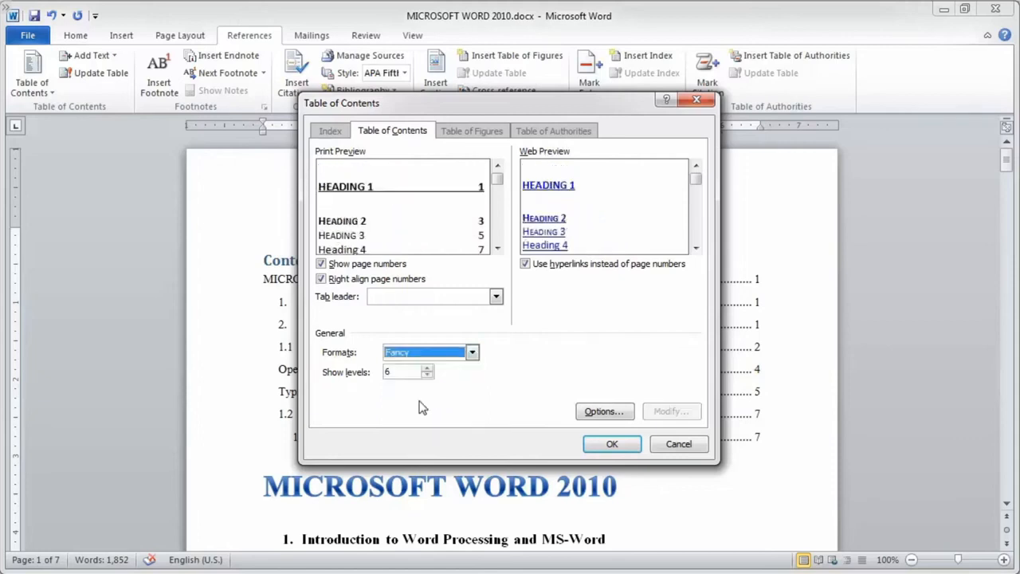
{"action": "left_click", "coordinate": [472, 353]}
{"action": "left_click", "coordinate": [430, 418]}
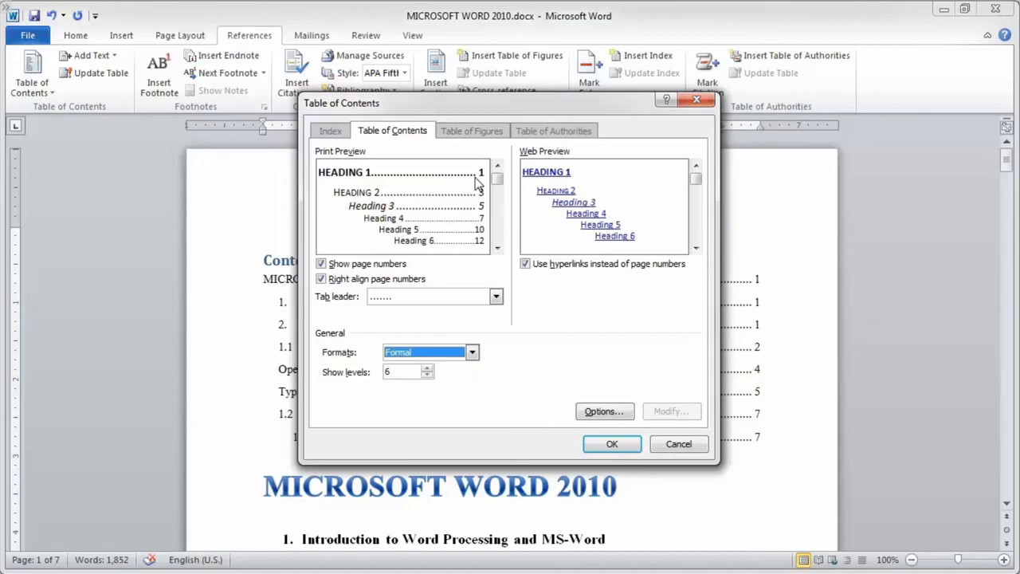
Try the dashed and dotted tab leaders for the table of contents and set it to the solid line
{"action": "left_click", "coordinate": [495, 297]}
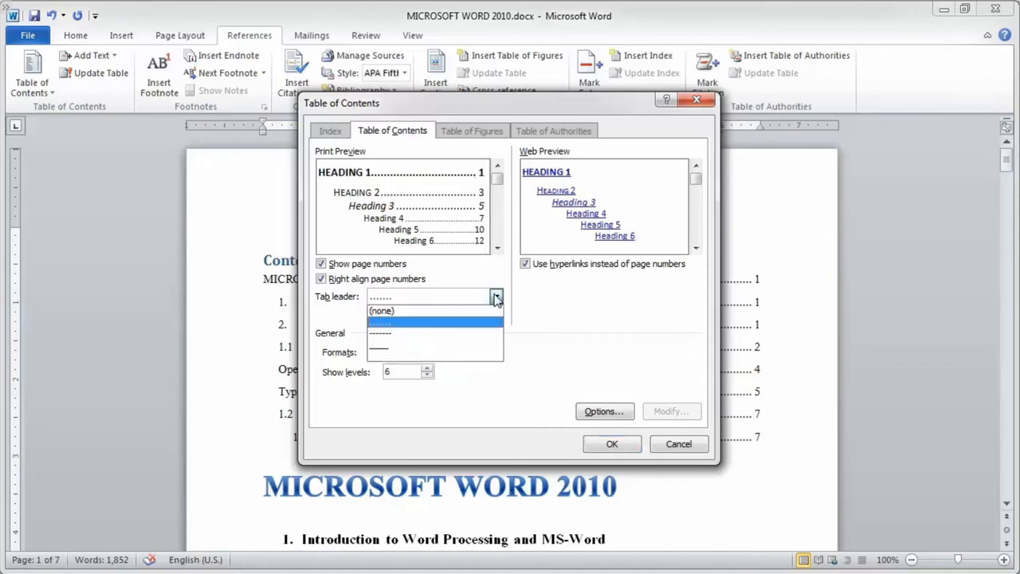
{"action": "left_click", "coordinate": [444, 334]}
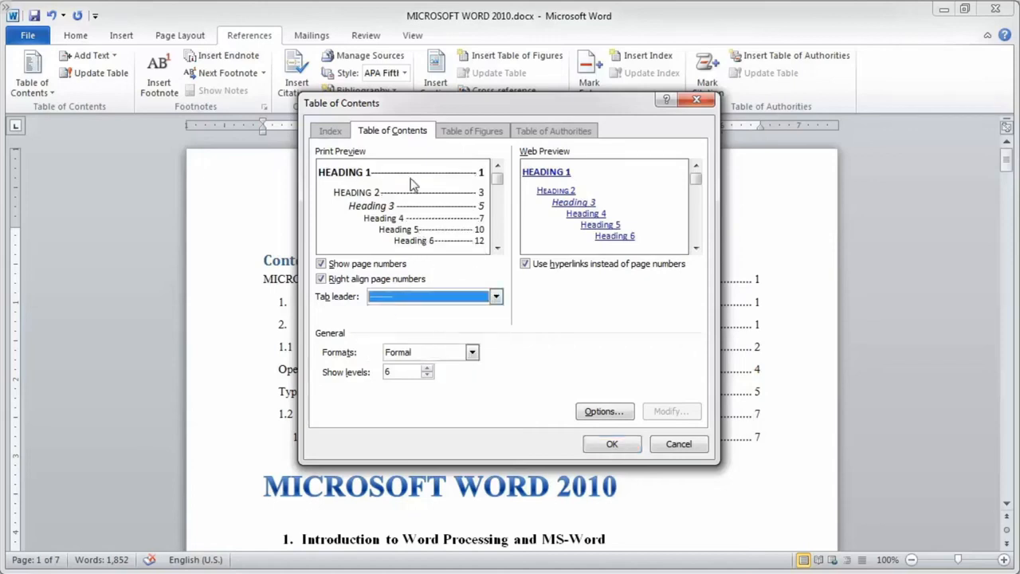
{"action": "left_click", "coordinate": [496, 297]}
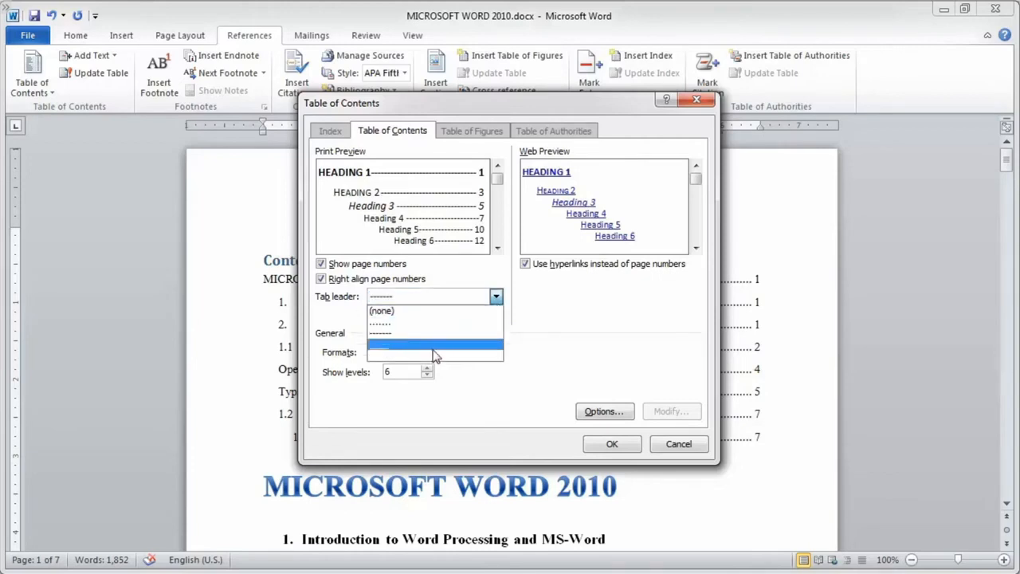
{"action": "left_click", "coordinate": [437, 355]}
{"action": "left_click", "coordinate": [467, 297]}
{"action": "left_click", "coordinate": [467, 323]}
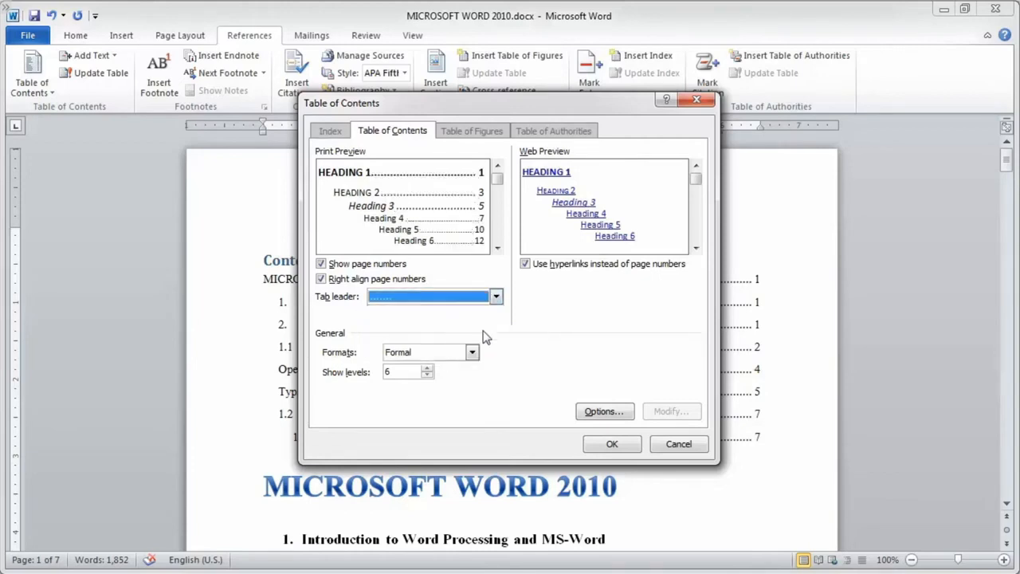
{"action": "left_click", "coordinate": [492, 298]}
{"action": "left_click", "coordinate": [444, 352]}
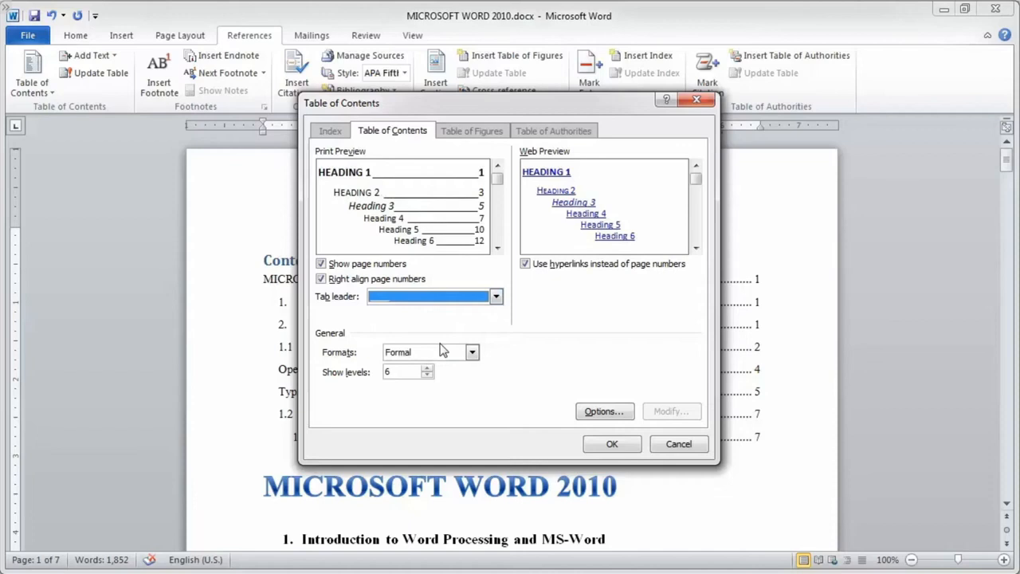
Set the table of contents format to From template and review the font and size settings of the TOC 5 style
{"action": "left_click", "coordinate": [471, 353]}
{"action": "left_click", "coordinate": [460, 364]}
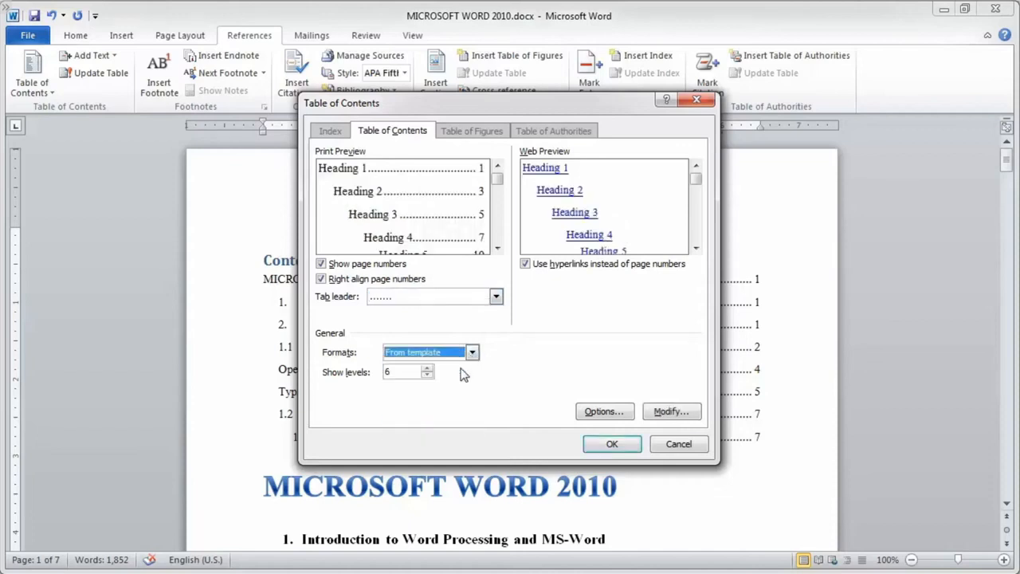
{"action": "left_click", "coordinate": [672, 412]}
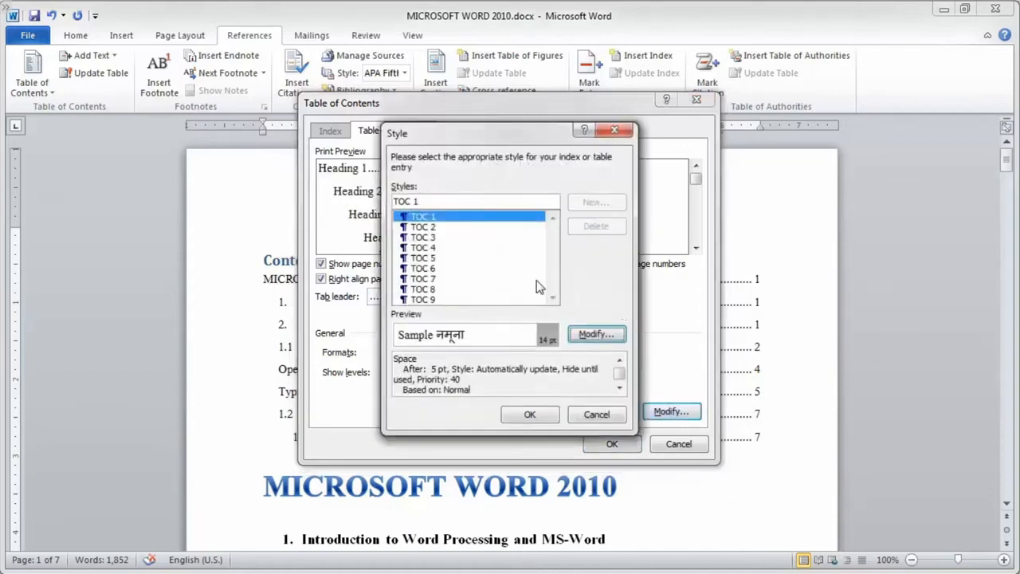
{"action": "left_click", "coordinate": [425, 258]}
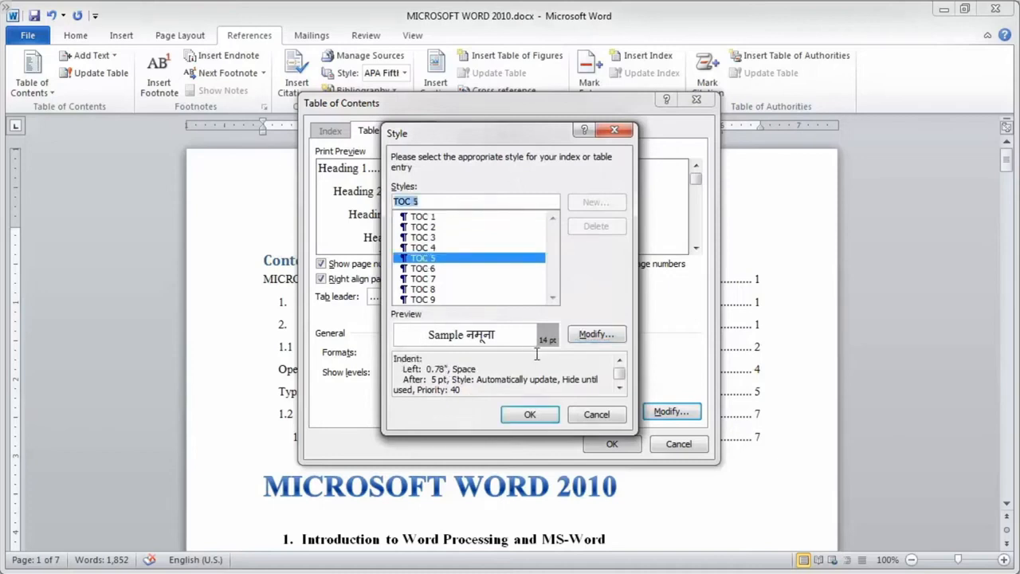
{"action": "left_click", "coordinate": [598, 333]}
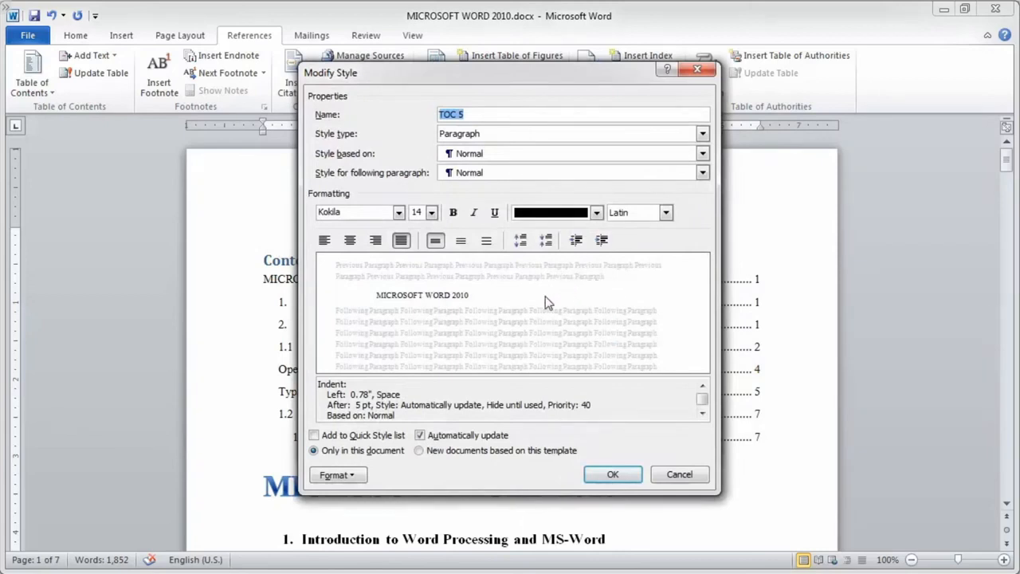
{"action": "left_click", "coordinate": [399, 212]}
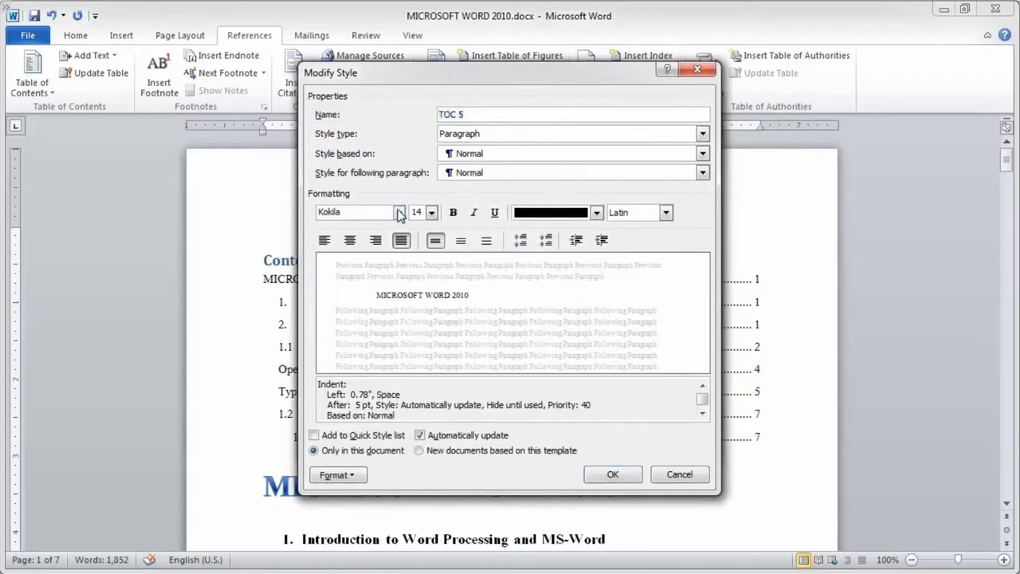
{"action": "left_click", "coordinate": [406, 214]}
{"action": "left_click", "coordinate": [431, 212]}
{"action": "left_click", "coordinate": [432, 212]}
{"action": "left_click", "coordinate": [608, 478]}
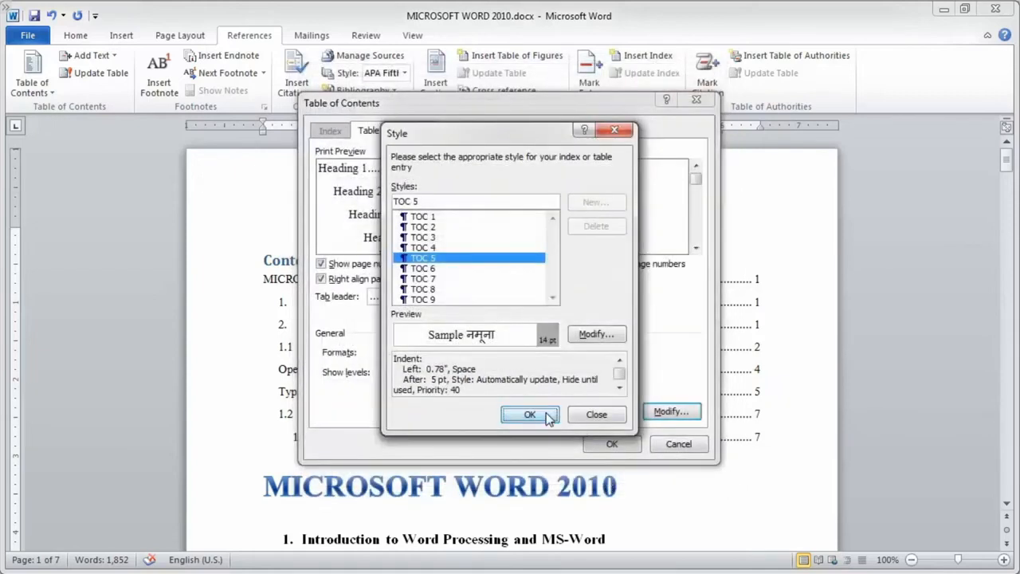
{"action": "left_click", "coordinate": [530, 414]}
Clear the TOC levels of Heading 1 through Heading 5 in the table of contents options and apply the settings
{"action": "left_click", "coordinate": [600, 414]}
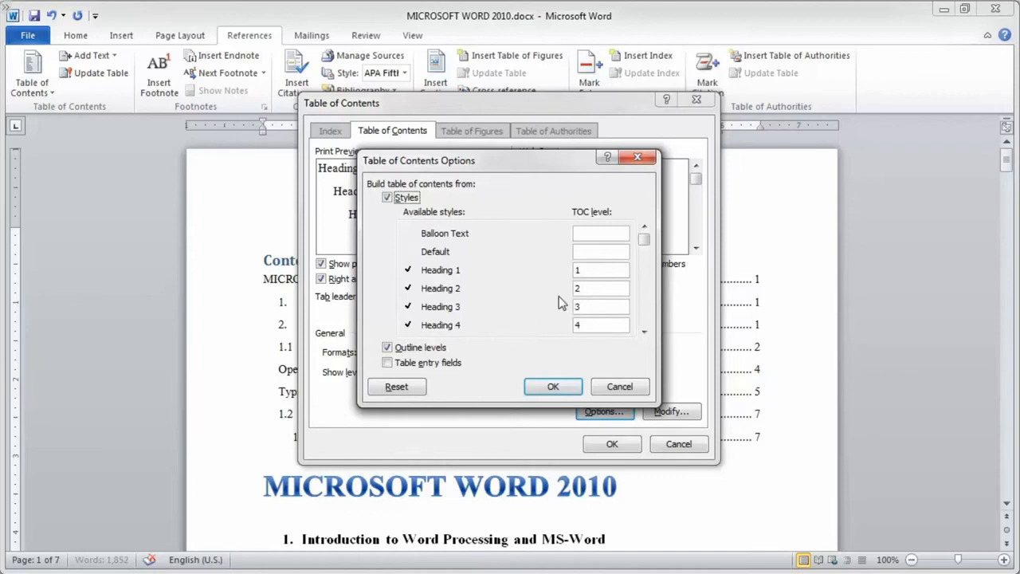
{"action": "left_click", "coordinate": [598, 270]}
{"action": "left_click", "coordinate": [644, 275]}
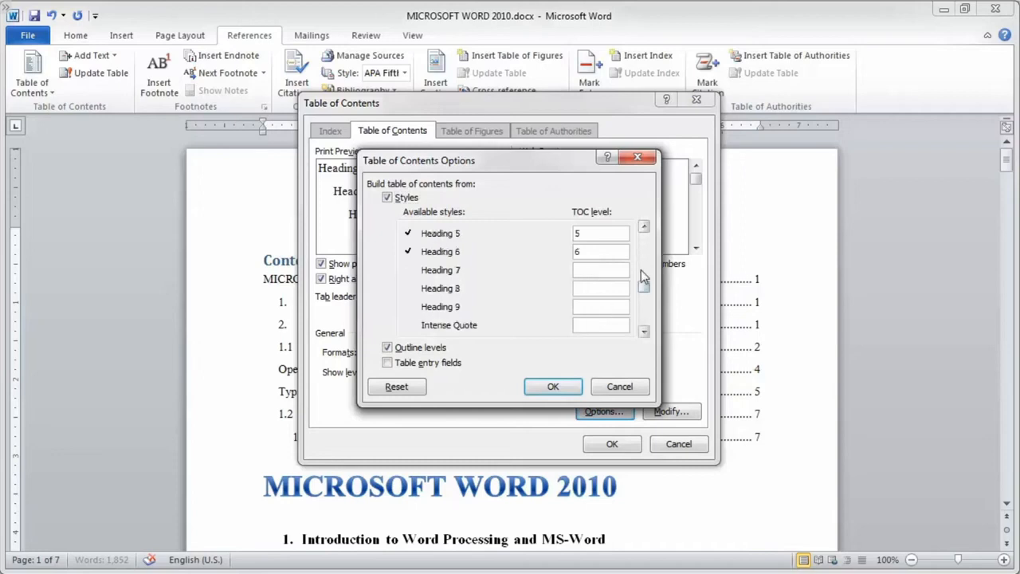
{"action": "left_click", "coordinate": [640, 247]}
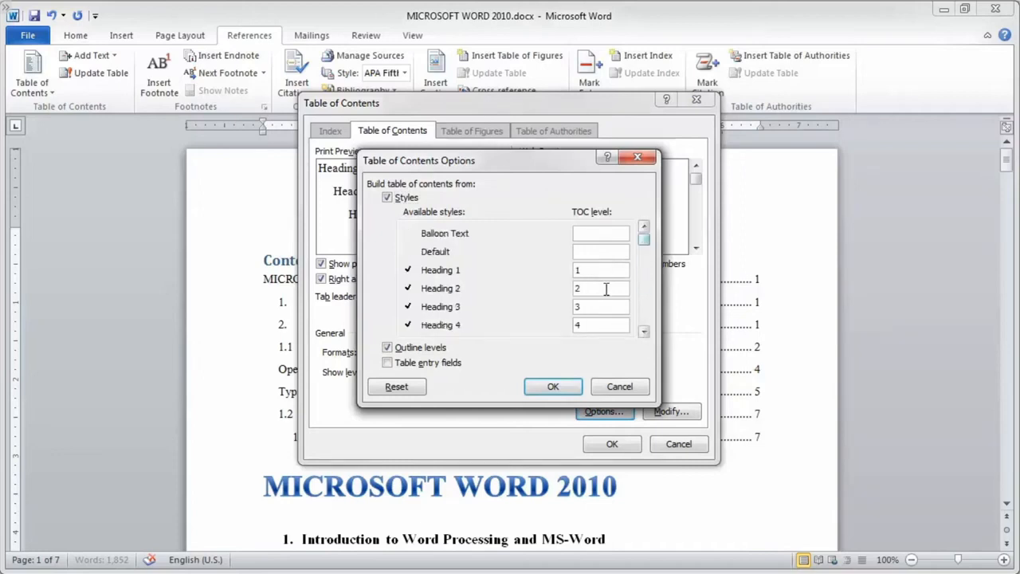
{"action": "left_click", "coordinate": [644, 331]}
{"action": "left_click", "coordinate": [644, 332]}
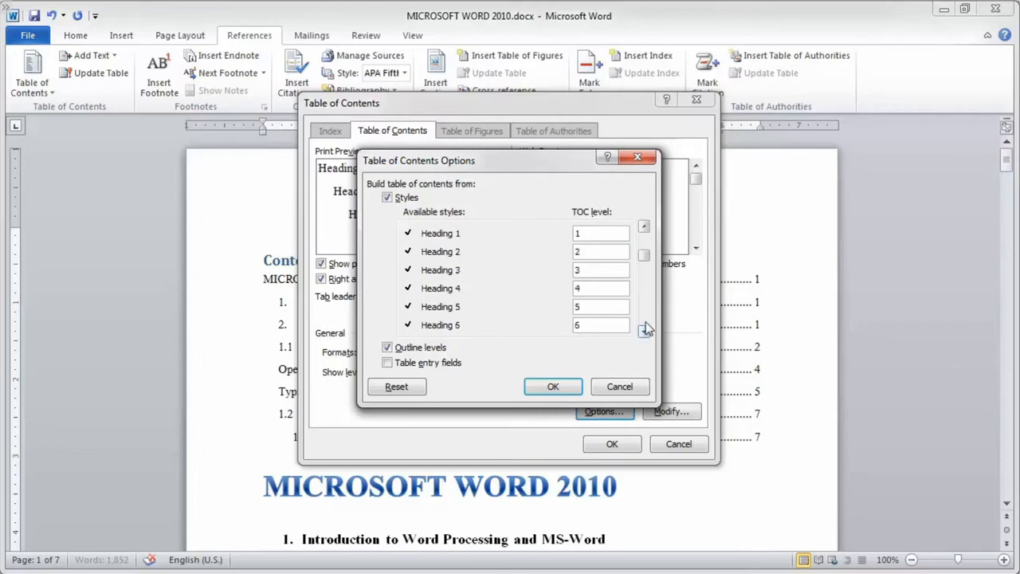
{"action": "left_click_drag", "start_coordinate": [644, 259], "coordinate": [646, 248]}
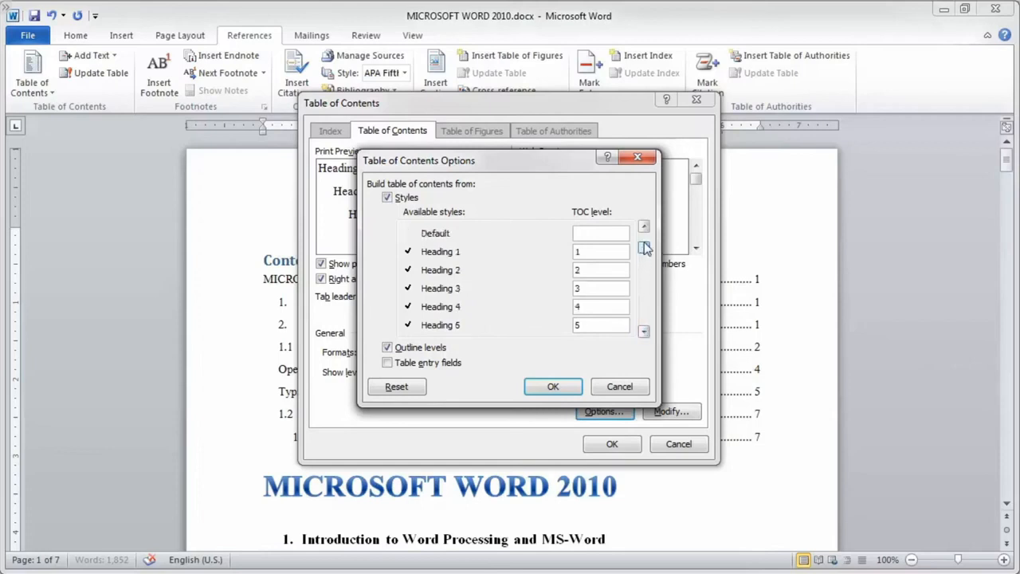
{"action": "left_click", "coordinate": [599, 250]}
{"action": "key", "text": "BackSpace"}
{"action": "left_click", "coordinate": [586, 271]}
{"action": "key", "text": "BackSpace"}
{"action": "left_click", "coordinate": [595, 290]}
{"action": "key", "text": "BackSpace"}
{"action": "left_click", "coordinate": [596, 308]}
{"action": "key", "text": "BackSpace"}
{"action": "left_click", "coordinate": [595, 325]}
{"action": "key", "text": "BackSpace"}
{"action": "left_click", "coordinate": [554, 387]}
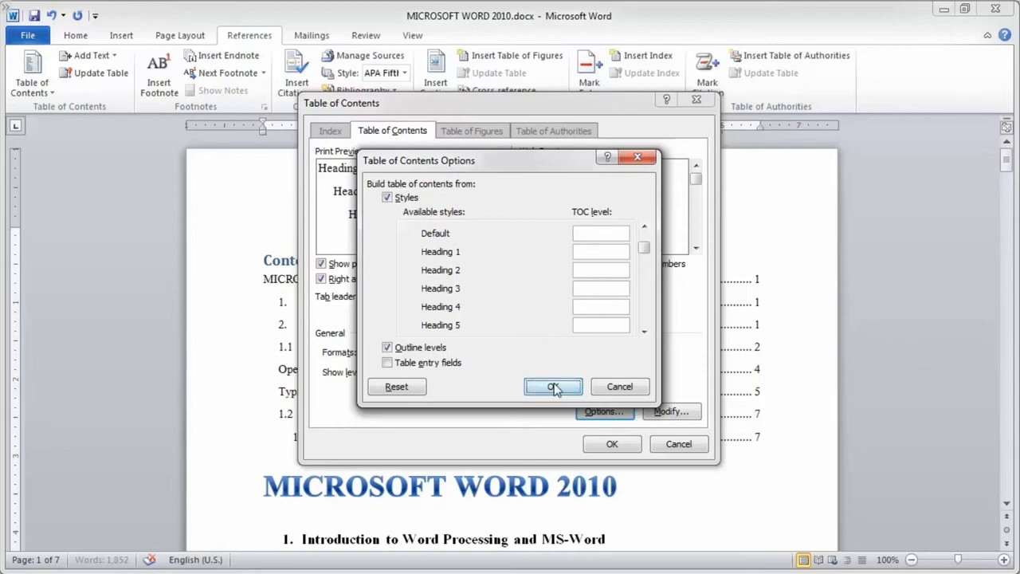
{"action": "left_click", "coordinate": [553, 387]}
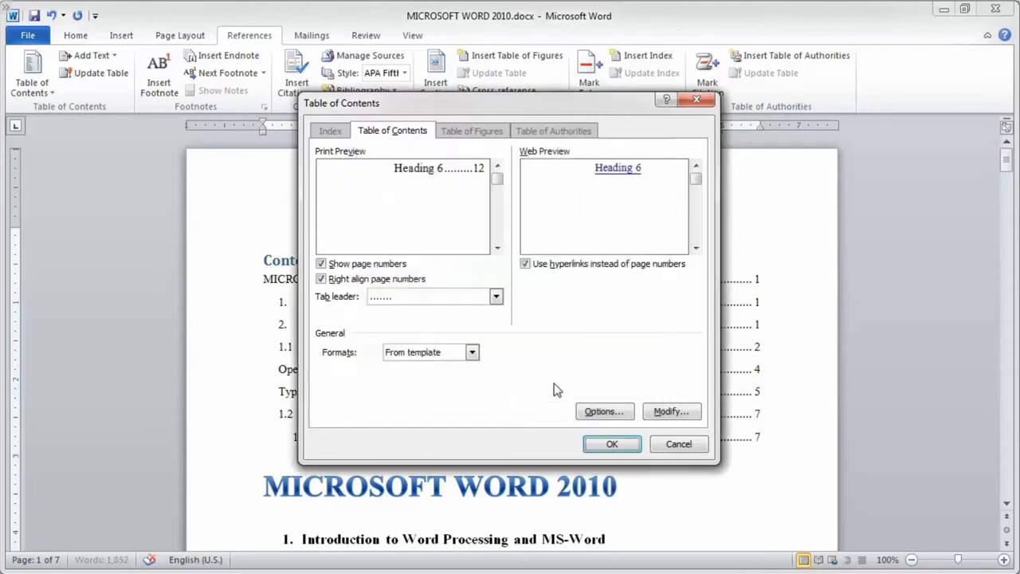
{"action": "left_click", "coordinate": [612, 446]}
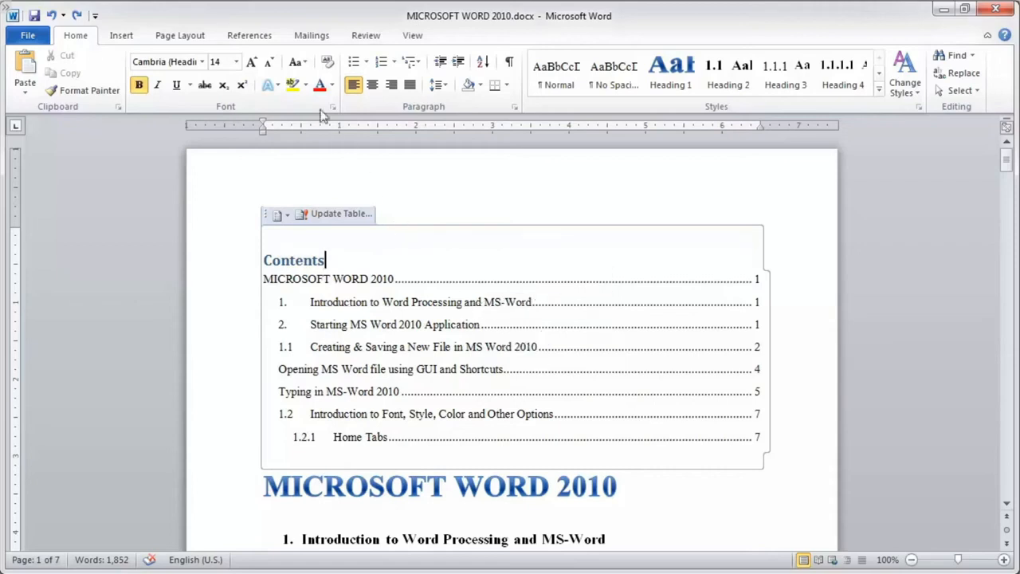
Update the table of contents, choosing to update the entire table
{"action": "left_click", "coordinate": [257, 42]}
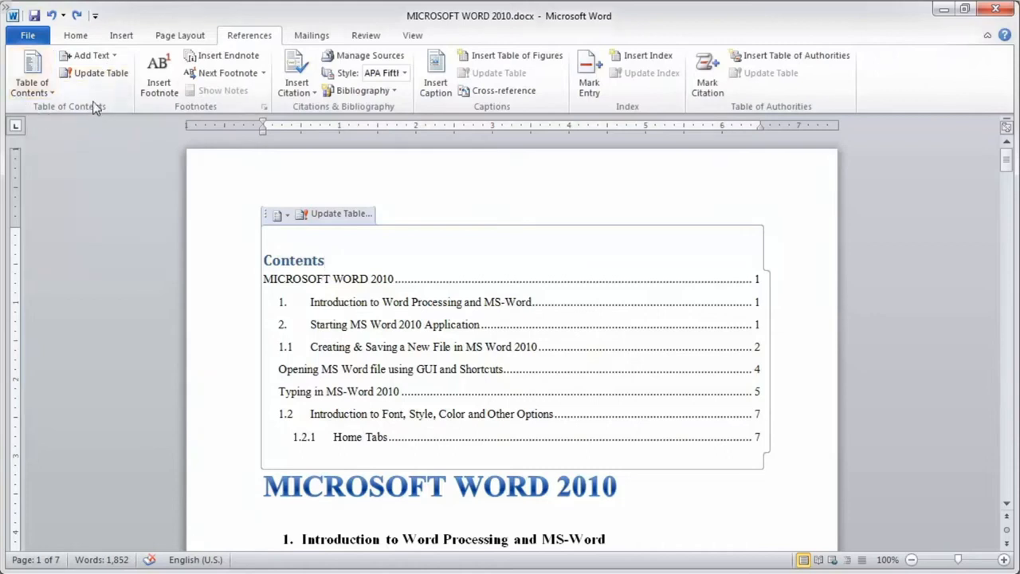
{"action": "left_click", "coordinate": [101, 75]}
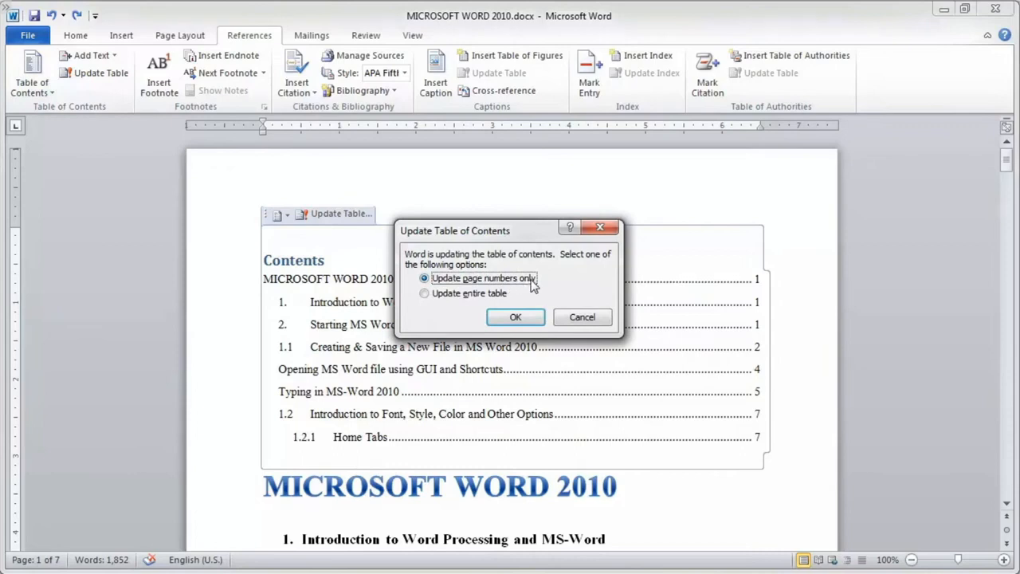
{"action": "left_click", "coordinate": [468, 295]}
{"action": "left_click", "coordinate": [513, 317]}
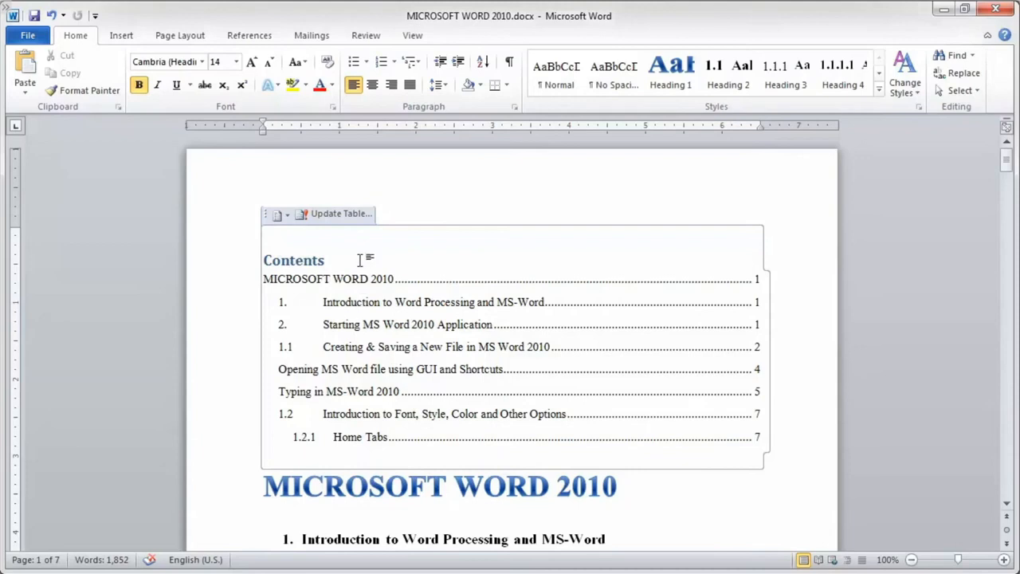
Remove the table of contents above the MICROSOFT WORD 2010 heading
{"action": "left_click", "coordinate": [249, 36]}
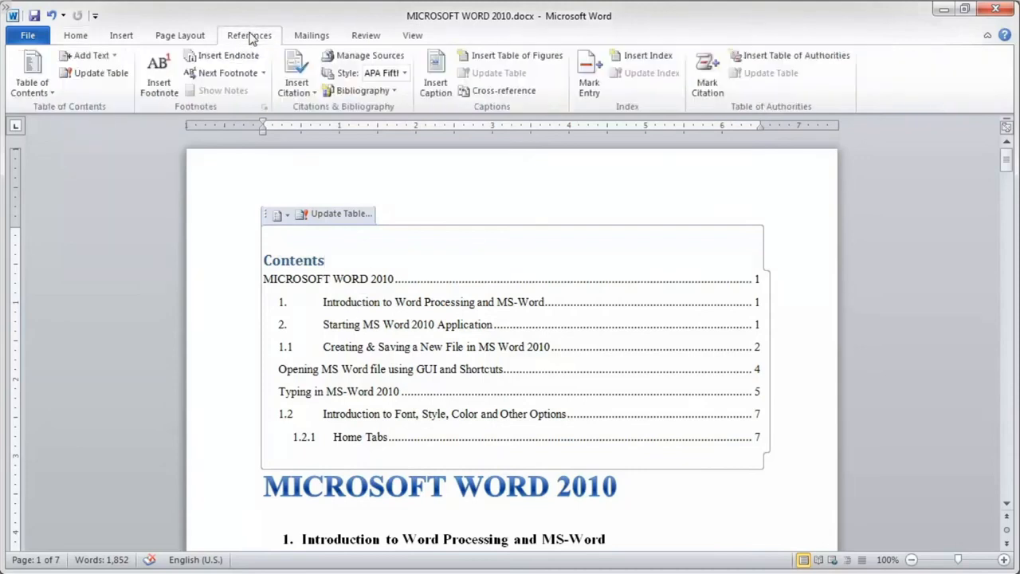
{"action": "left_click", "coordinate": [32, 86]}
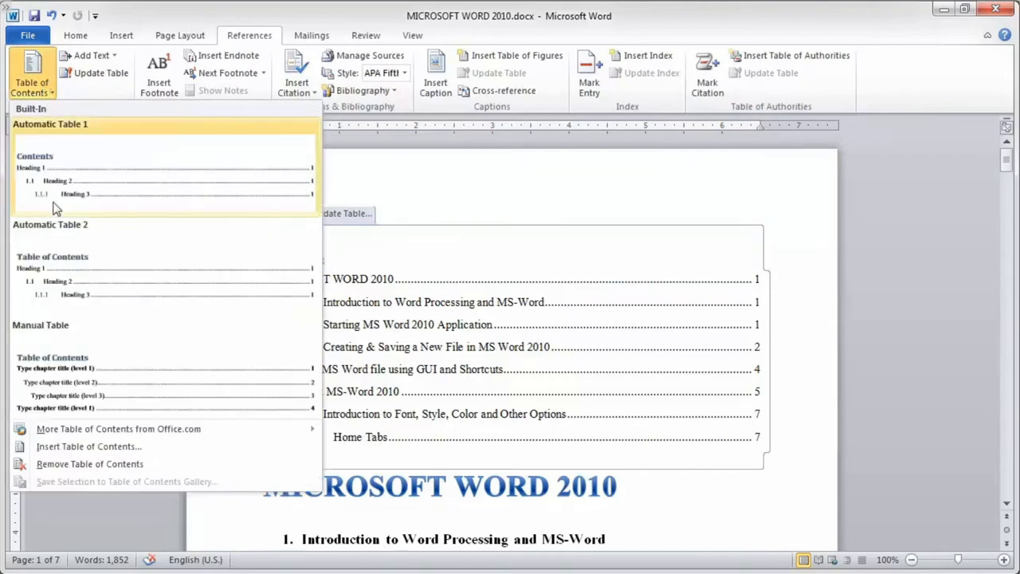
{"action": "left_click", "coordinate": [101, 466]}
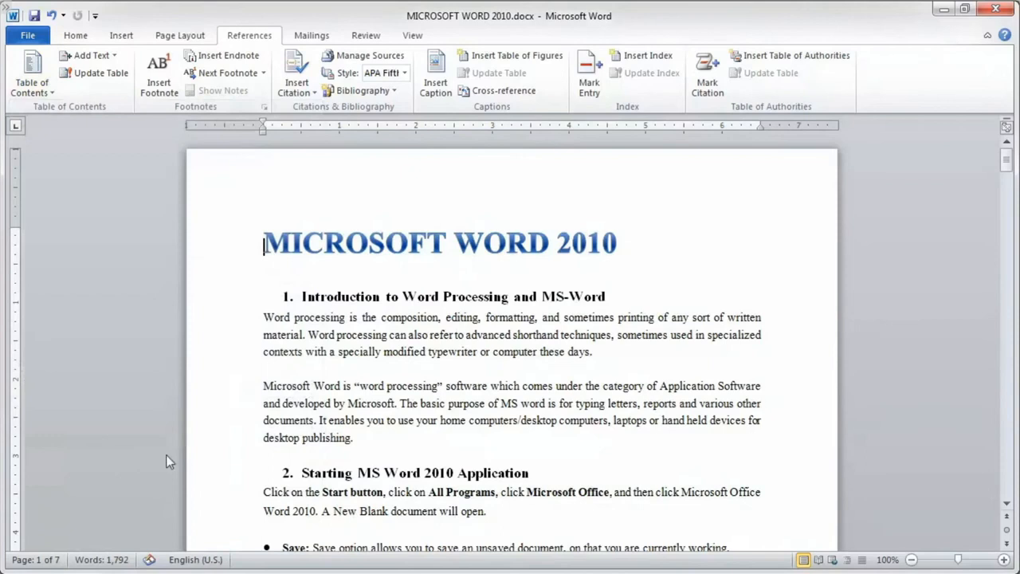
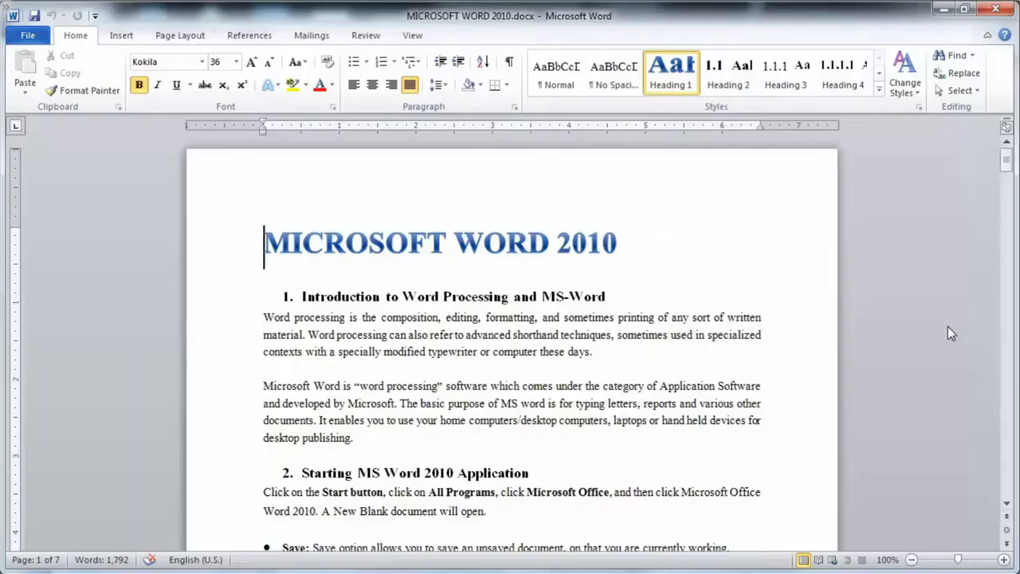
Insert an endnote at the start of the MICROSOFT WORD 2010 heading and return to the heading
{"action": "left_click", "coordinate": [638, 246]}
{"action": "left_click", "coordinate": [262, 234]}
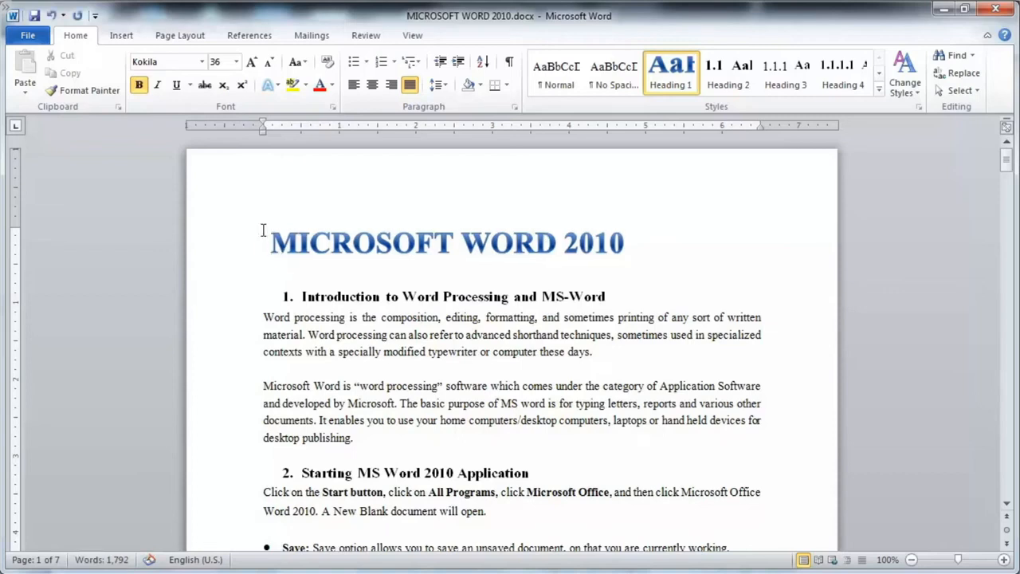
{"action": "left_click", "coordinate": [252, 39]}
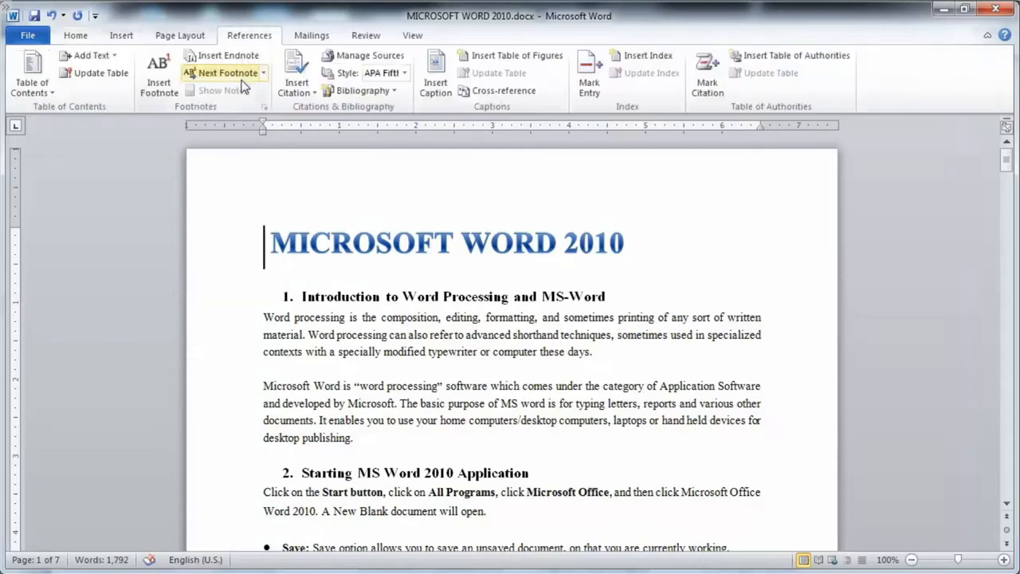
{"action": "left_click", "coordinate": [234, 72]}
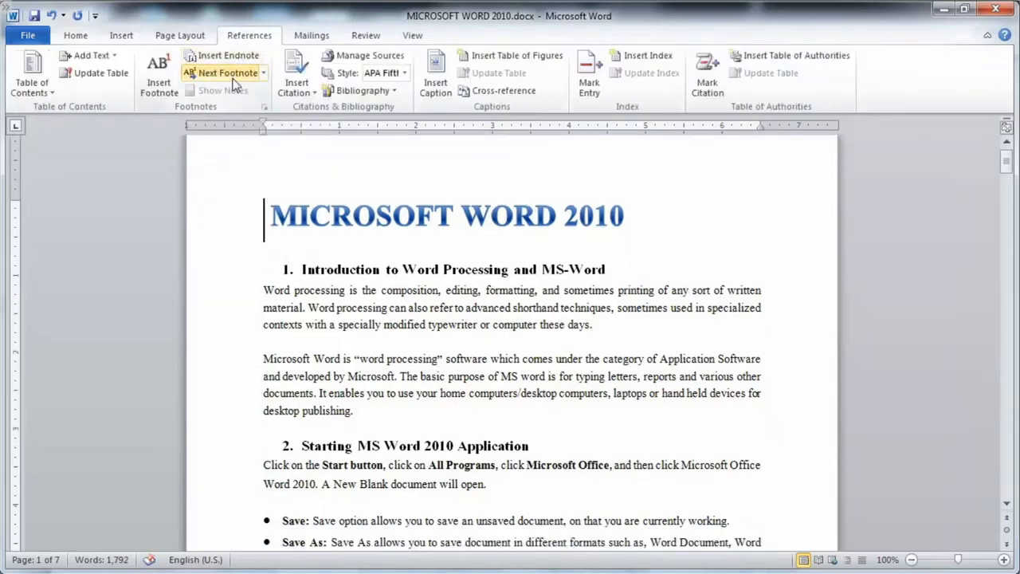
{"action": "left_click", "coordinate": [234, 57]}
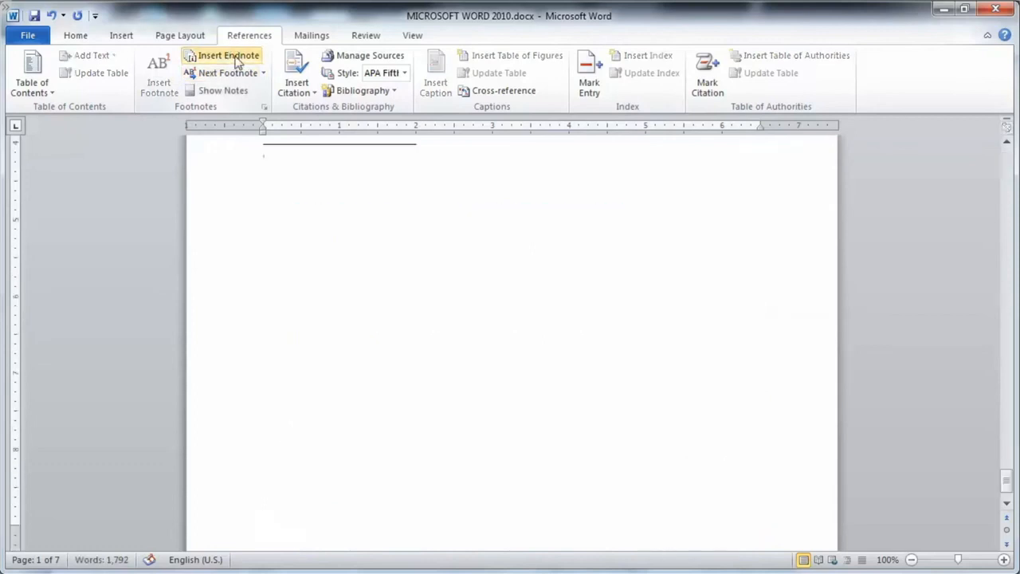
{"action": "left_click", "coordinate": [234, 73]}
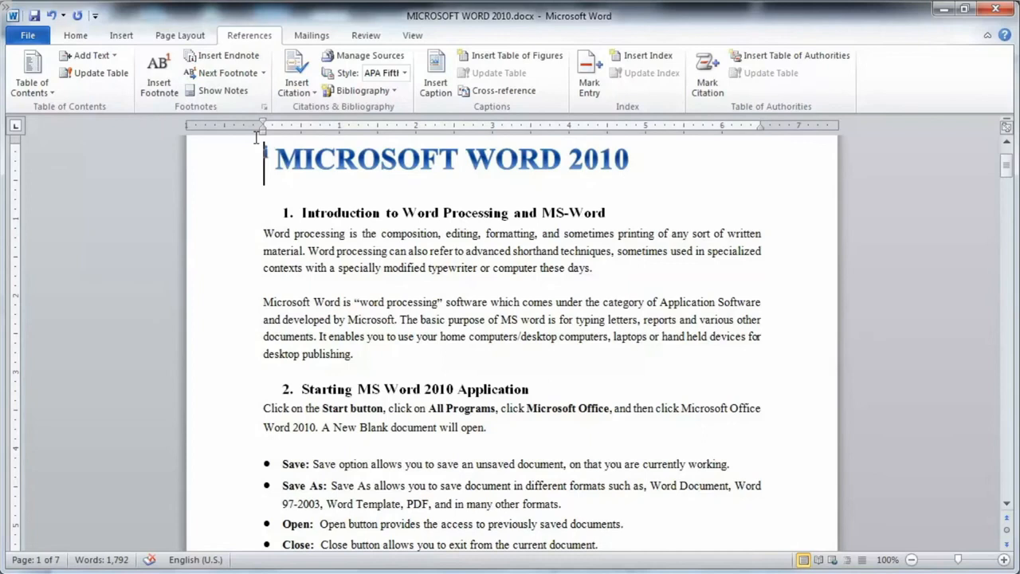
{"action": "scroll", "coordinate": [308, 183], "scroll_direction": "up", "scroll_amount": 2}
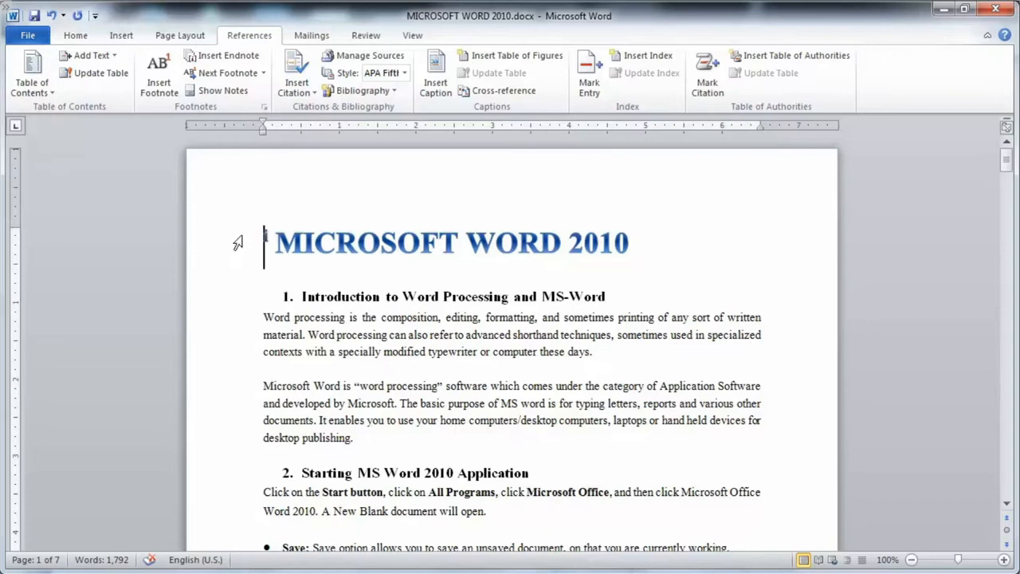
Set footnotes to be placed below text and convert all endnotes to footnotes in the footnote and endnote settings
{"action": "left_click", "coordinate": [265, 110]}
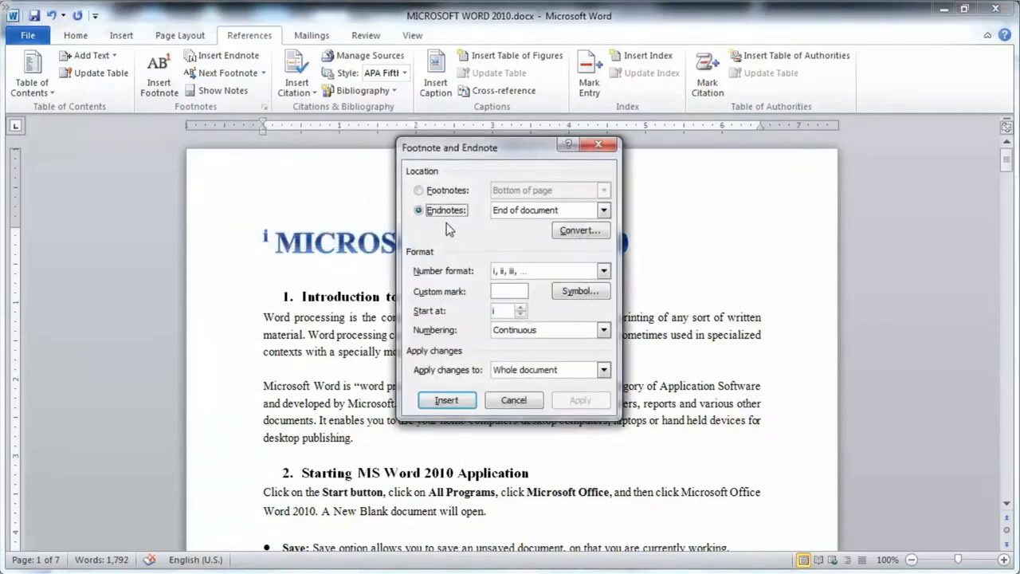
{"action": "left_click", "coordinate": [440, 192]}
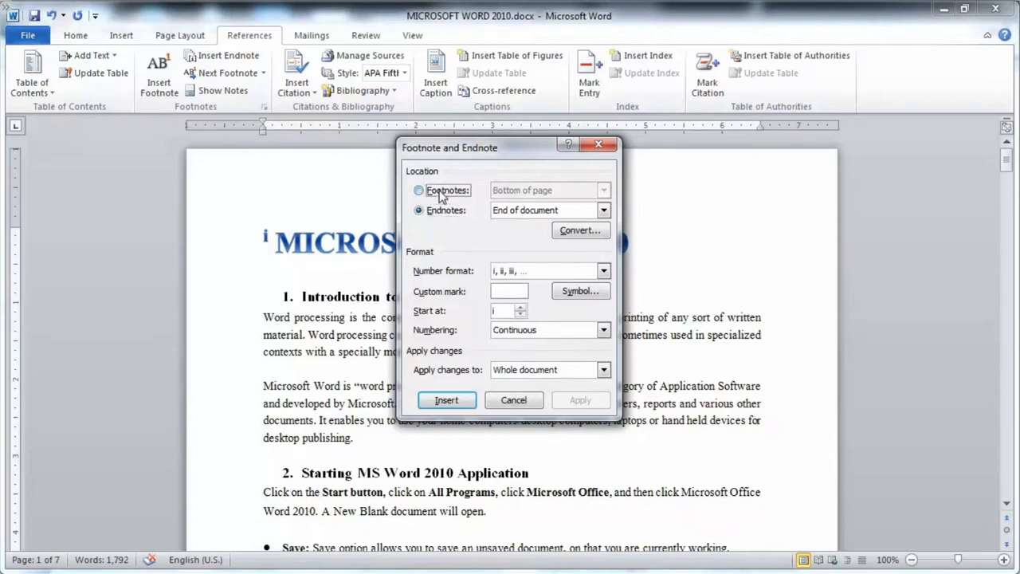
{"action": "left_click", "coordinate": [440, 210]}
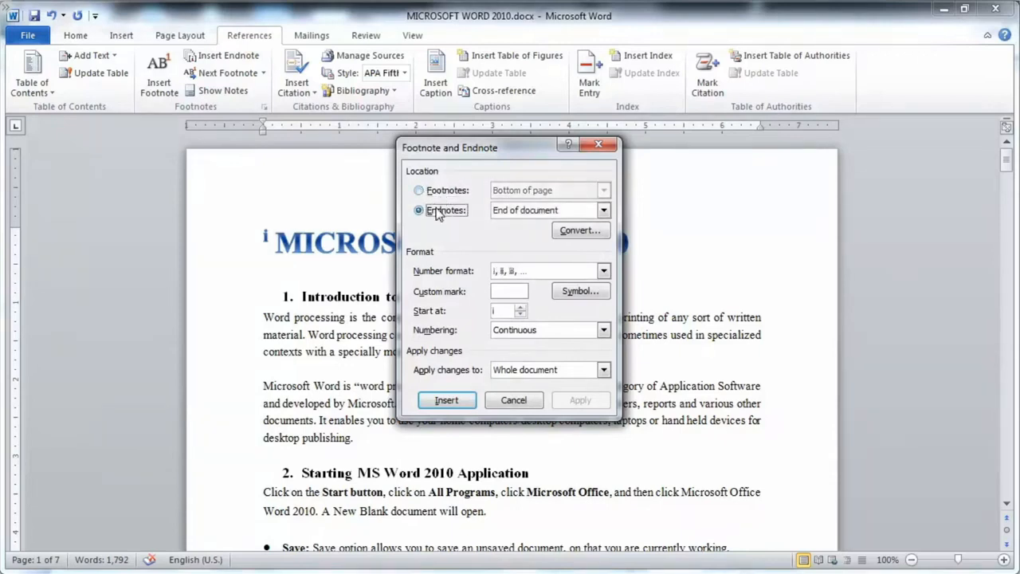
{"action": "left_click", "coordinate": [448, 192]}
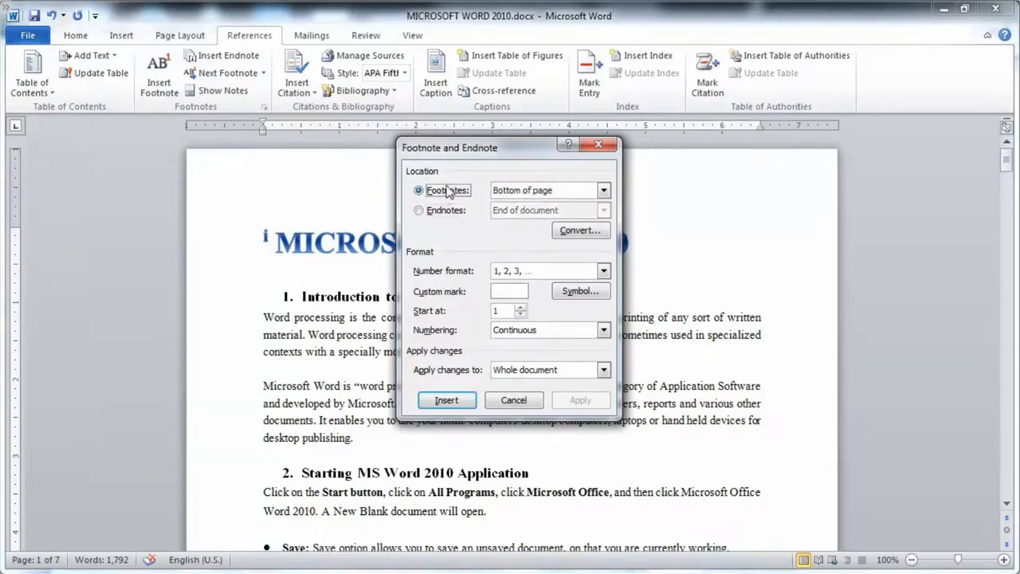
{"action": "left_click", "coordinate": [539, 198]}
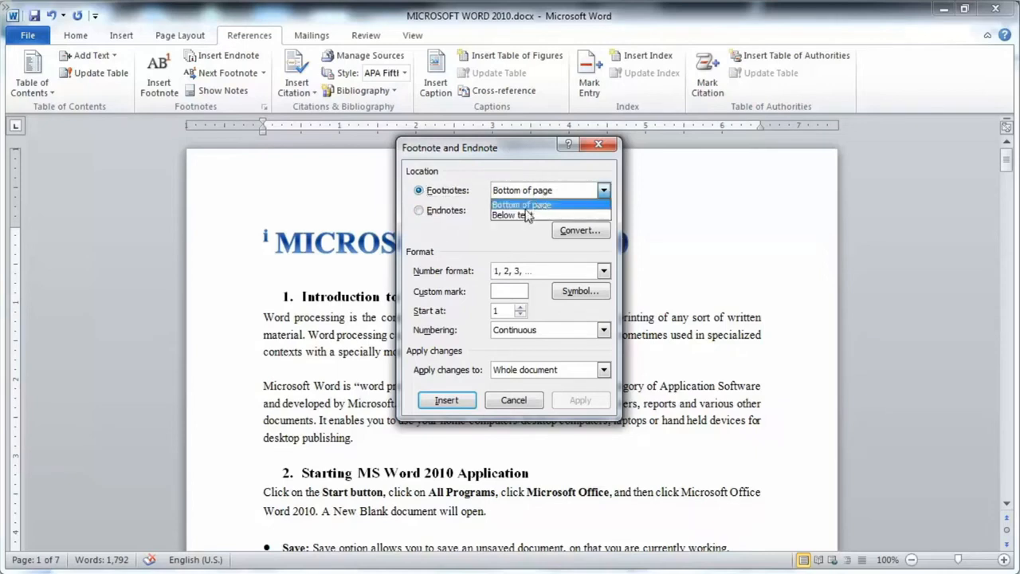
{"action": "left_click", "coordinate": [525, 219]}
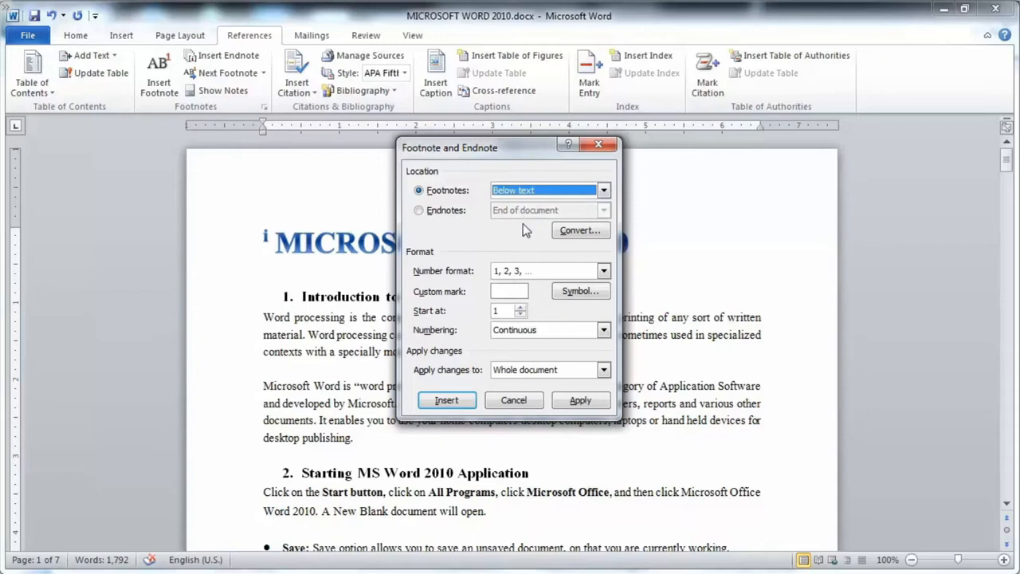
{"action": "left_click", "coordinate": [580, 231]}
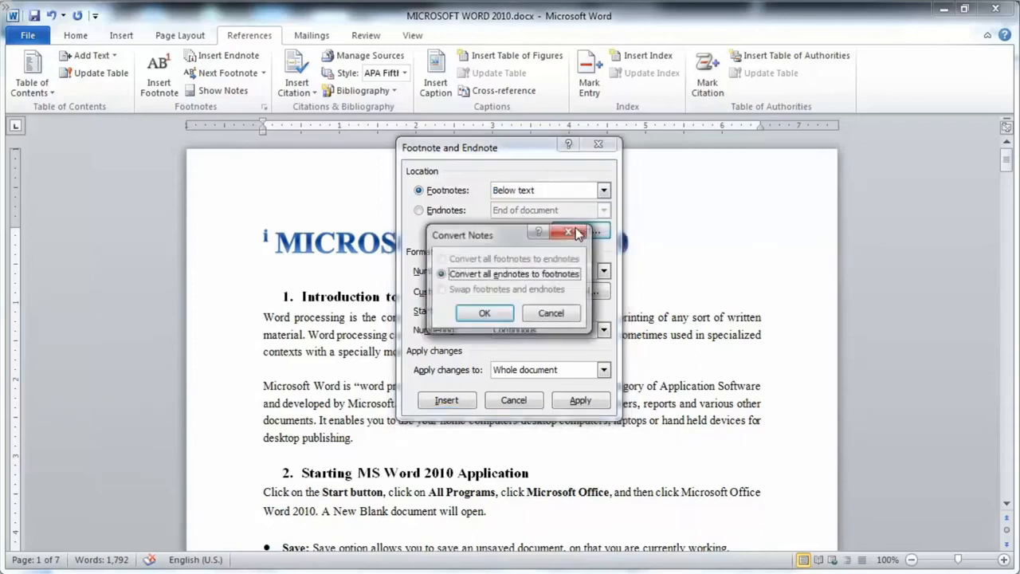
{"action": "left_click", "coordinate": [495, 314]}
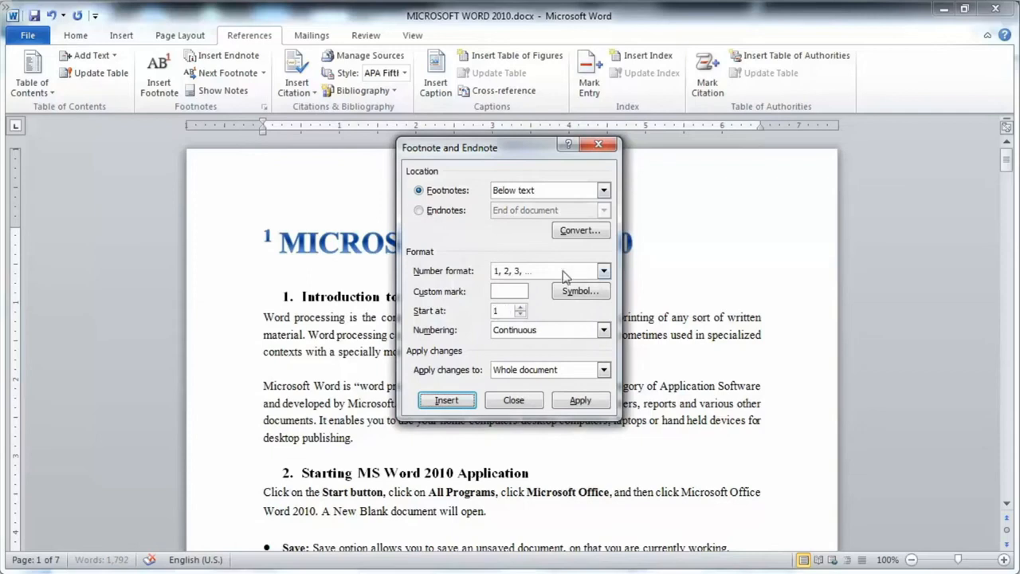
Set the footnote number format to A, B, C, …, choose the ⊗ symbol as custom mark and apply to the whole document
{"action": "left_click", "coordinate": [604, 274]}
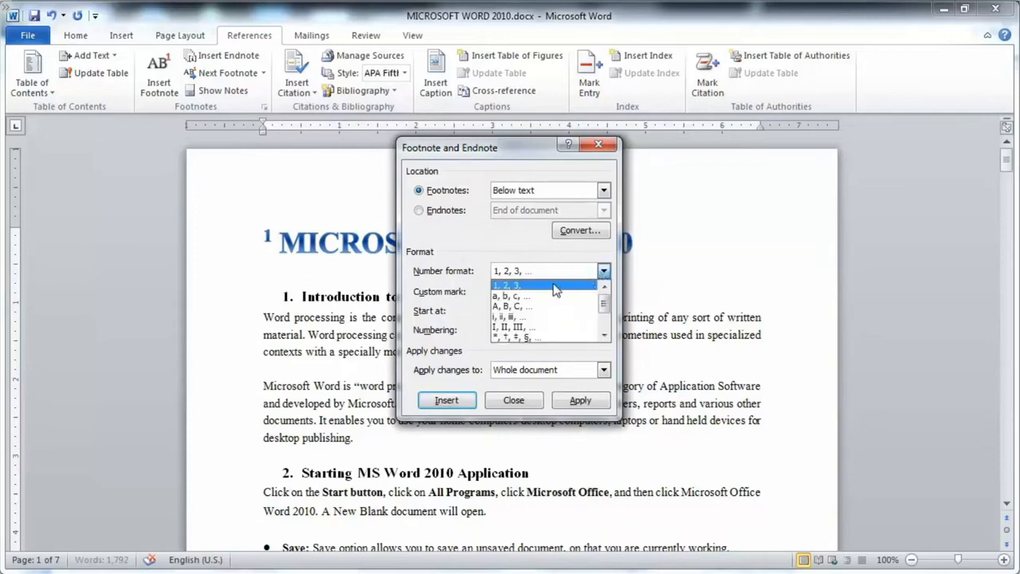
{"action": "left_click", "coordinate": [520, 307]}
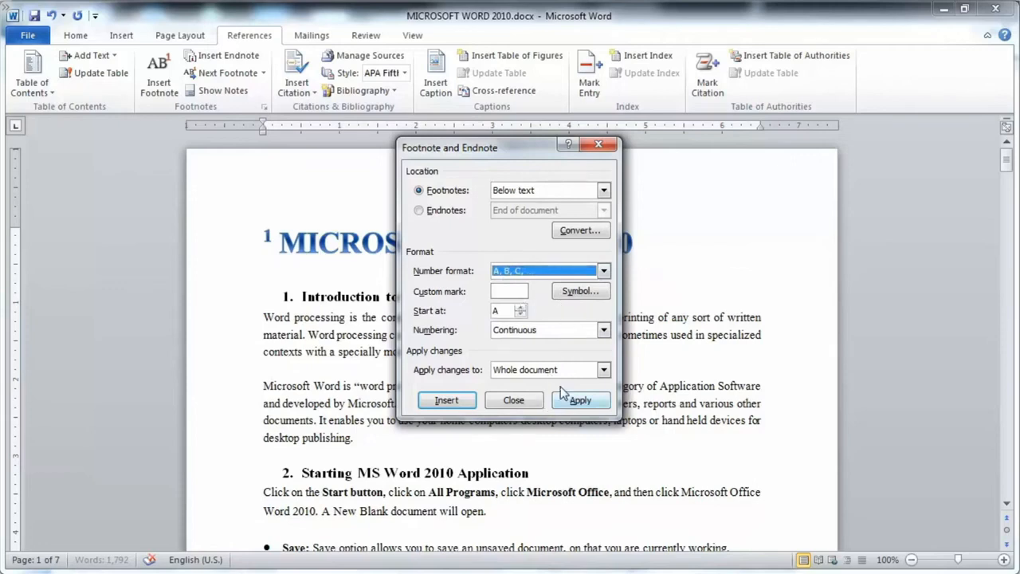
{"action": "left_click", "coordinate": [516, 291]}
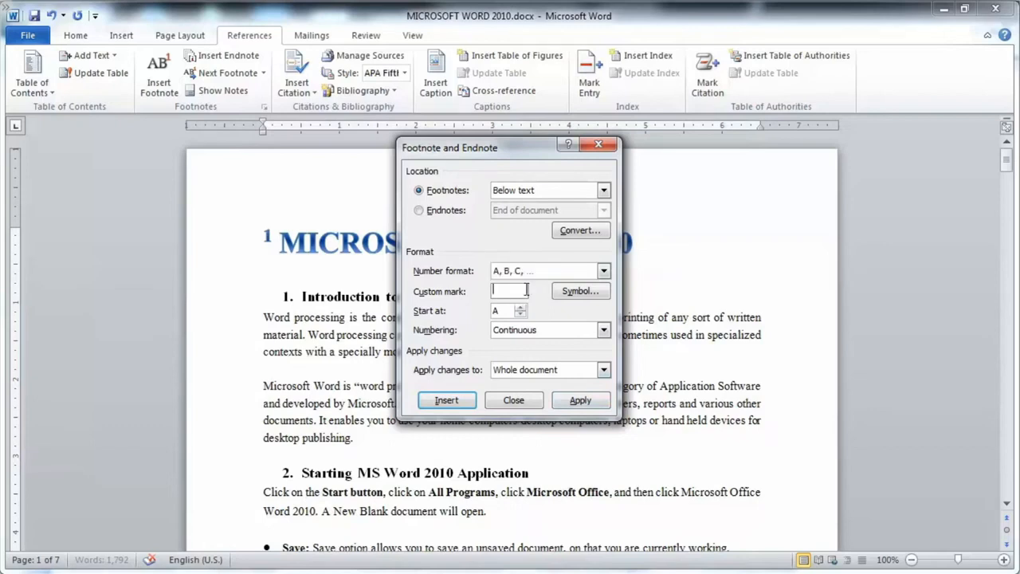
{"action": "left_click", "coordinate": [572, 291]}
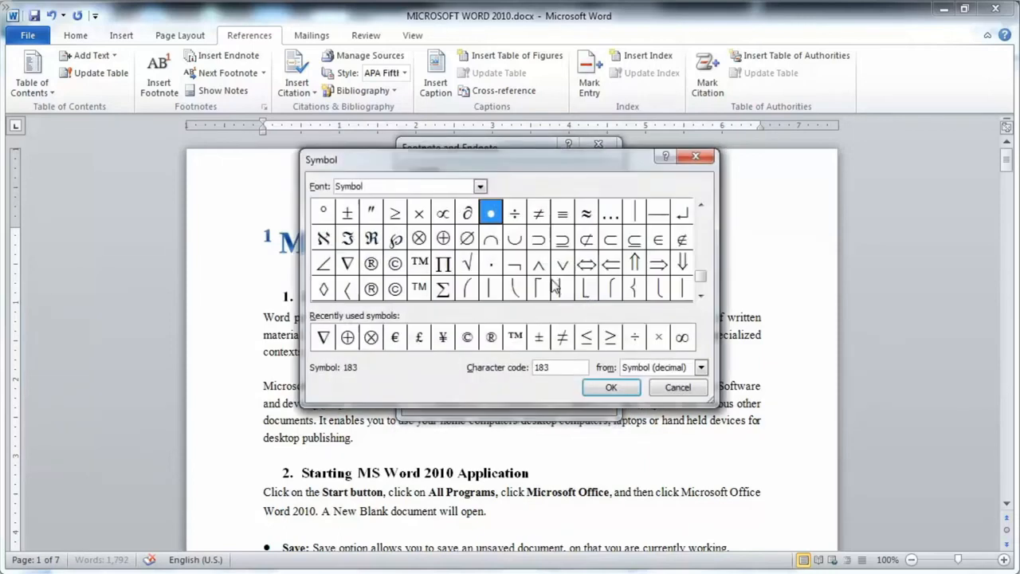
{"action": "left_click", "coordinate": [418, 238]}
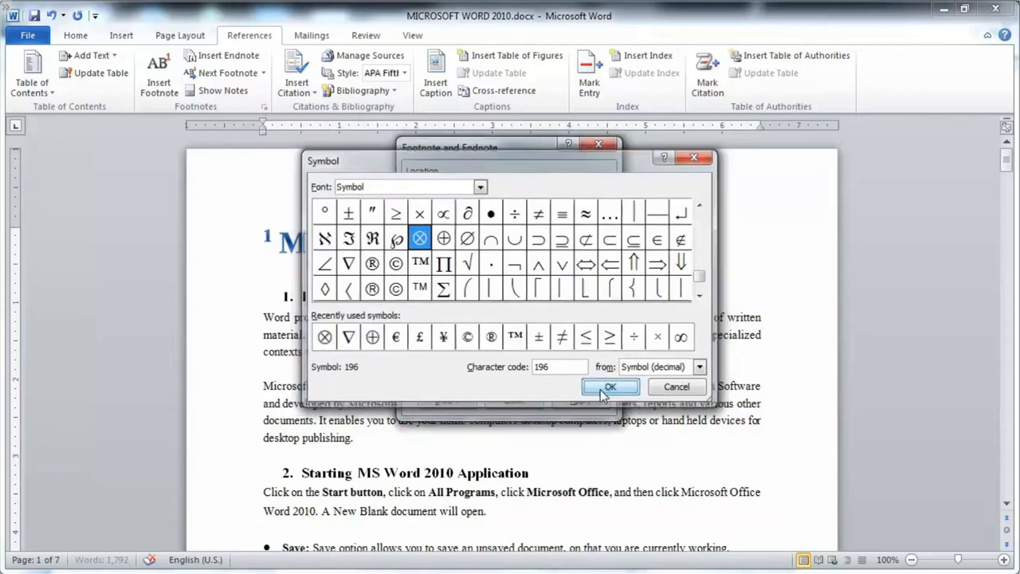
{"action": "left_click", "coordinate": [604, 390]}
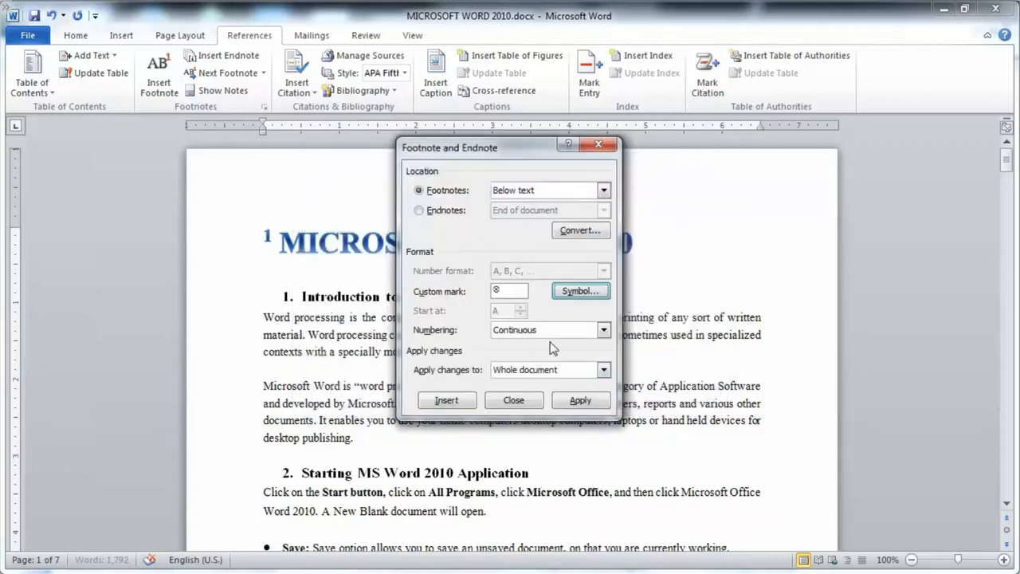
{"action": "left_click", "coordinate": [581, 404]}
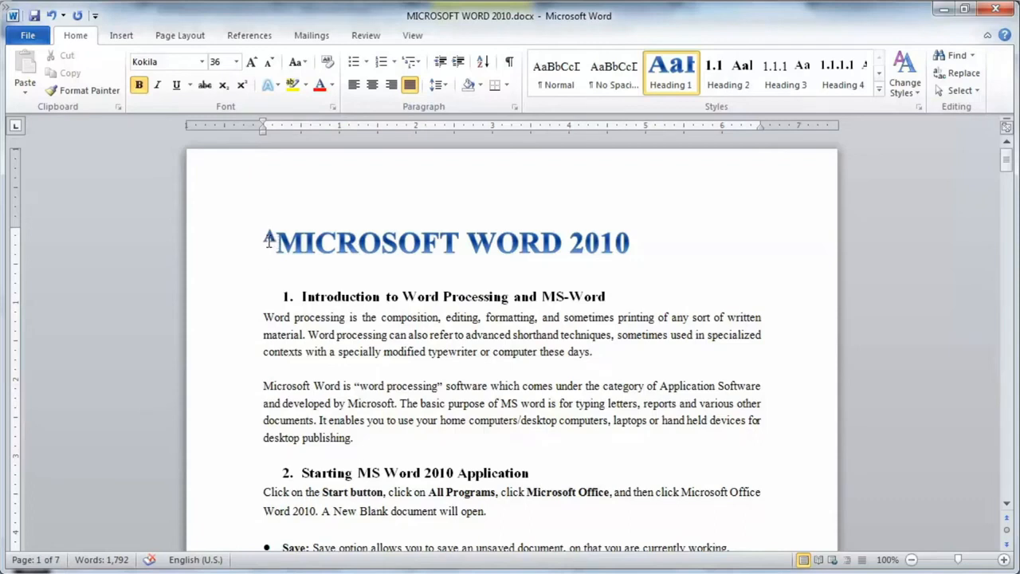
Check the footnote mark below the text of page 1 and return to the MICROSOFT WORD 2010 heading
{"action": "scroll", "coordinate": [378, 240], "scroll_direction": "down", "scroll_amount": 10}
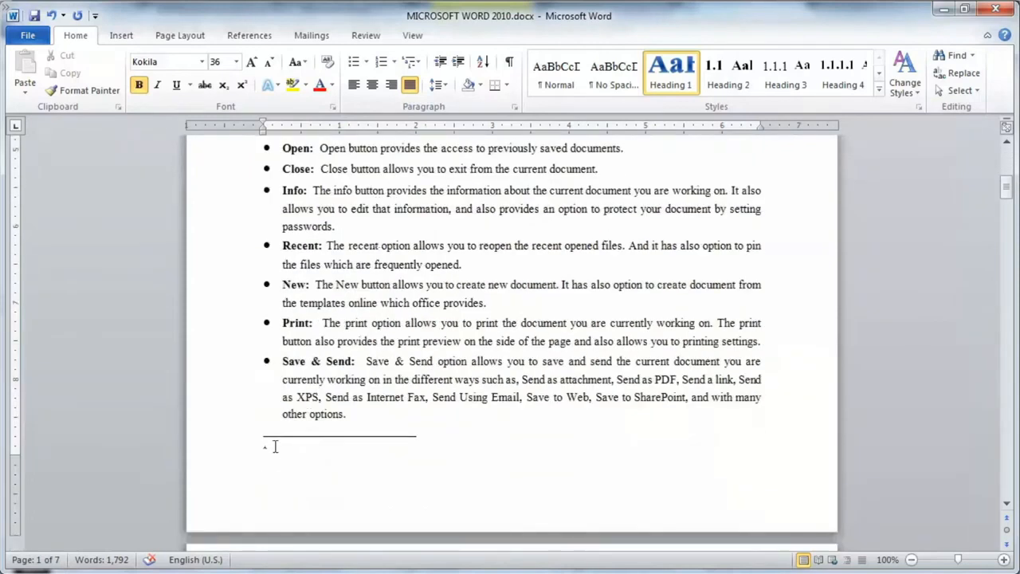
{"action": "left_click", "coordinate": [274, 446]}
{"action": "scroll", "coordinate": [358, 426], "scroll_direction": "up", "scroll_amount": 8}
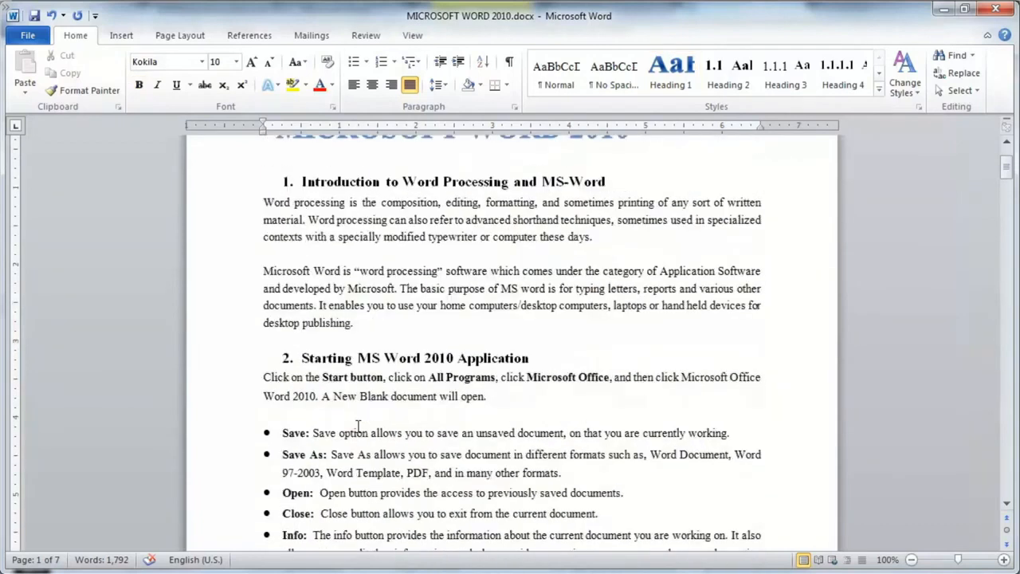
{"action": "scroll", "coordinate": [358, 426], "scroll_direction": "up", "scroll_amount": 3}
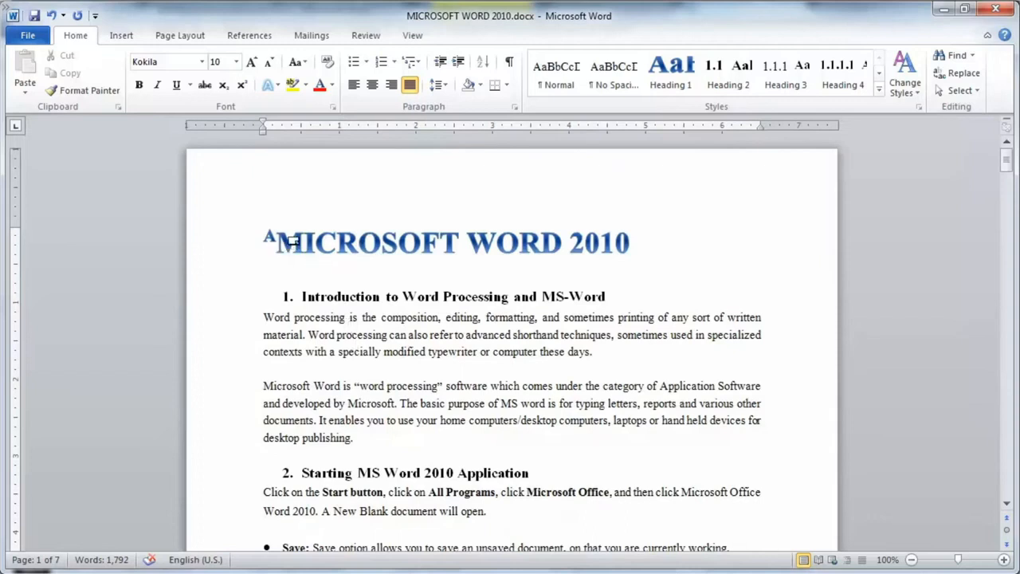
{"action": "left_click", "coordinate": [281, 241]}
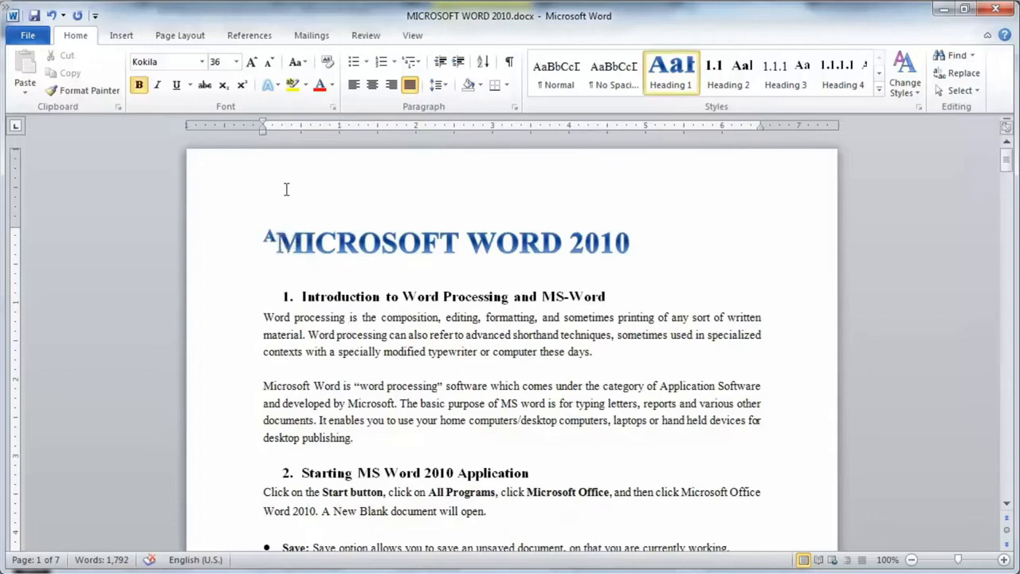
Set the endnote number format to 1, 2, 3, … and apply it to the whole document
{"action": "left_click", "coordinate": [255, 39]}
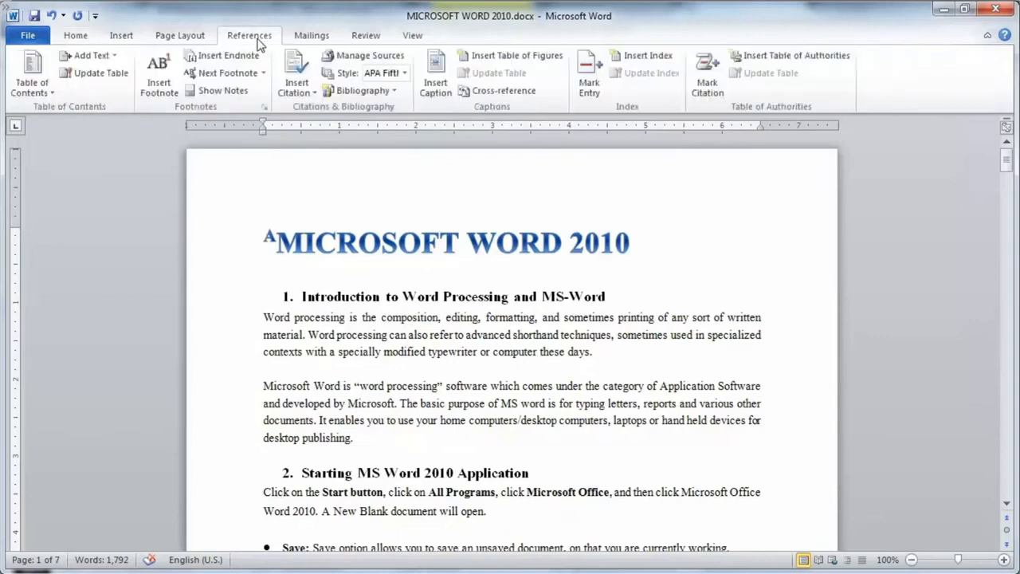
{"action": "left_click", "coordinate": [265, 108]}
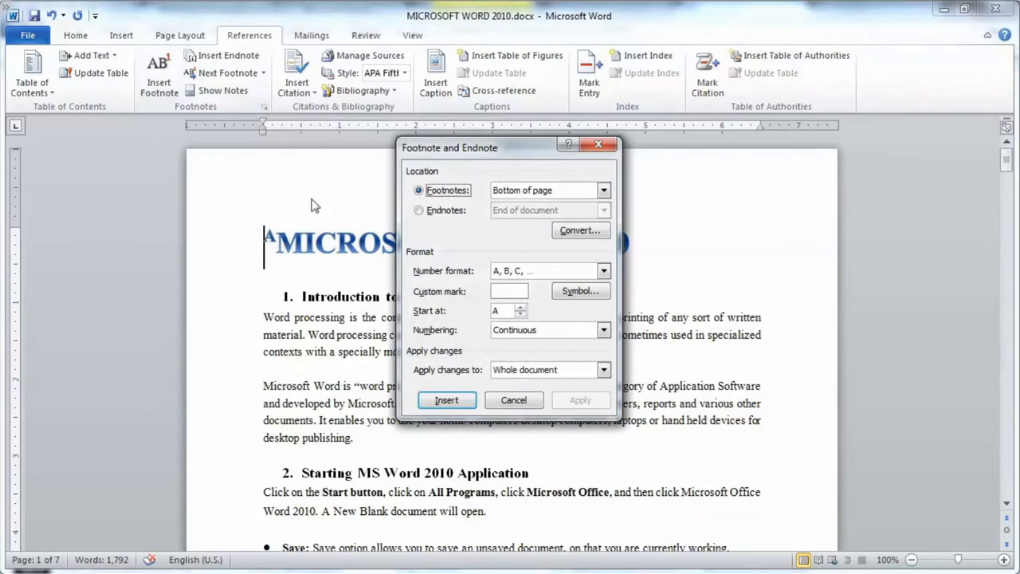
{"action": "left_click", "coordinate": [428, 212]}
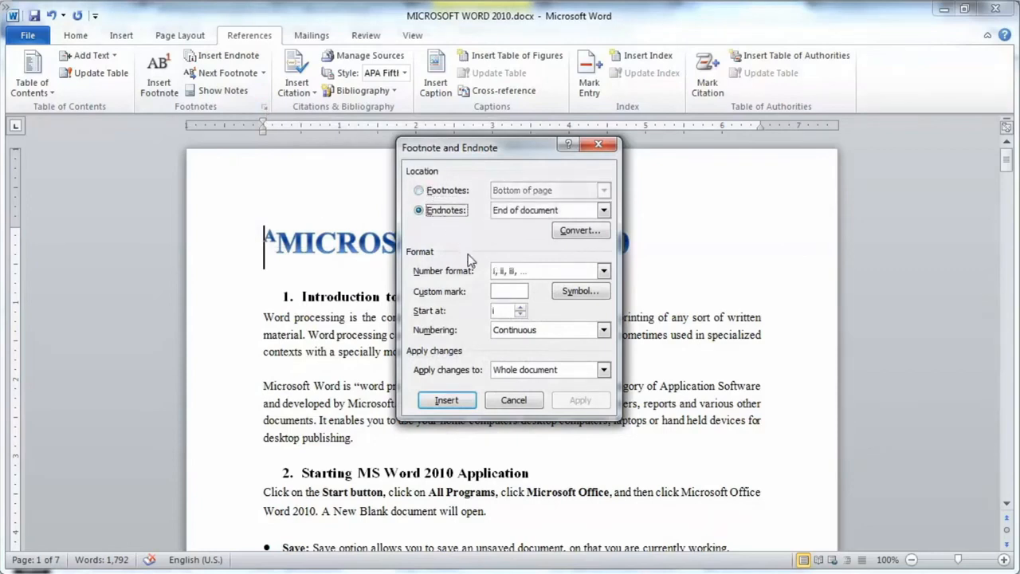
{"action": "left_click", "coordinate": [603, 271]}
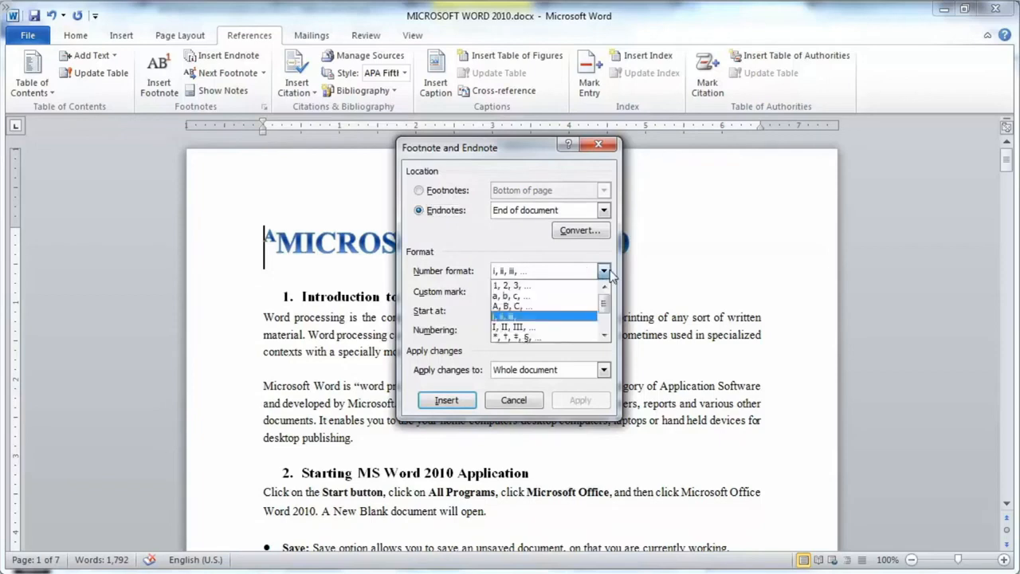
{"action": "left_click", "coordinate": [561, 285]}
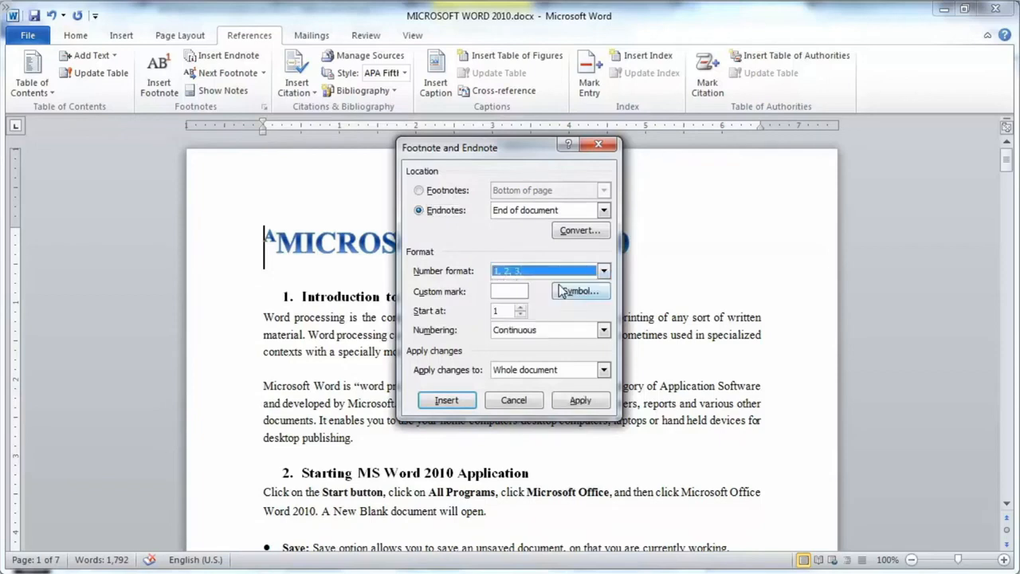
{"action": "left_click", "coordinate": [584, 403]}
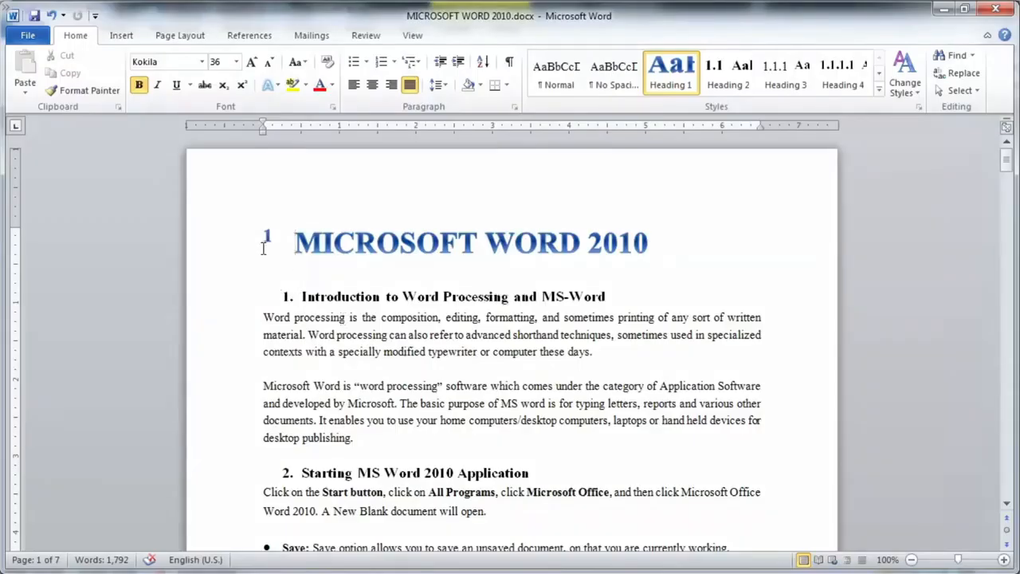
Compare the note mark beside the MICROSOFT WORD 2010 heading with the footnote at the end of page 1
{"action": "left_click", "coordinate": [263, 237]}
{"action": "left_click", "coordinate": [278, 236]}
{"action": "scroll", "coordinate": [302, 377], "scroll_direction": "down", "scroll_amount": 13}
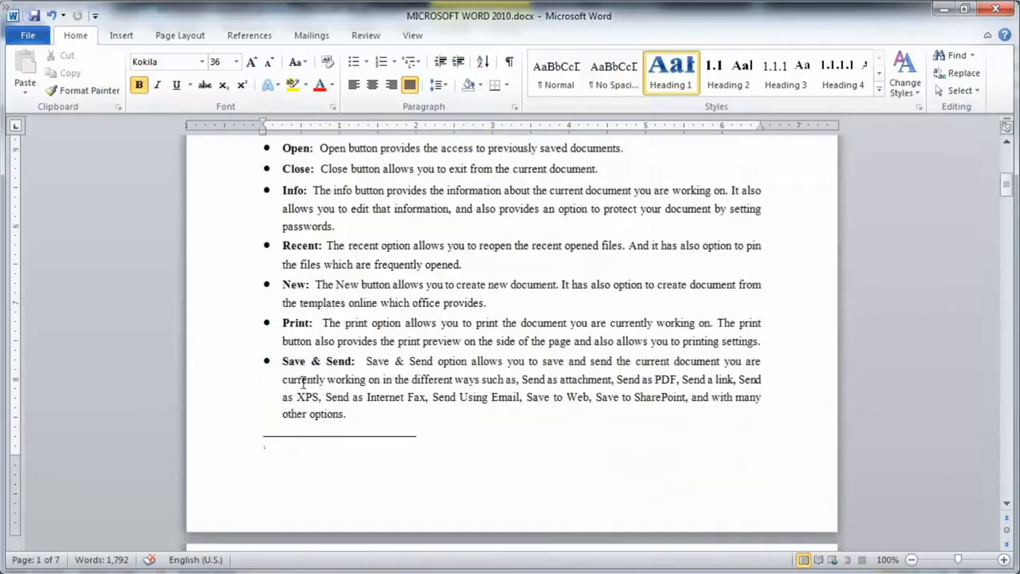
{"action": "scroll", "coordinate": [302, 382], "scroll_direction": "down", "scroll_amount": 1}
{"action": "left_click", "coordinate": [280, 410]}
{"action": "scroll", "coordinate": [307, 395], "scroll_direction": "up", "scroll_amount": 15}
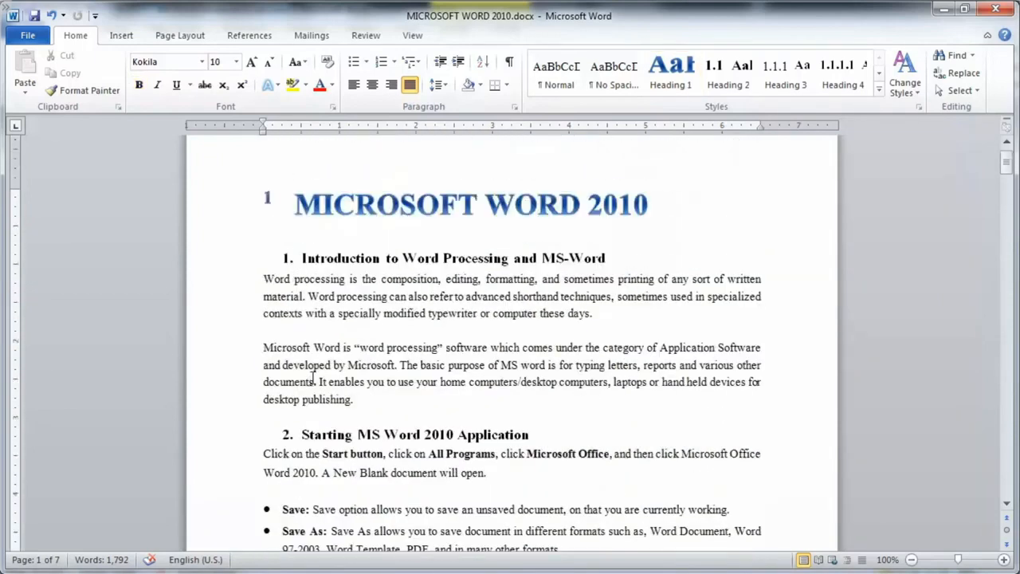
{"action": "scroll", "coordinate": [315, 375], "scroll_direction": "up", "scroll_amount": 1}
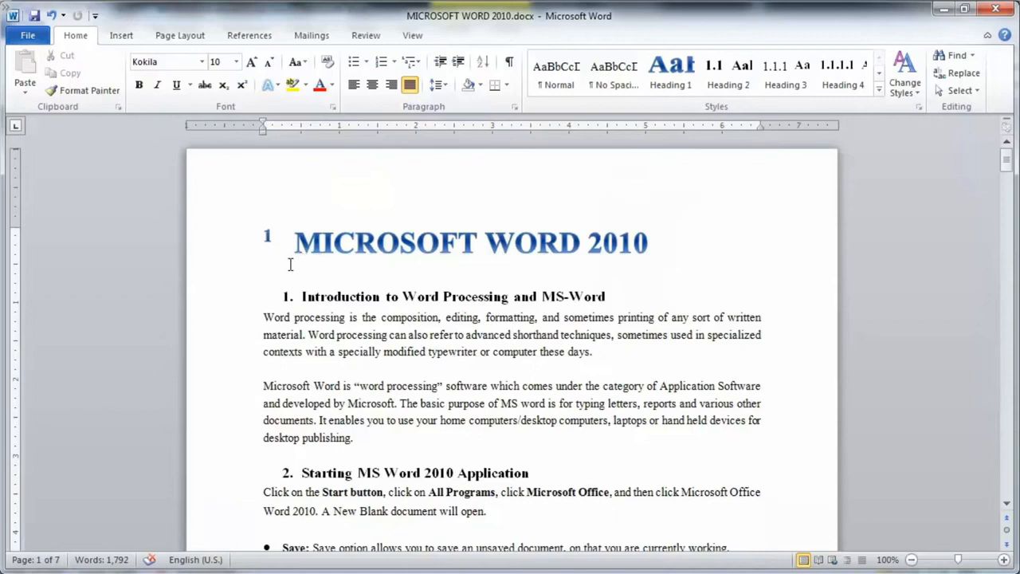
Set the footnote numbering to start at 3 and apply the change
{"action": "mouse_move", "coordinate": [278, 251]}
{"action": "left_click", "coordinate": [250, 35]}
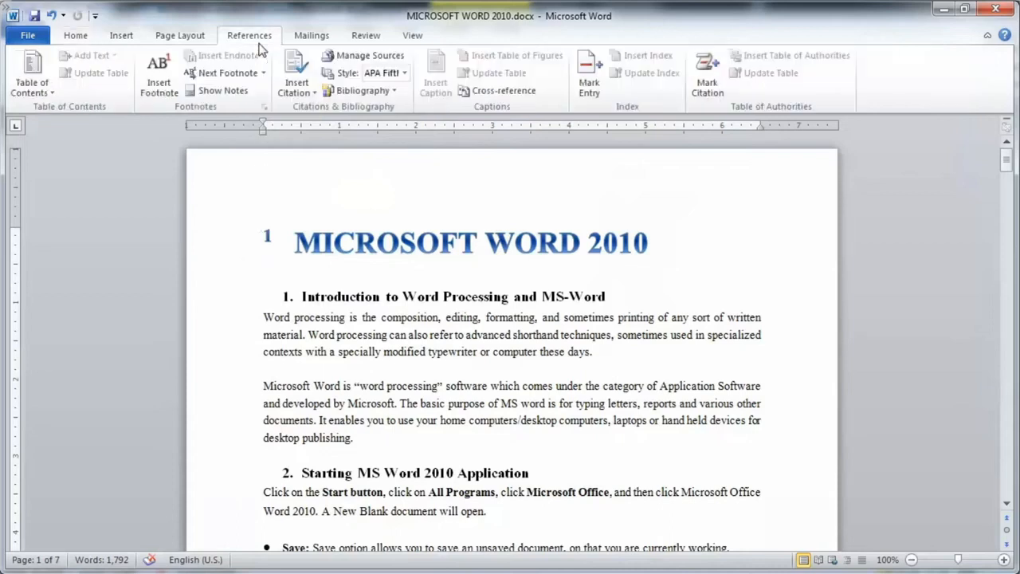
{"action": "left_click", "coordinate": [265, 112]}
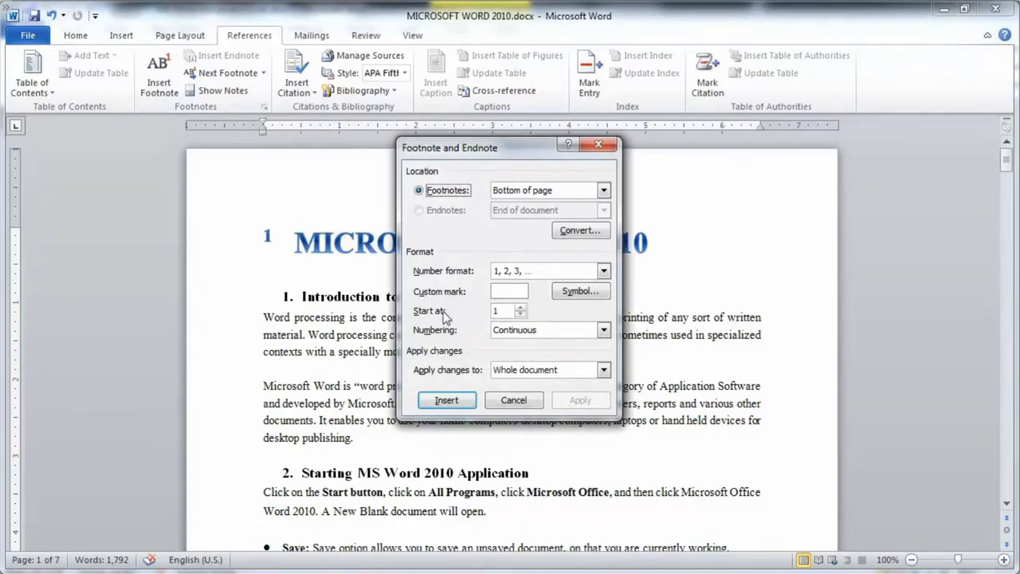
{"action": "left_click", "coordinate": [496, 311]}
{"action": "key", "text": "Tab"}
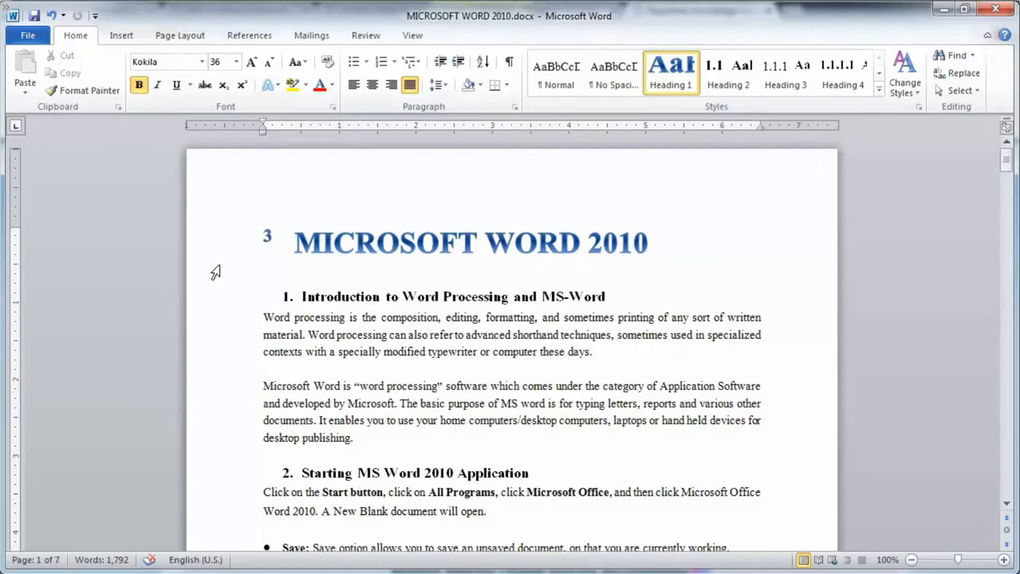
Switch the document to Draft view and show all footnotes in the notes pane
{"action": "left_click", "coordinate": [412, 36]}
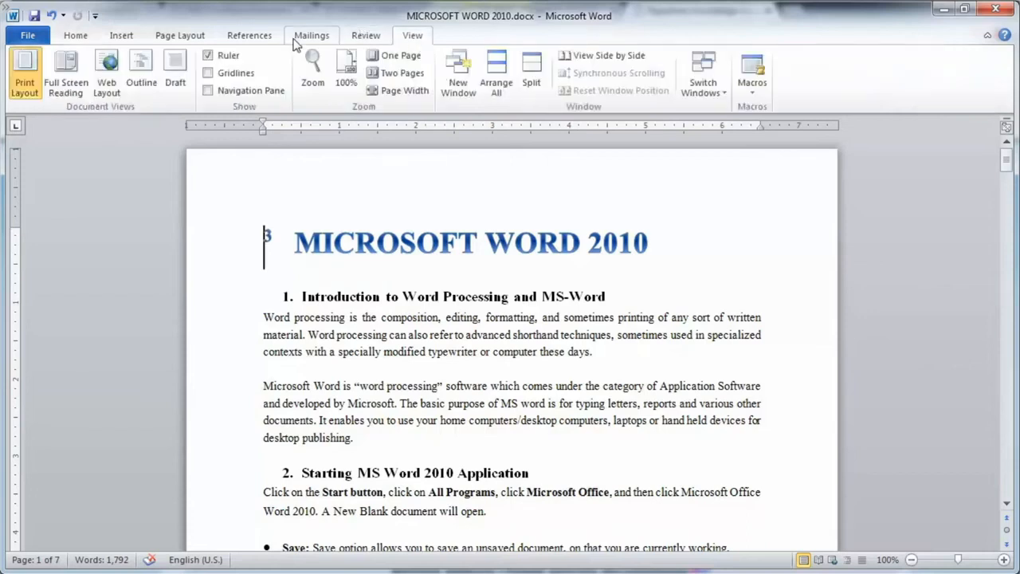
{"action": "left_click", "coordinate": [174, 78]}
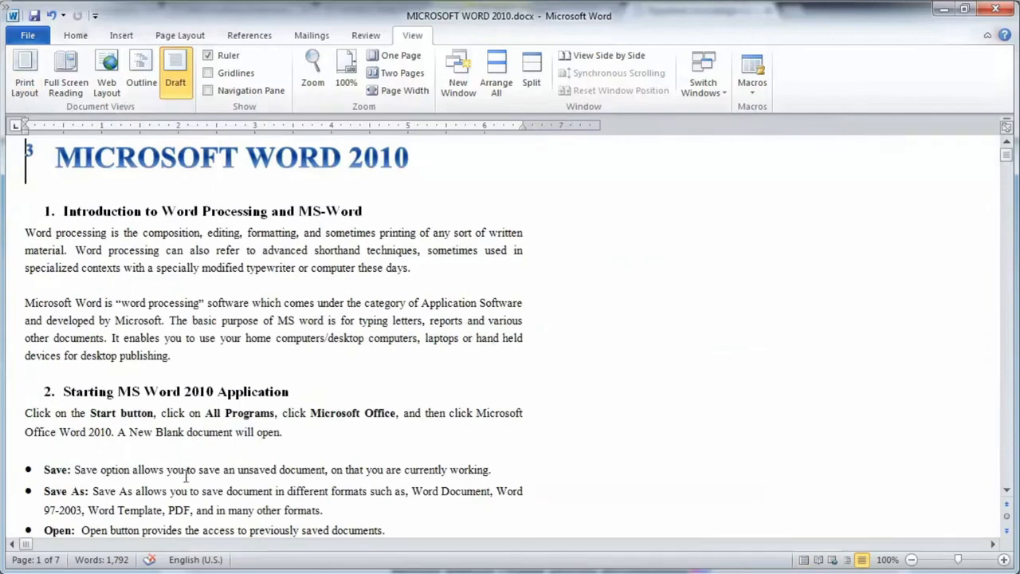
{"action": "left_click", "coordinate": [244, 37]}
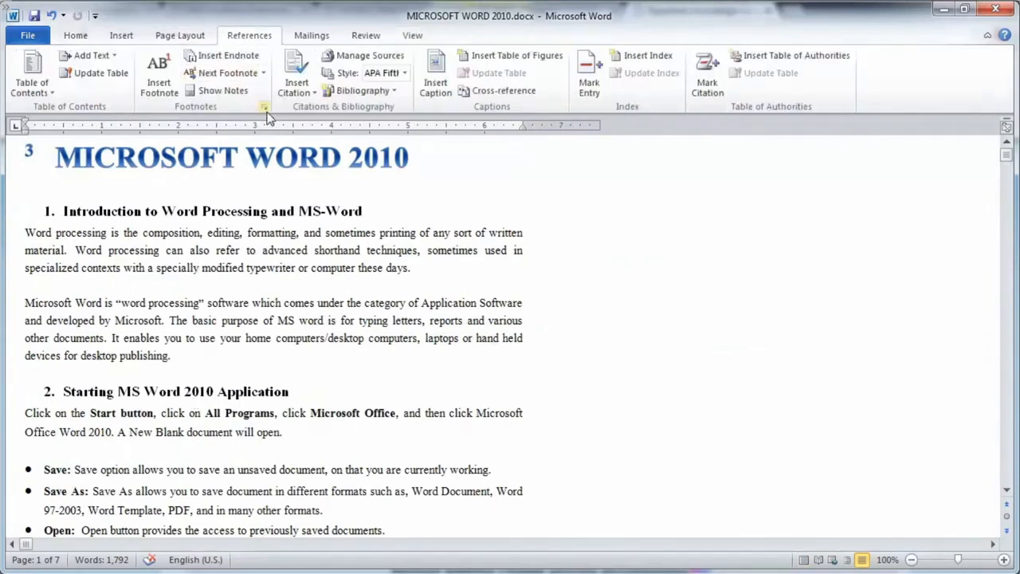
{"action": "left_click", "coordinate": [240, 92]}
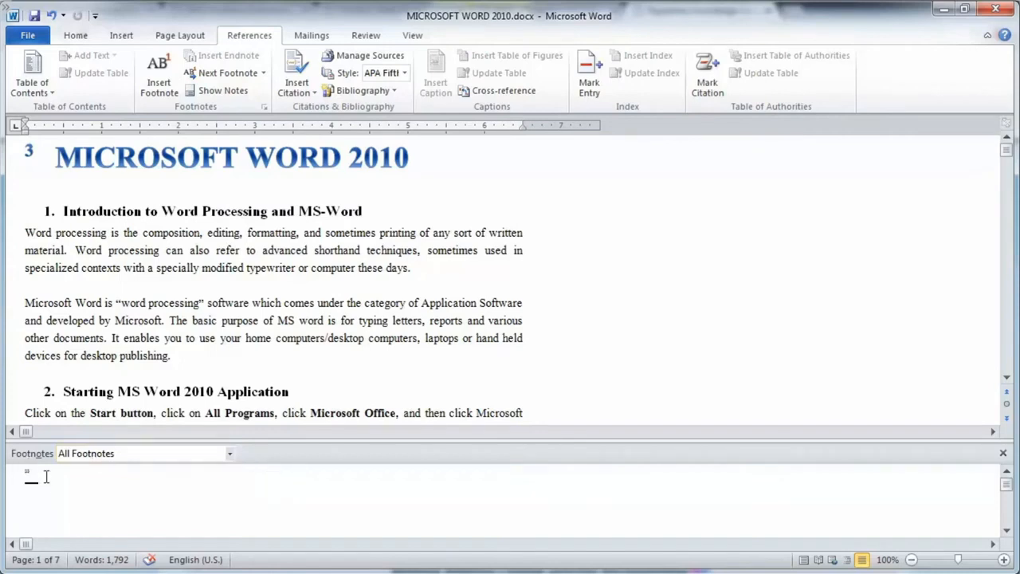
View the footnote separator, return to all footnotes, and display the footnote continuation notice in the notes pane
{"action": "left_click", "coordinate": [228, 454]}
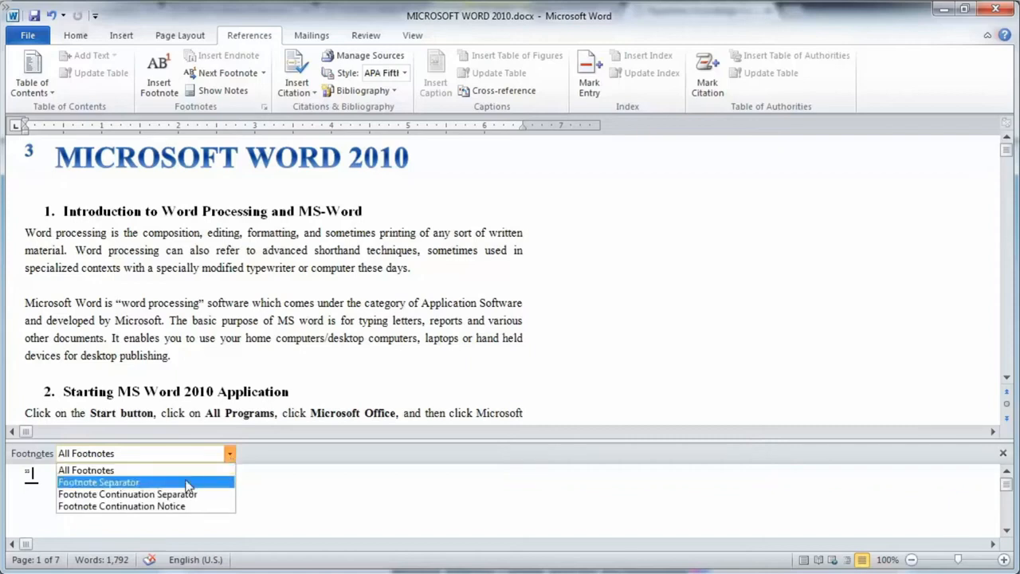
{"action": "left_click", "coordinate": [189, 483]}
{"action": "left_click", "coordinate": [229, 456]}
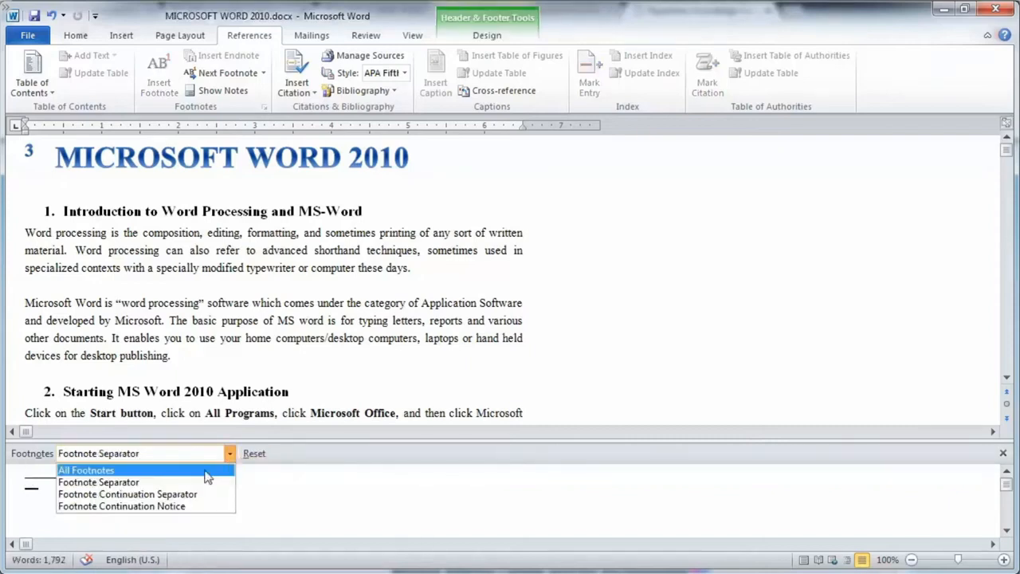
{"action": "left_click", "coordinate": [206, 474]}
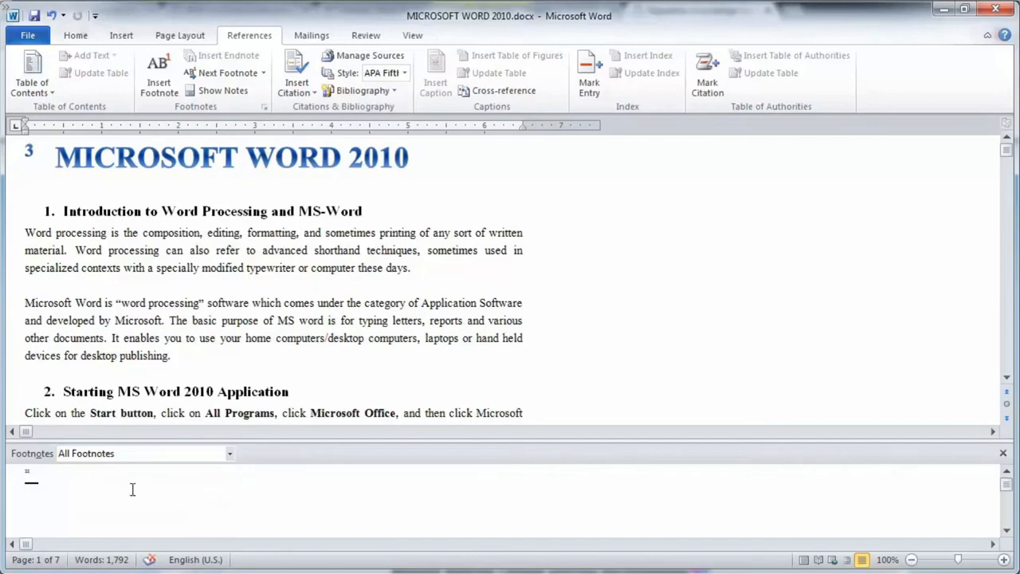
{"action": "left_click", "coordinate": [230, 454]}
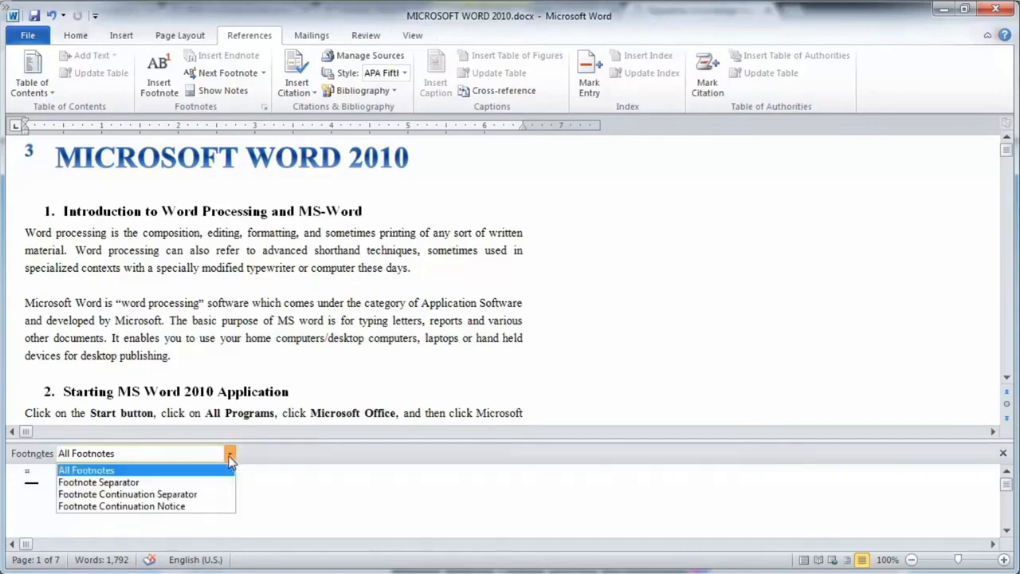
{"action": "left_click", "coordinate": [189, 508]}
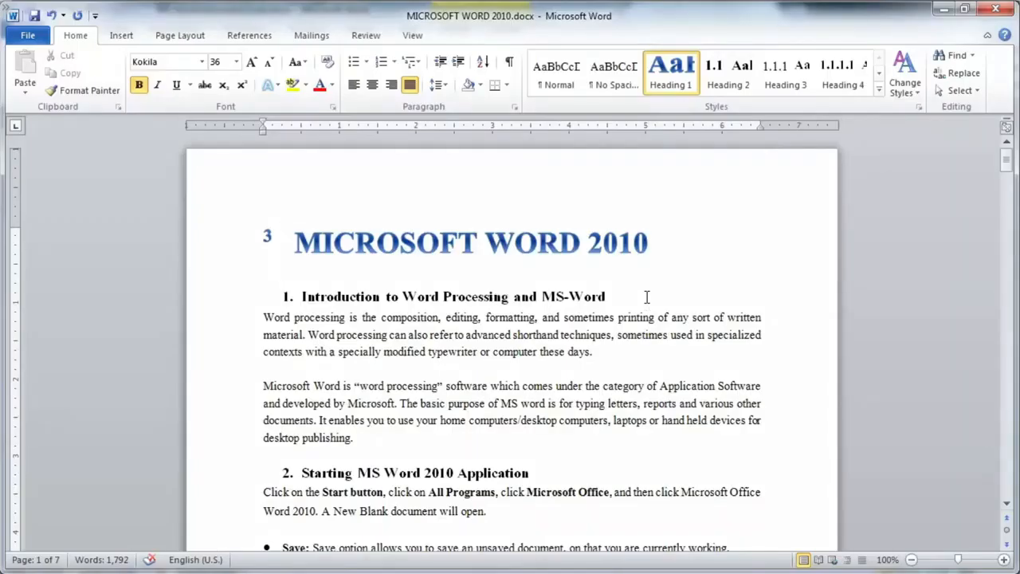
Place the cursor after the MICROSOFT WORD 2010 heading, switch to Draft view and show the notes pane
{"action": "left_click", "coordinate": [667, 240]}
{"action": "left_click", "coordinate": [413, 36]}
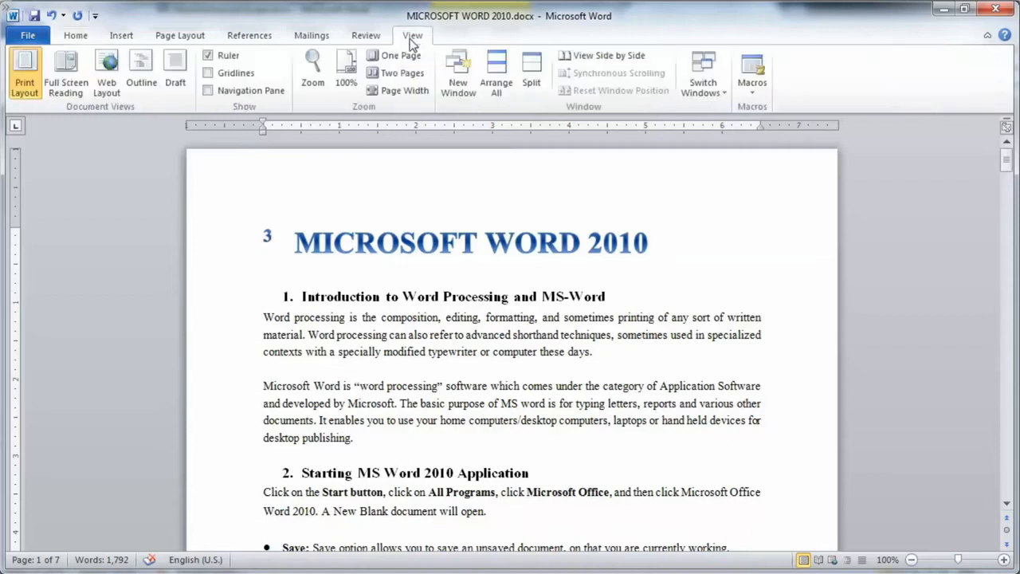
{"action": "left_click", "coordinate": [177, 80]}
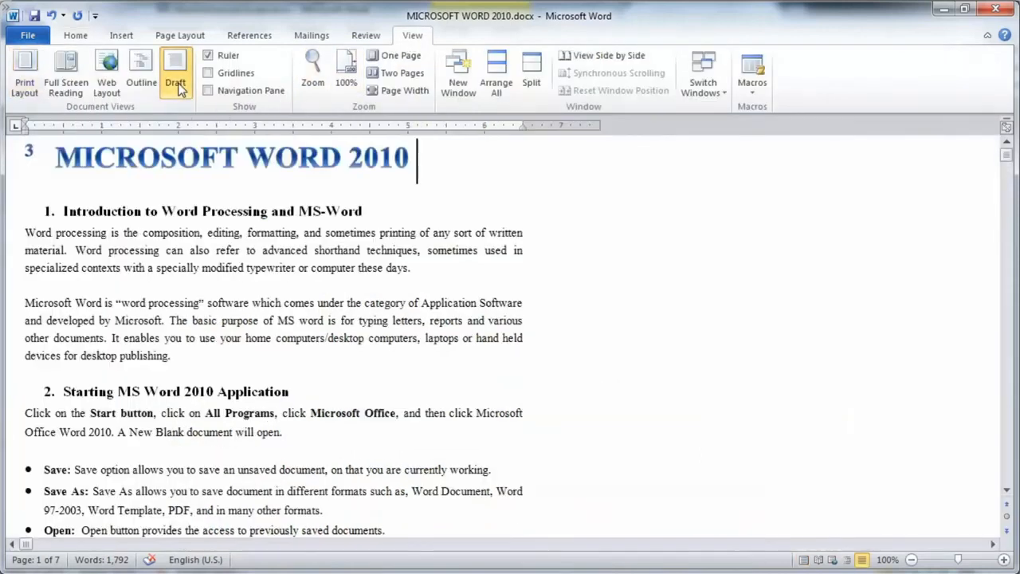
{"action": "left_click", "coordinate": [252, 37]}
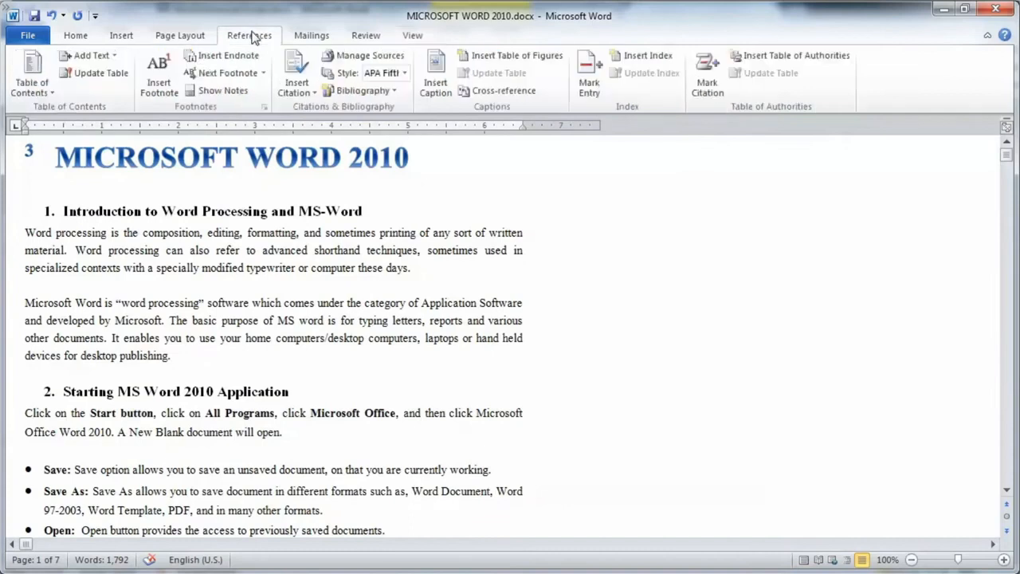
{"action": "left_click", "coordinate": [227, 91]}
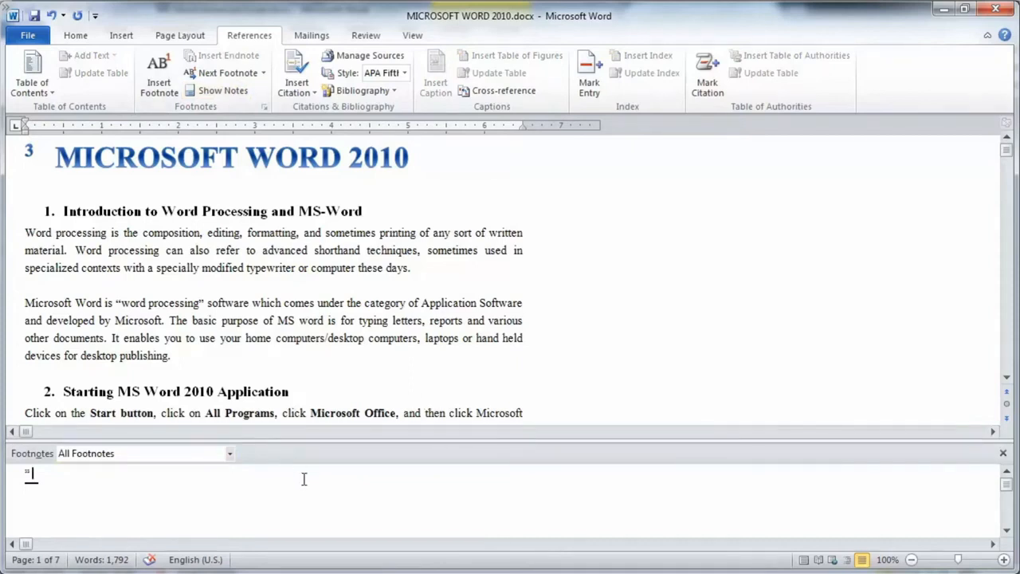
Display the footnote separator in the notes pane
{"action": "left_click", "coordinate": [230, 453]}
{"action": "left_click", "coordinate": [230, 456]}
{"action": "left_click", "coordinate": [229, 456]}
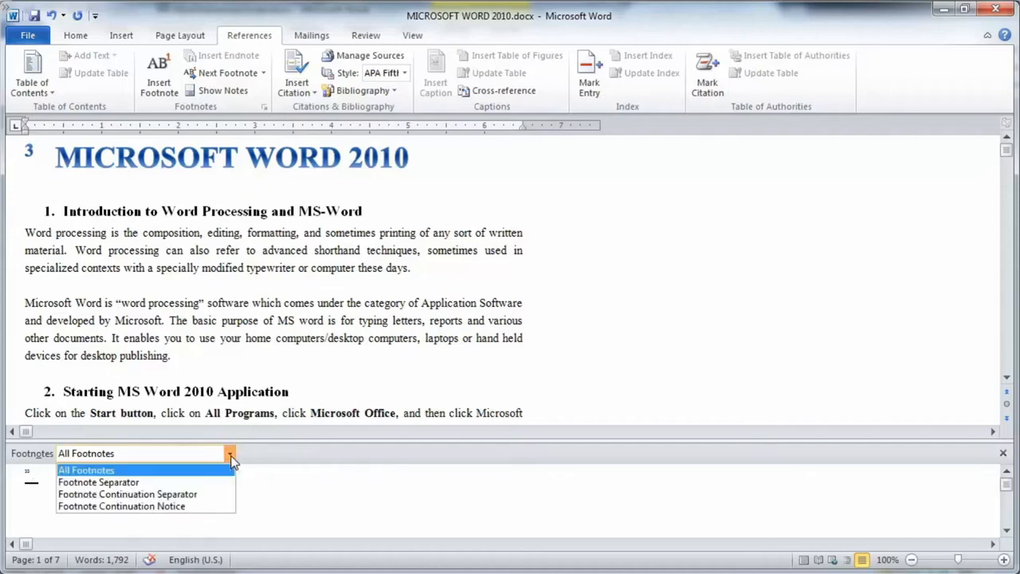
{"action": "left_click", "coordinate": [152, 483]}
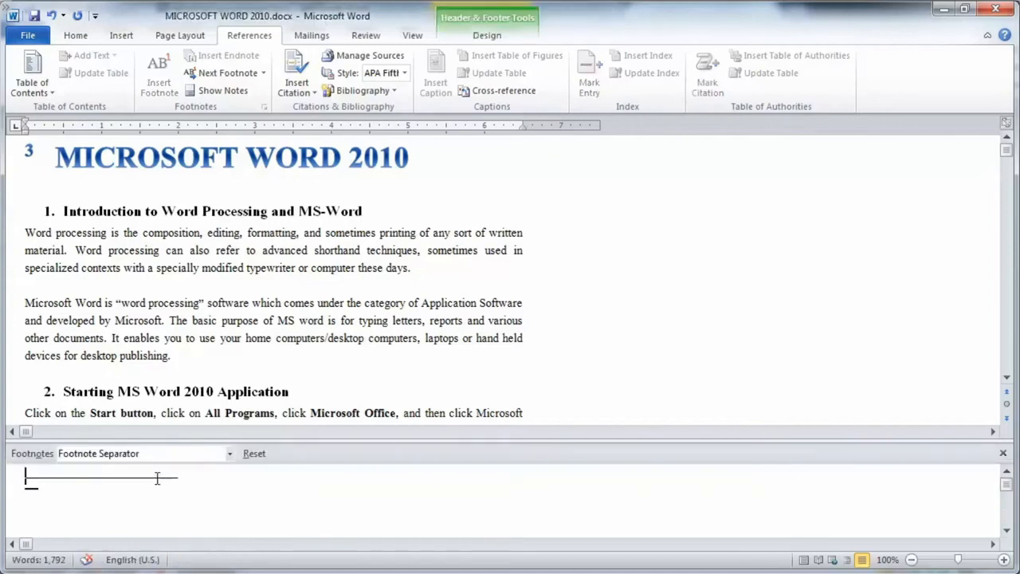
Delete the line of the footnote continuation separator and reset the separator to its default
{"action": "left_click", "coordinate": [229, 453]}
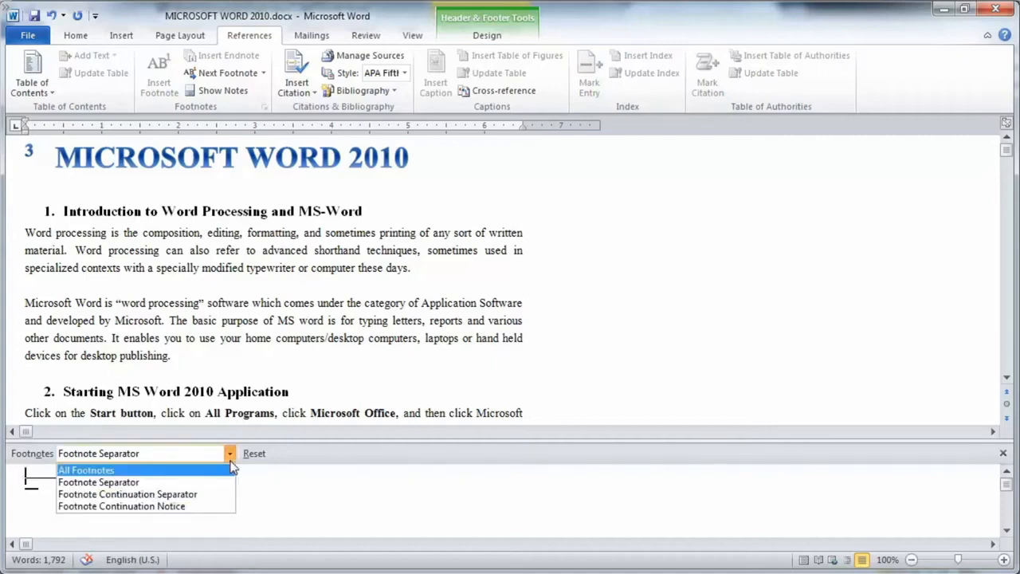
{"action": "left_click", "coordinate": [196, 494]}
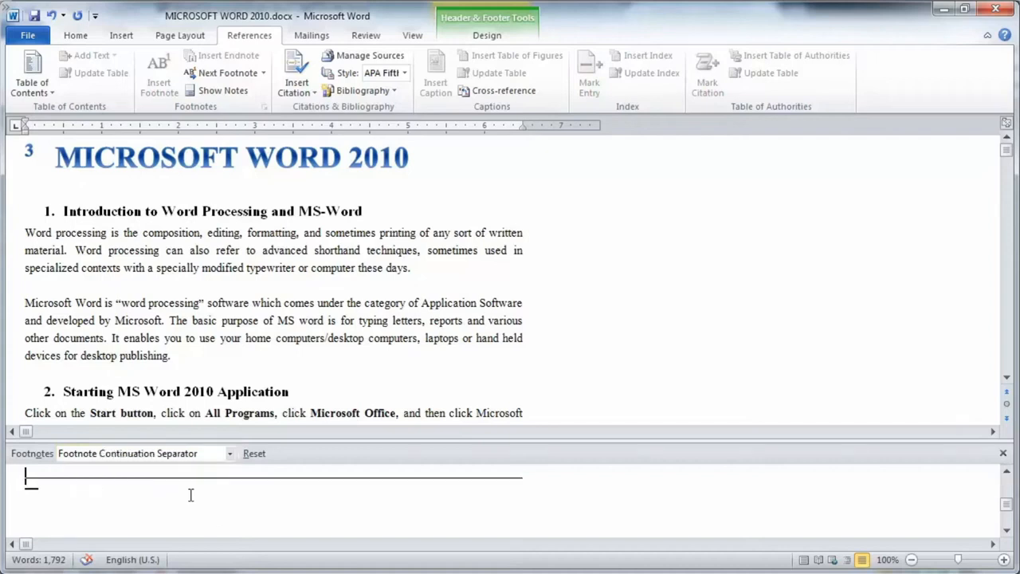
{"action": "double_click", "coordinate": [234, 477]}
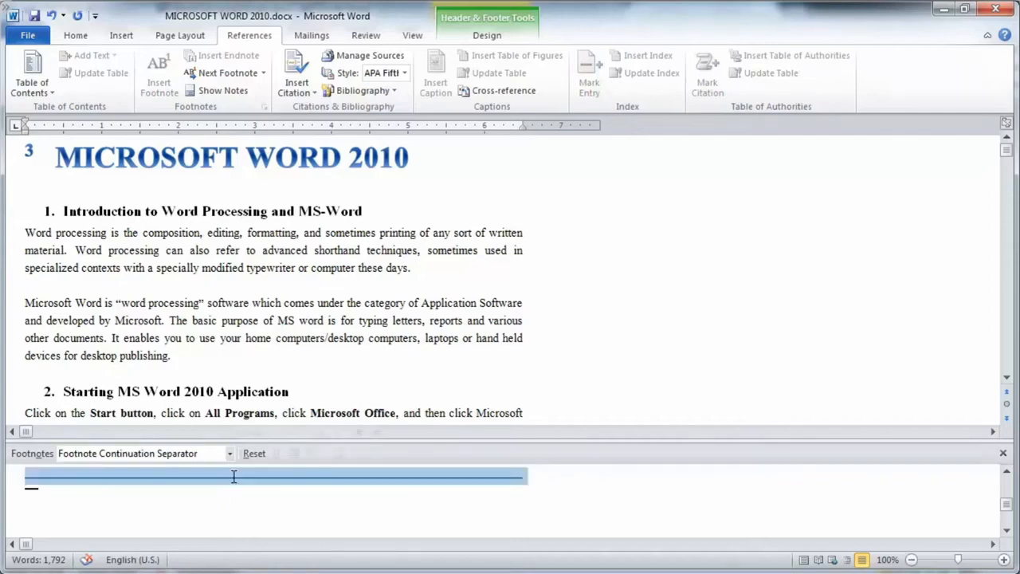
{"action": "key", "text": "Delete"}
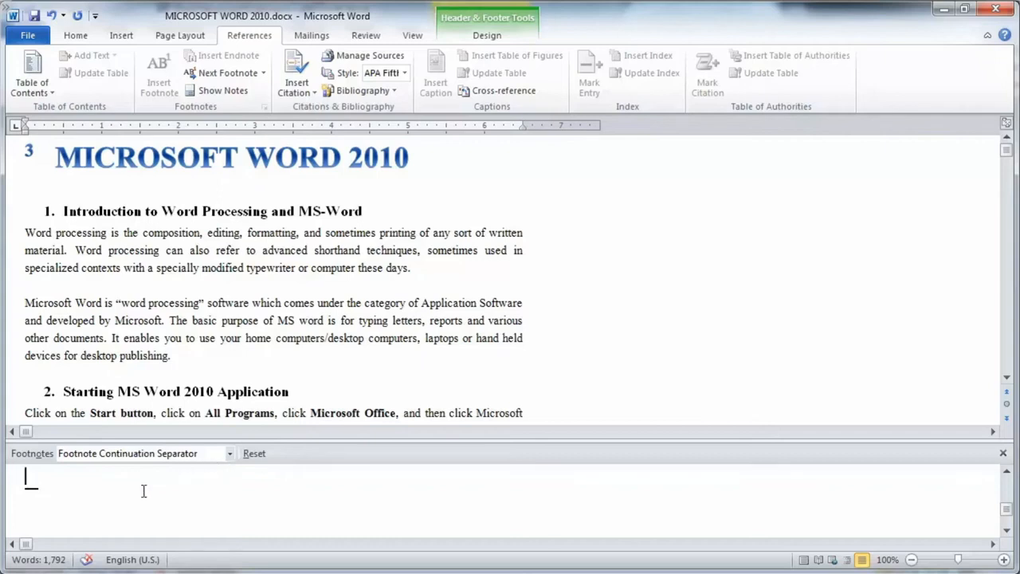
{"action": "left_click", "coordinate": [253, 453]}
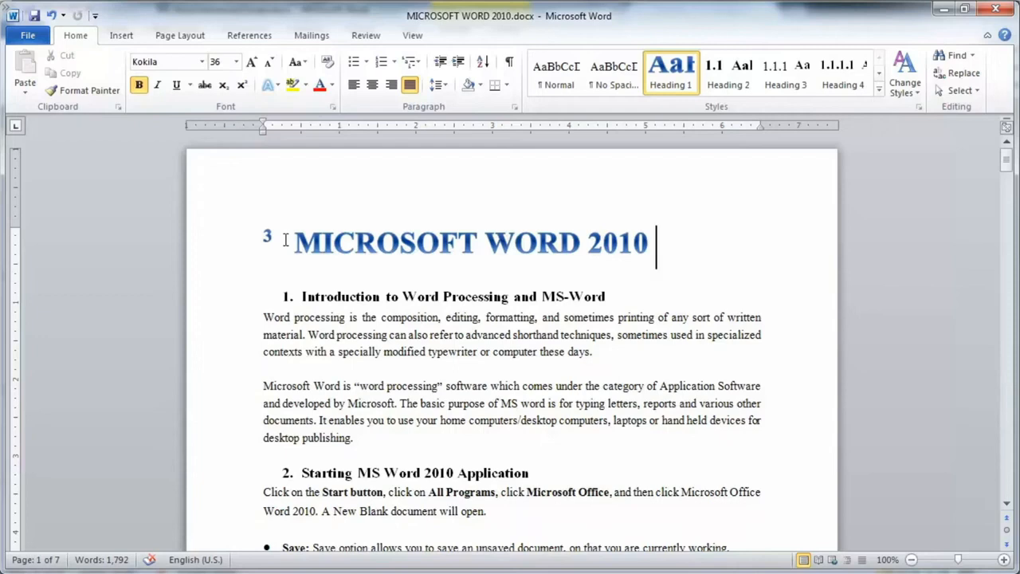
Check the footnote at the end of page 1 and delete its reference mark before the MICROSOFT WORD 2010 heading
{"action": "left_click", "coordinate": [285, 240]}
{"action": "left_click", "coordinate": [684, 243]}
{"action": "scroll", "coordinate": [303, 190], "scroll_direction": "down", "scroll_amount": 8}
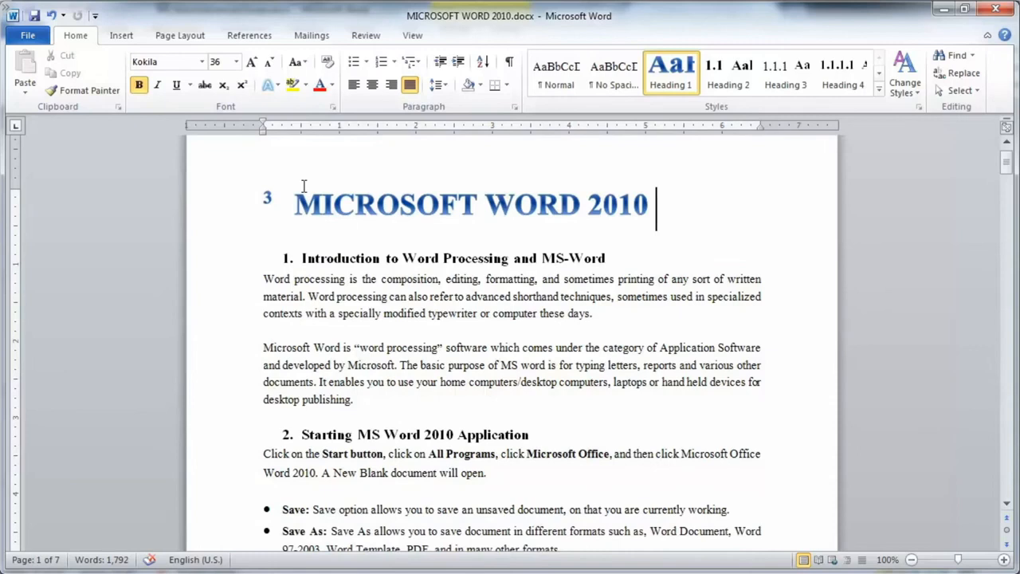
{"action": "scroll", "coordinate": [306, 183], "scroll_direction": "down", "scroll_amount": 3}
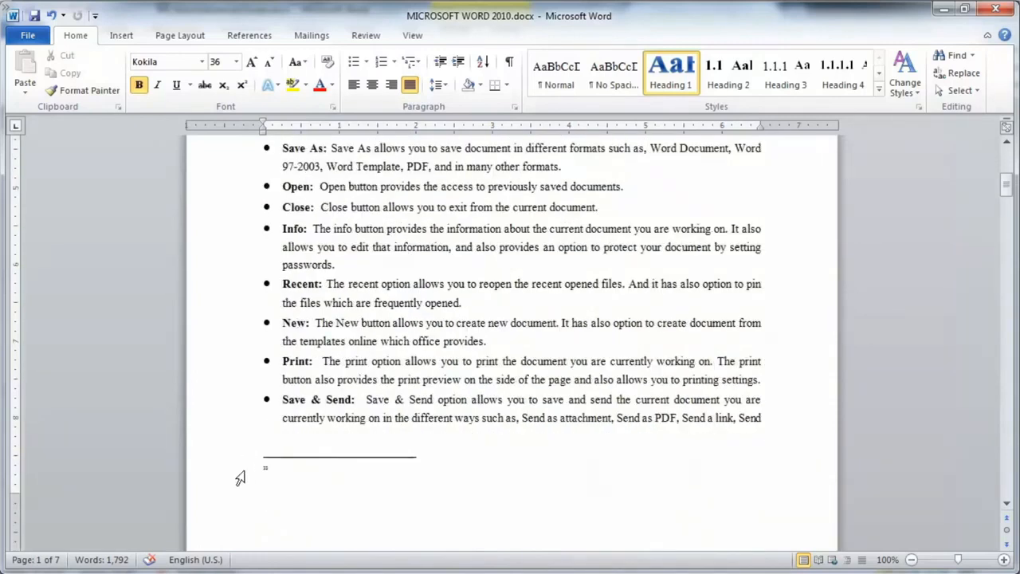
{"action": "left_click", "coordinate": [279, 470]}
{"action": "scroll", "coordinate": [281, 468], "scroll_direction": "up", "scroll_amount": 10}
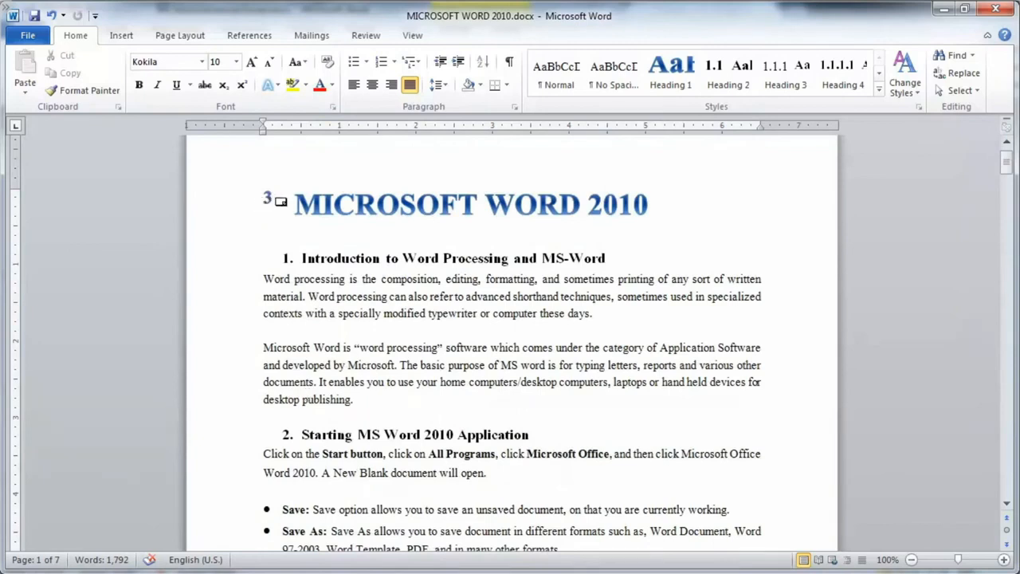
{"action": "left_click_drag", "start_coordinate": [281, 199], "coordinate": [261, 199]}
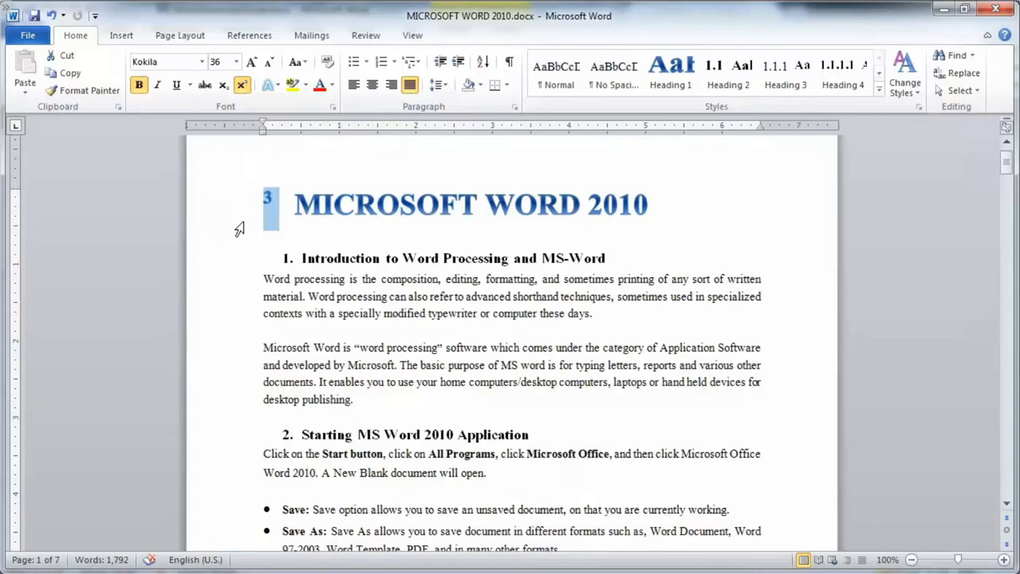
{"action": "key", "text": "Delete"}
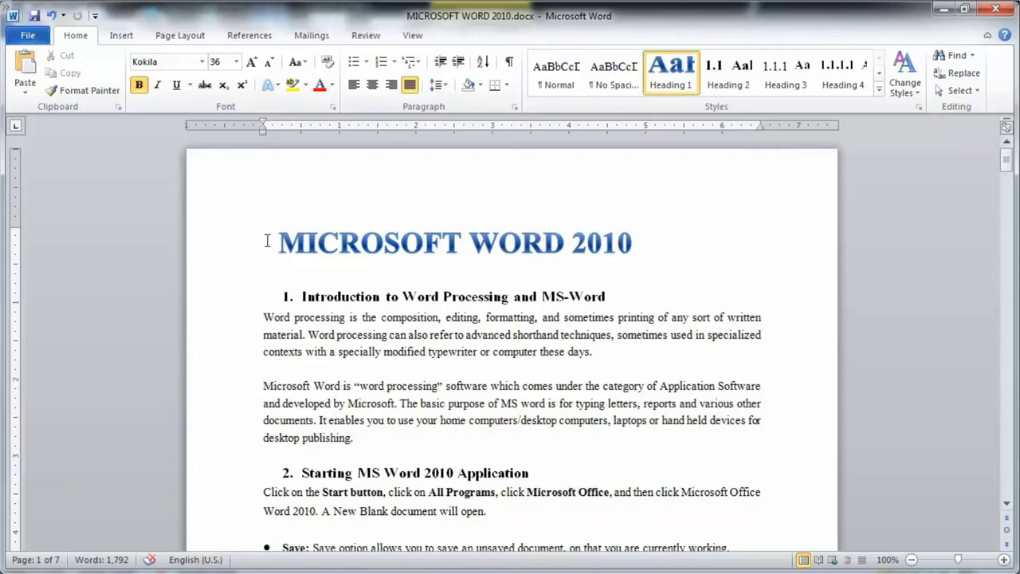
Review the citation styles available for the document
{"action": "left_click", "coordinate": [260, 36]}
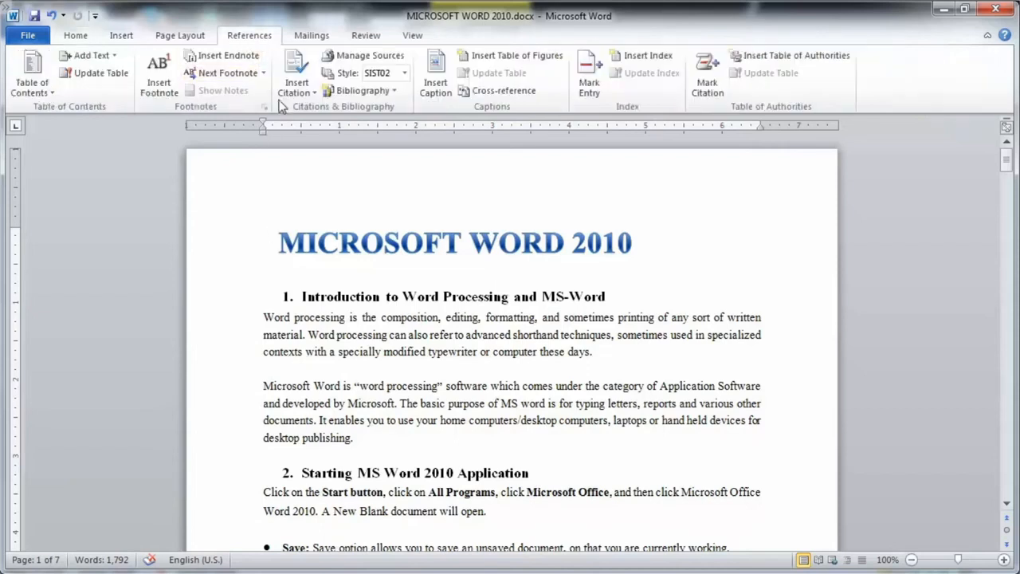
{"action": "left_click", "coordinate": [405, 72]}
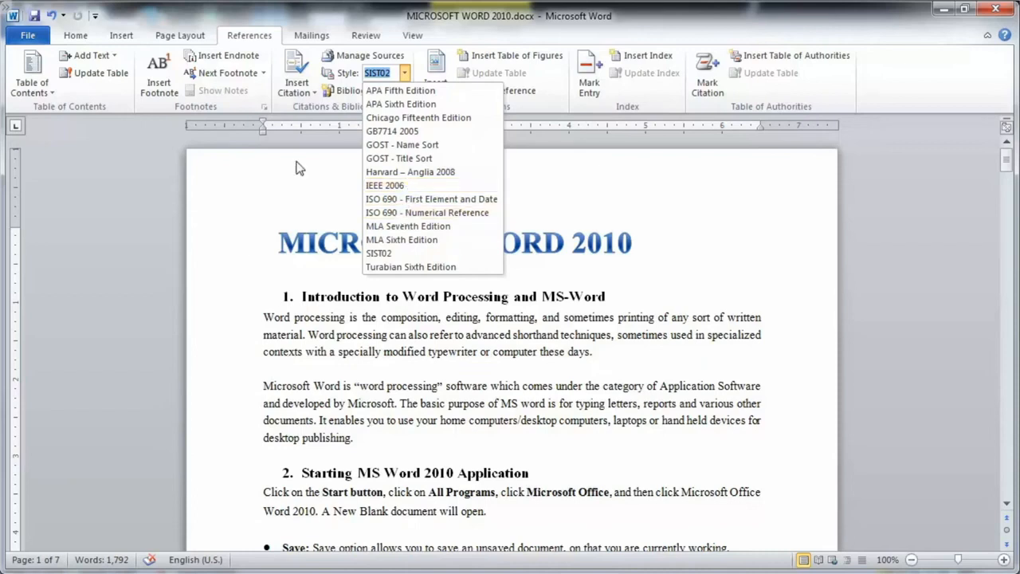
{"action": "left_click", "coordinate": [405, 74]}
Start a new citation source of type Book at the end of the paragraph ending in "desktop publishing."
{"action": "left_click", "coordinate": [388, 446]}
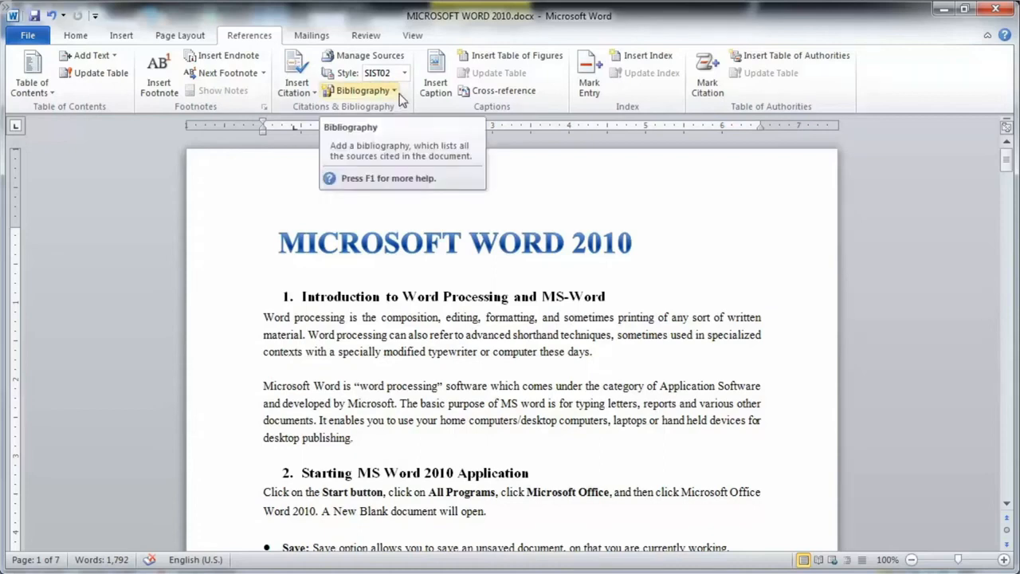
{"action": "left_click", "coordinate": [297, 88]}
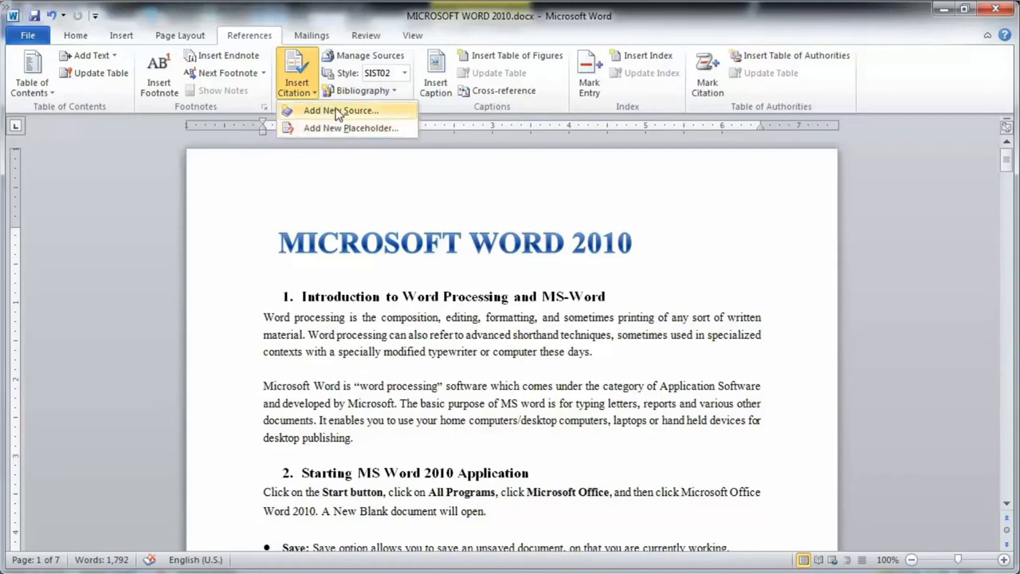
{"action": "left_click", "coordinate": [338, 111]}
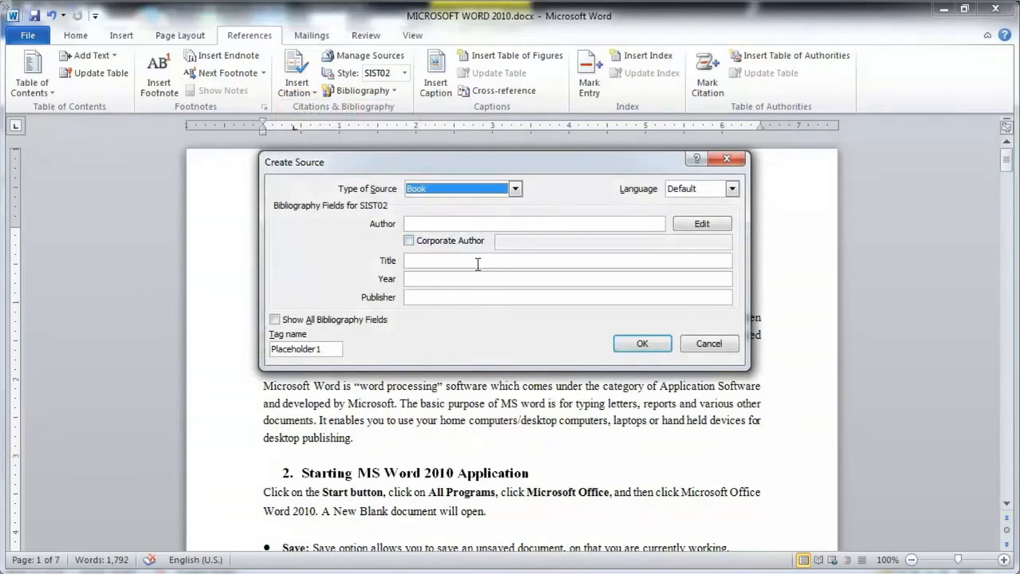
{"action": "left_click", "coordinate": [516, 189]}
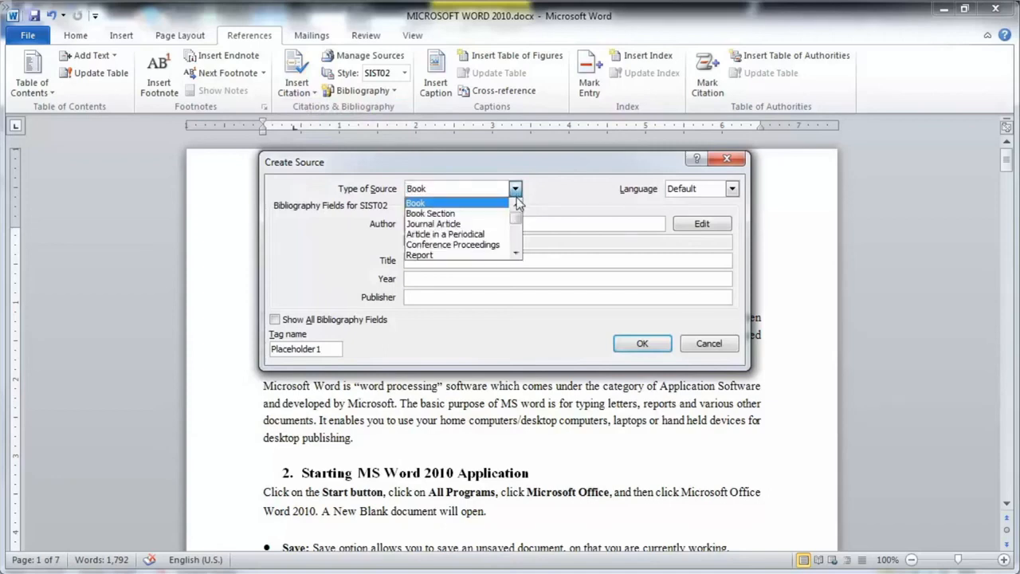
{"action": "mouse_move", "coordinate": [518, 219]}
{"action": "left_mouse_down"}
{"action": "mouse_move", "coordinate": [517, 244]}
{"action": "mouse_move", "coordinate": [519, 218]}
{"action": "left_mouse_up"}
{"action": "left_click", "coordinate": [474, 204]}
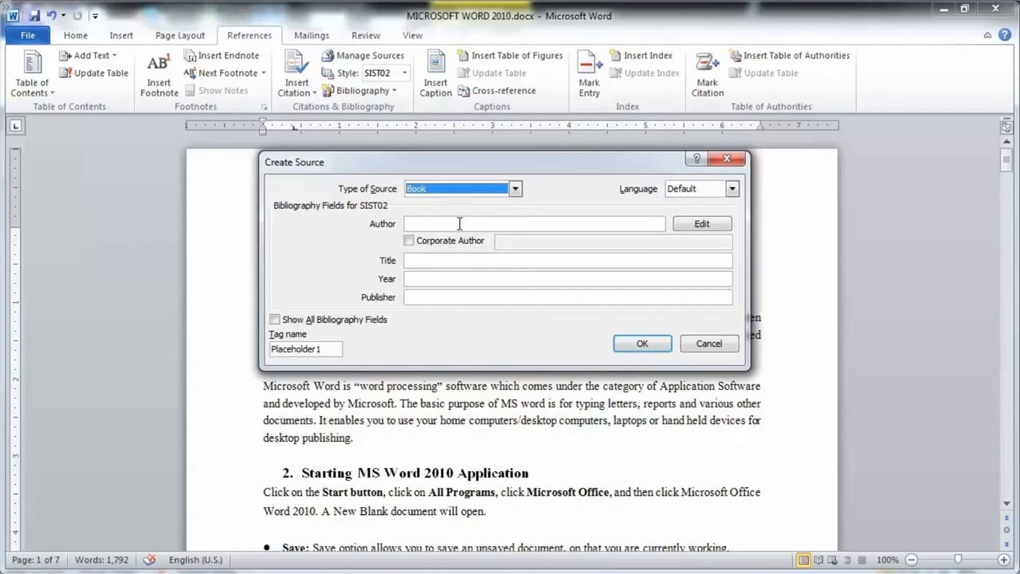
Show all bibliography fields for the new Book source and look through them
{"action": "left_click", "coordinate": [460, 224]}
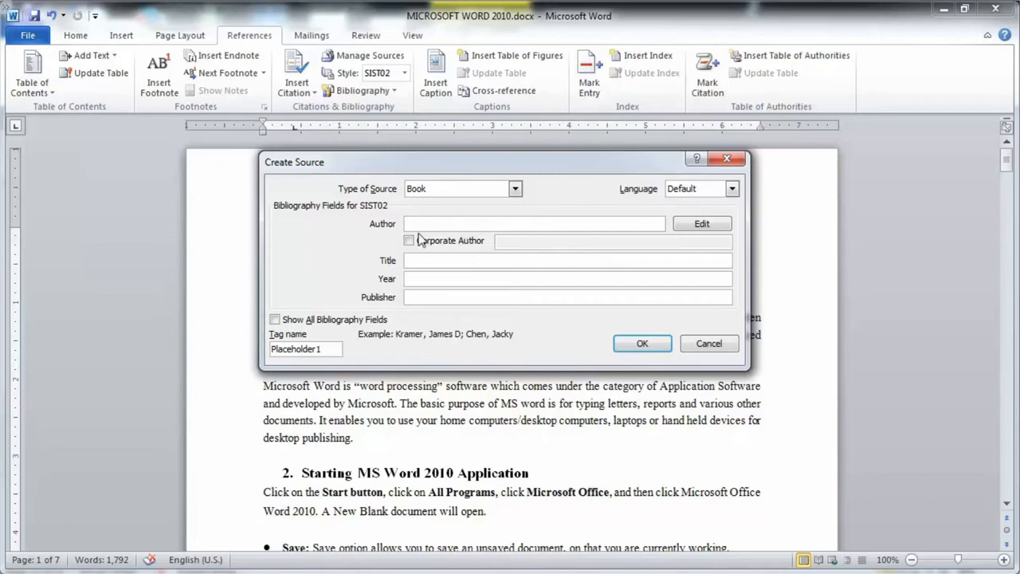
{"action": "left_click", "coordinate": [276, 320]}
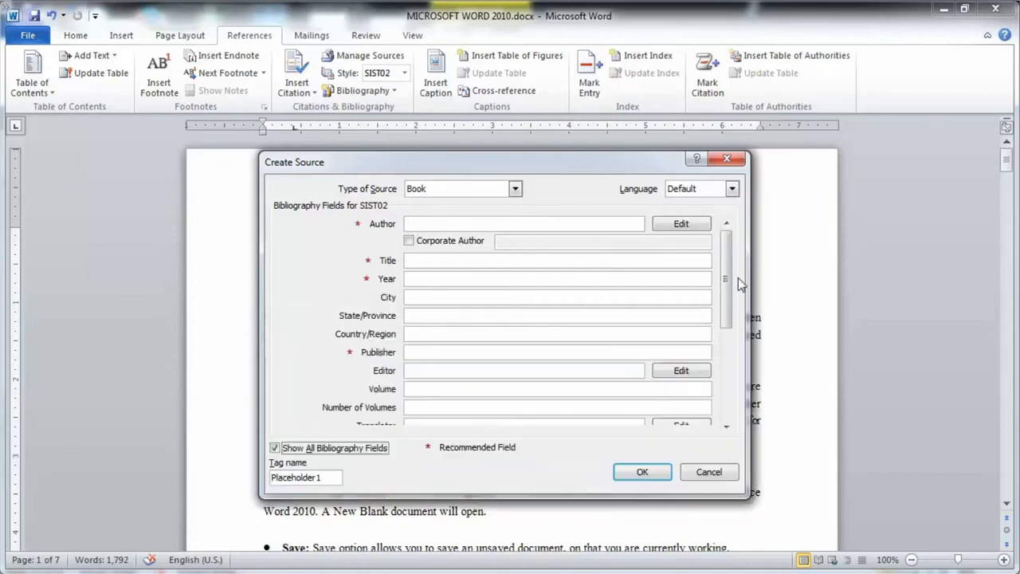
{"action": "left_click_drag", "start_coordinate": [719, 363], "coordinate": [740, 257]}
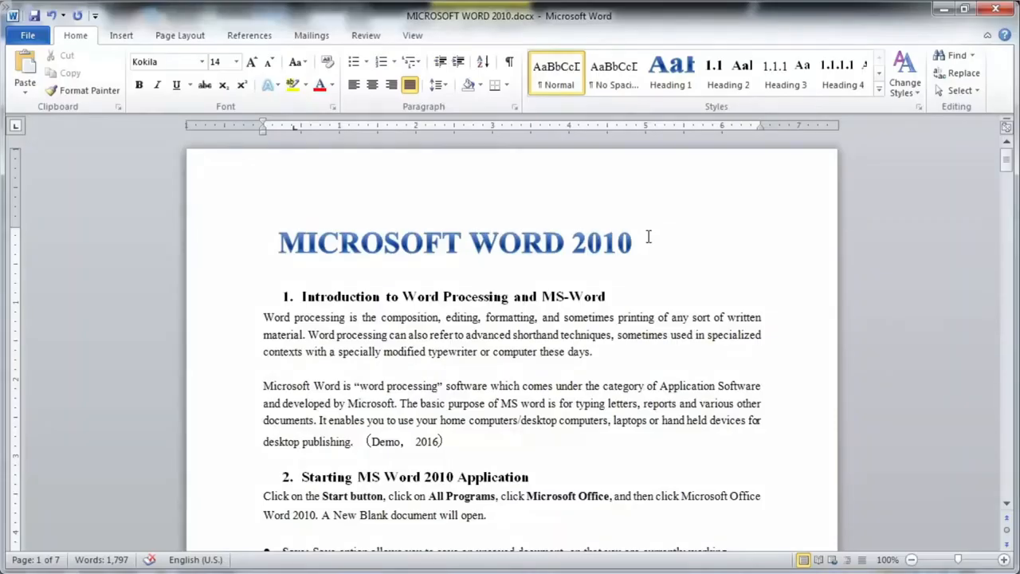
Open the Source Manager and select the Demo (2016) source in the Current List
{"action": "left_click", "coordinate": [649, 236]}
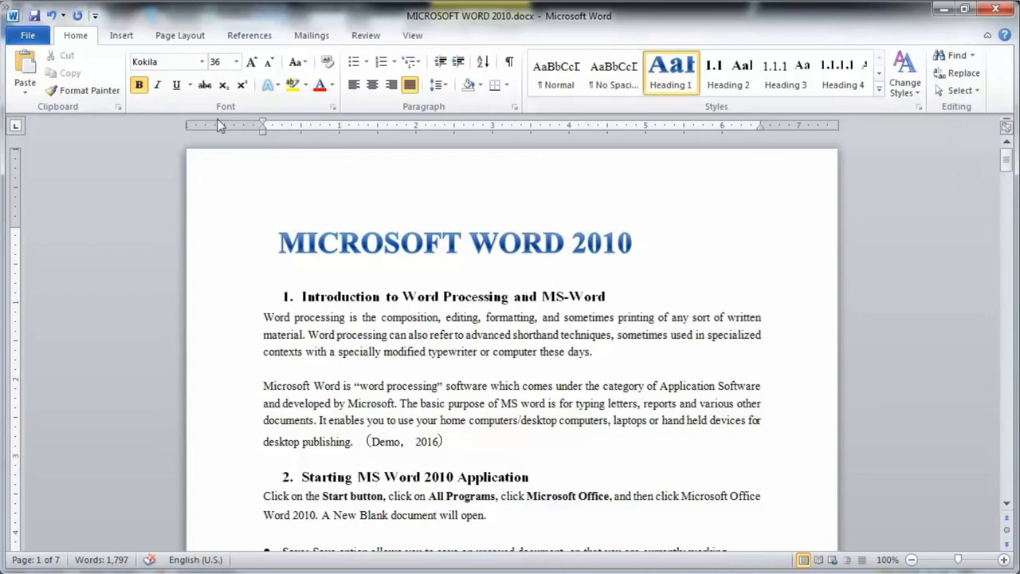
{"action": "left_click", "coordinate": [263, 40]}
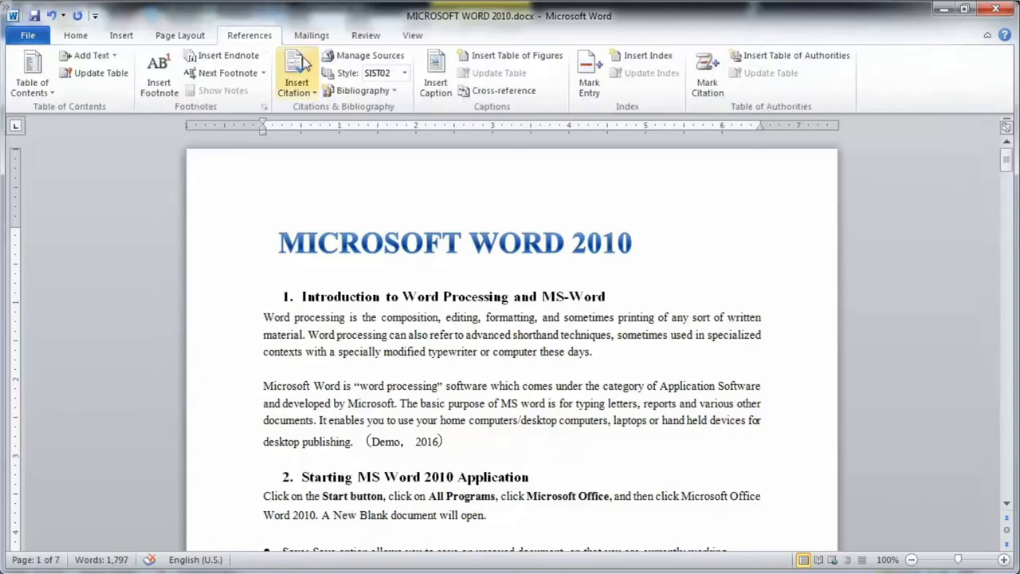
{"action": "left_click", "coordinate": [371, 58]}
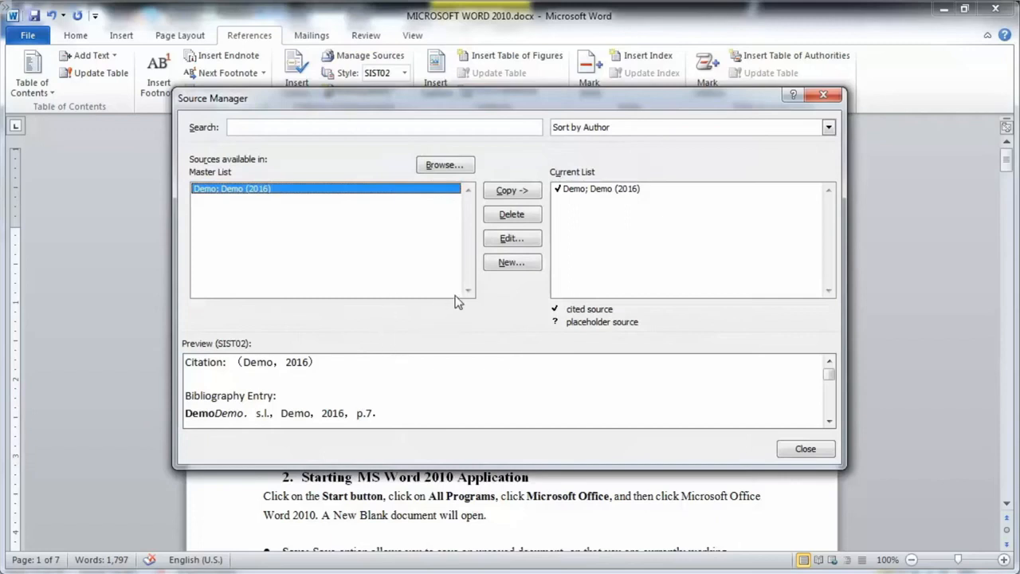
{"action": "left_click", "coordinate": [612, 190]}
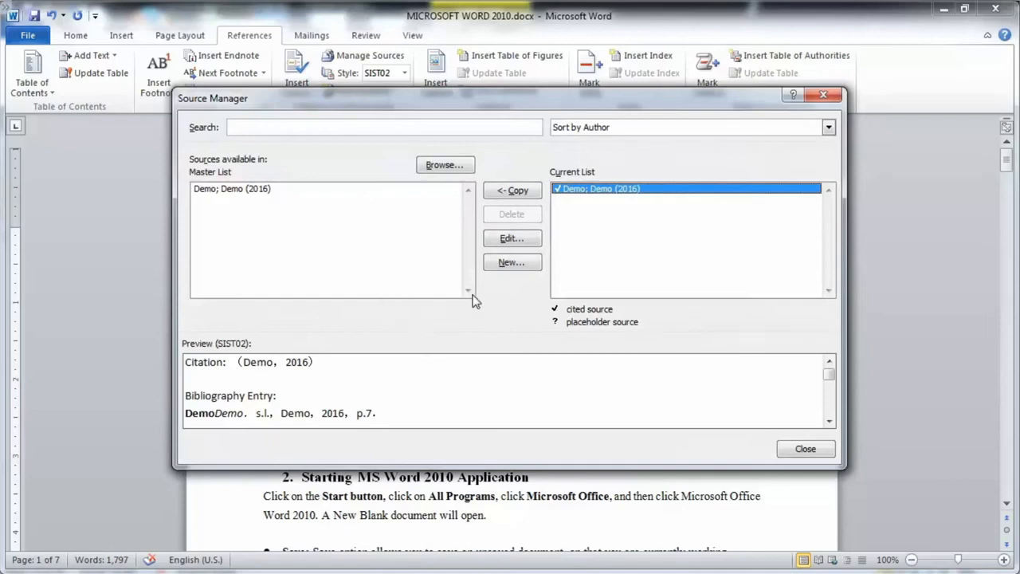
Sort the sources in the Source Manager by tag and search them for "demo"
{"action": "left_click", "coordinate": [695, 130]}
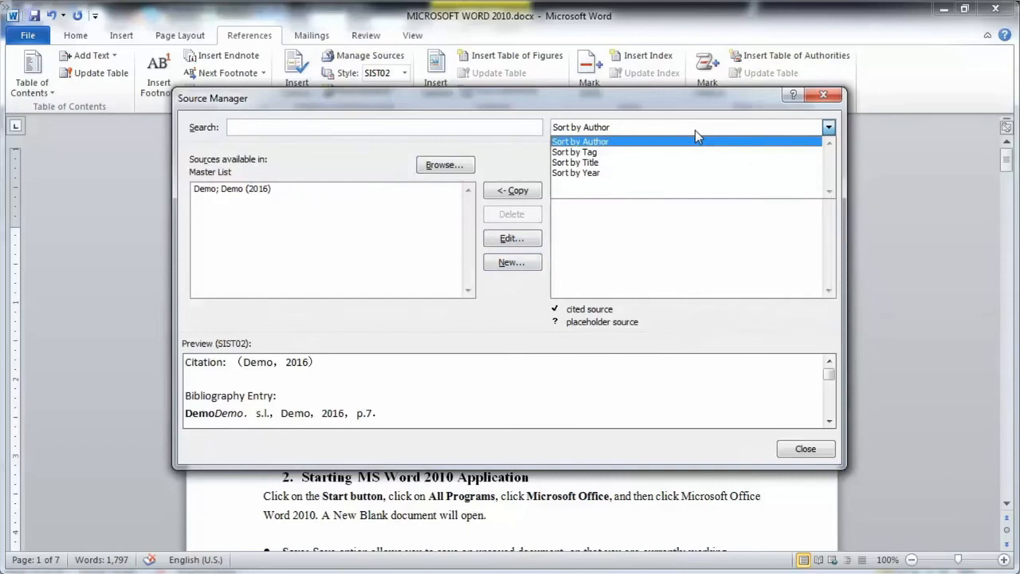
{"action": "left_click", "coordinate": [654, 152]}
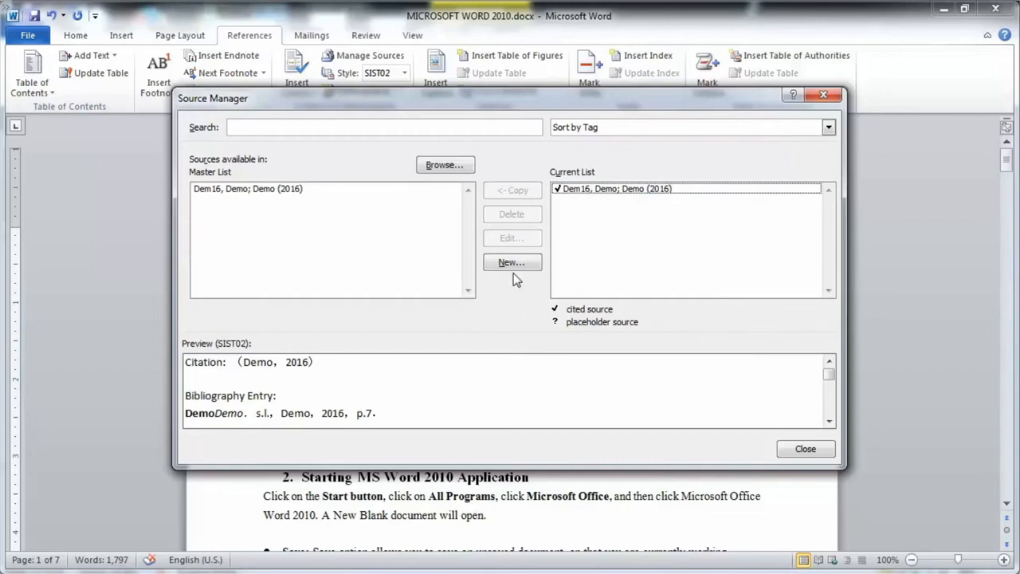
{"action": "left_click", "coordinate": [381, 127]}
{"action": "type", "text": "d"}
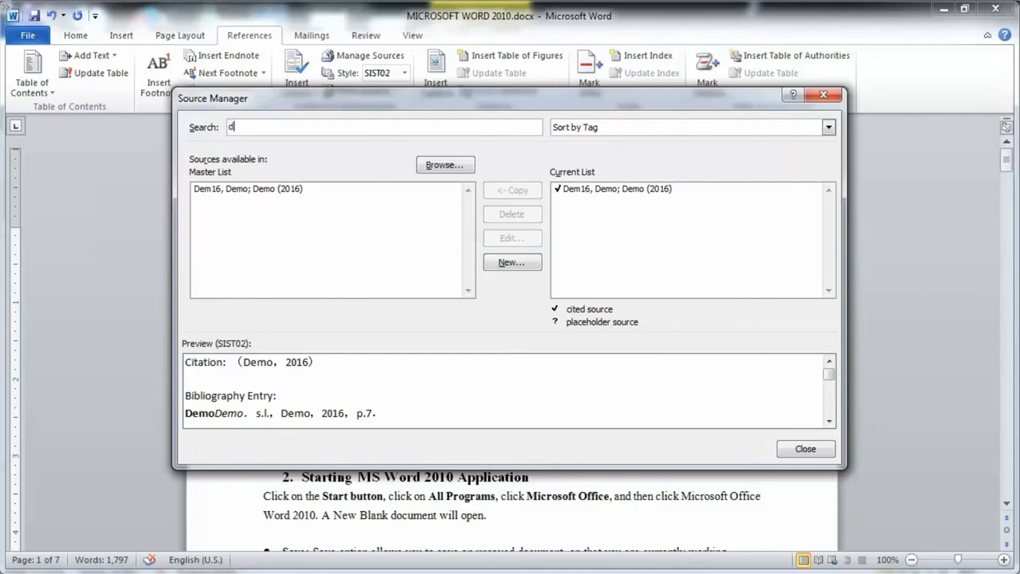
{"action": "type", "text": "emo"}
Look at the XML source list files available for browsing without opening one
{"action": "left_click", "coordinate": [426, 163]}
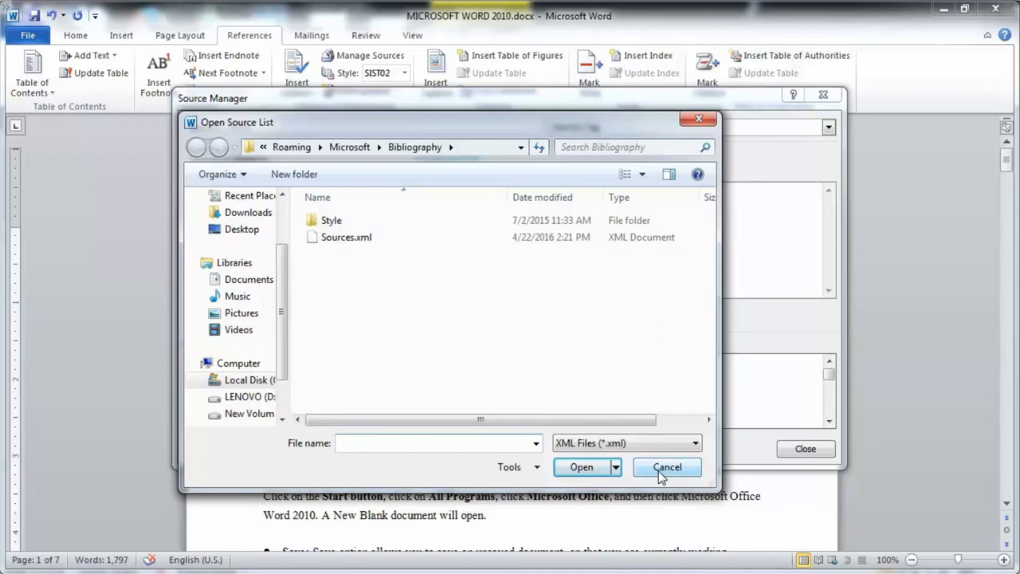
{"action": "left_click", "coordinate": [662, 473]}
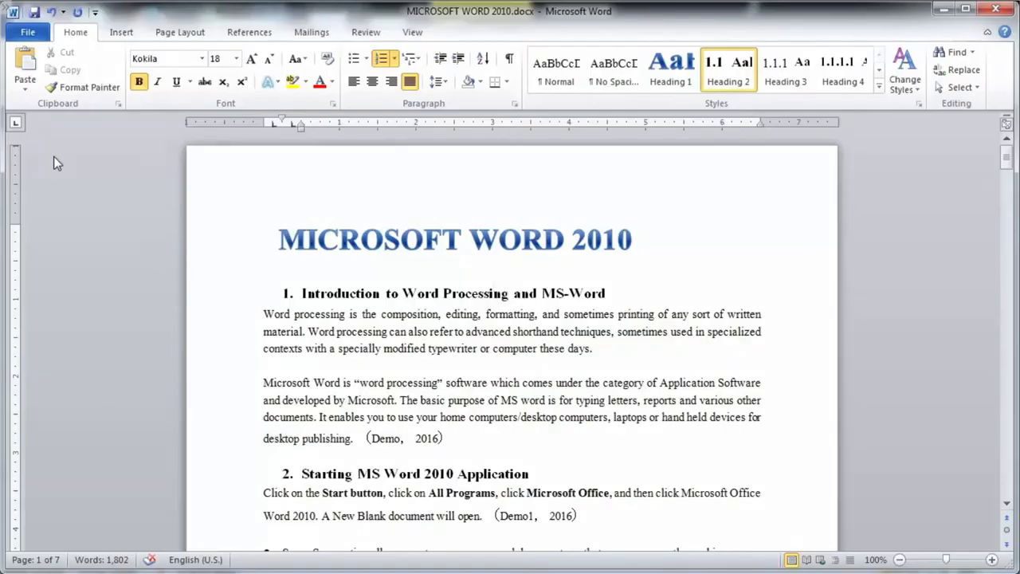
Edit the Demo (2016) source in the Source Manager's Current List and set its source type to Report
{"action": "left_click", "coordinate": [275, 238]}
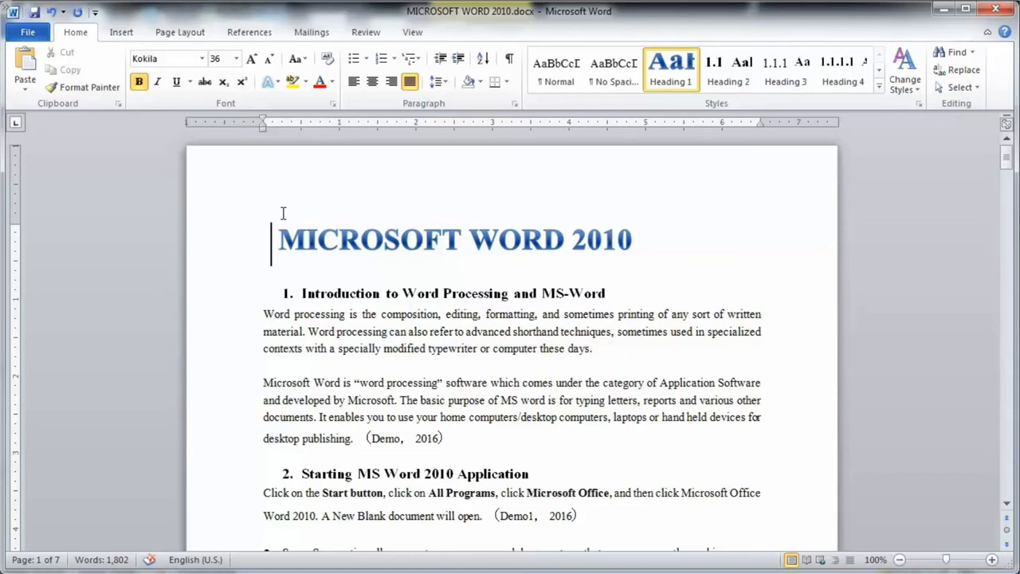
{"action": "left_click", "coordinate": [258, 37]}
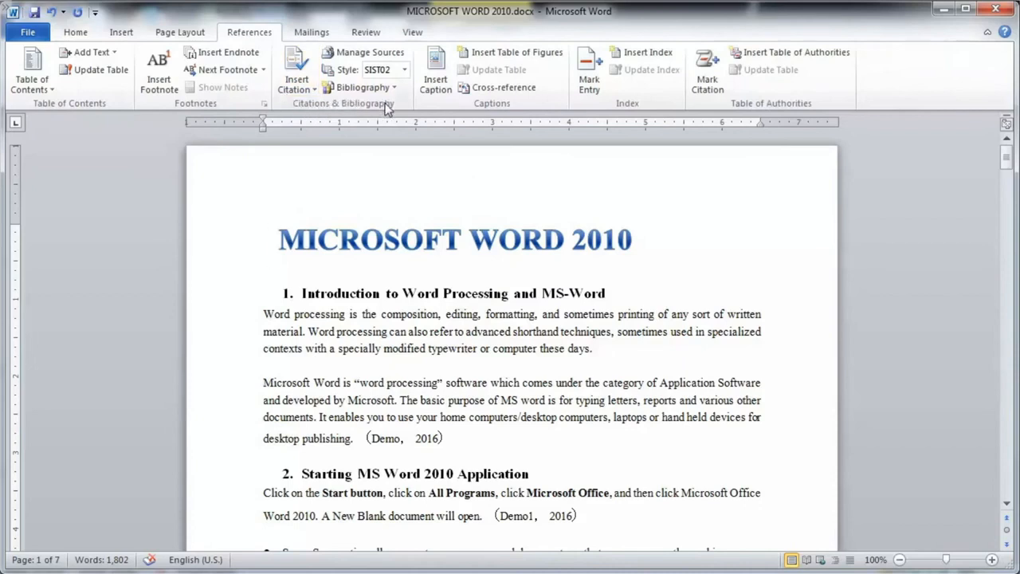
{"action": "left_click", "coordinate": [370, 56]}
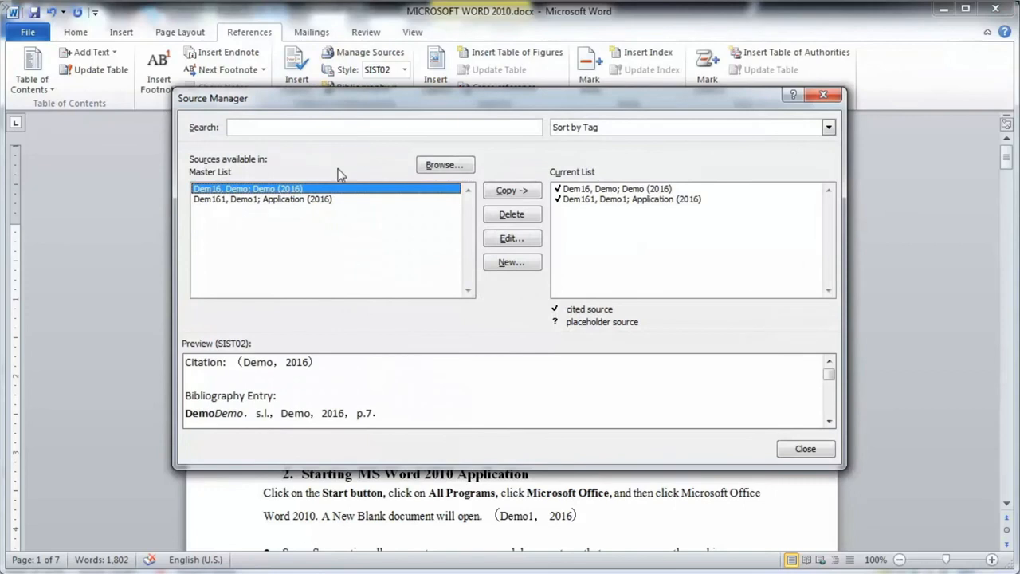
{"action": "left_click", "coordinate": [580, 189]}
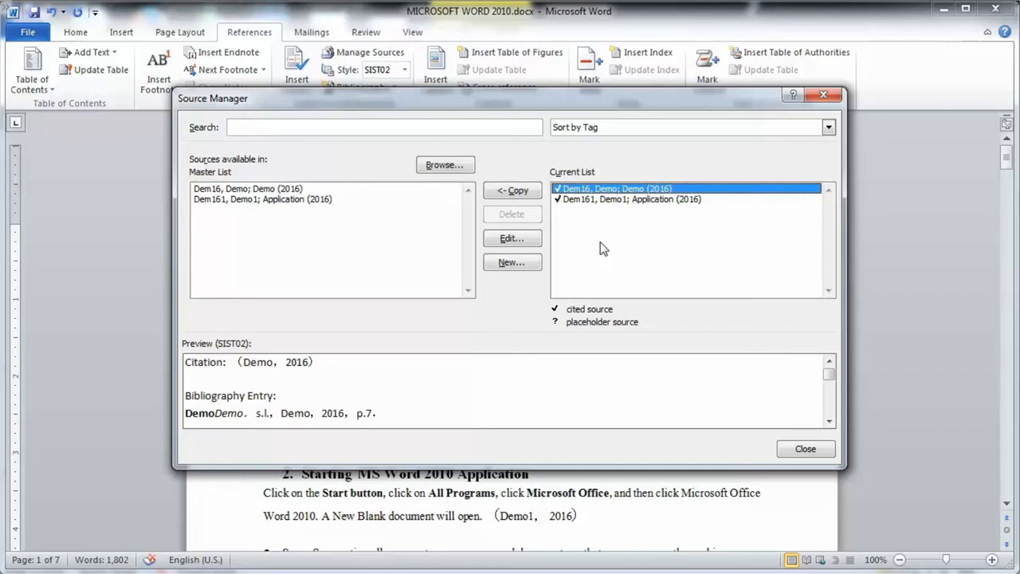
{"action": "left_click", "coordinate": [526, 237]}
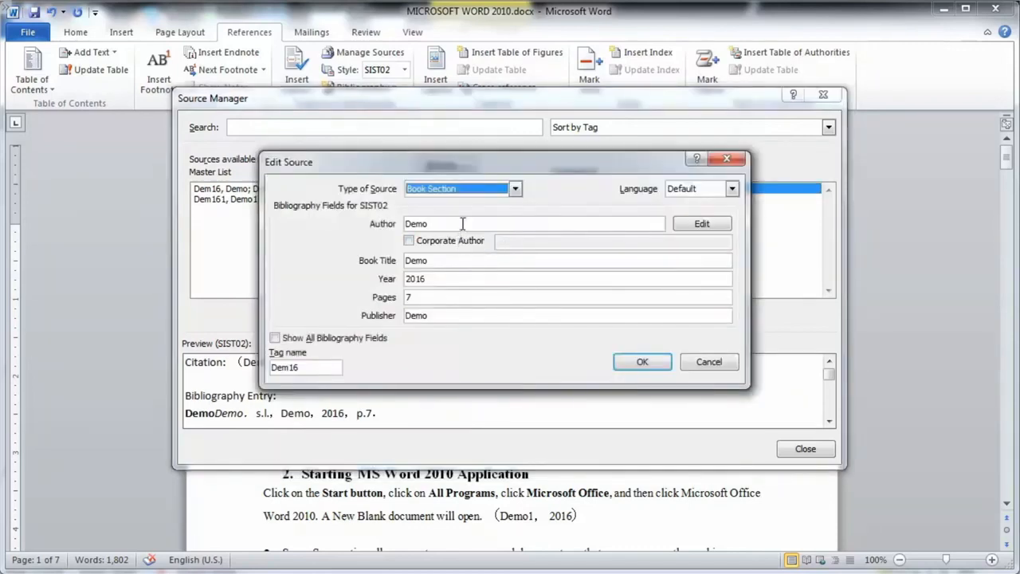
{"action": "left_click", "coordinate": [515, 189]}
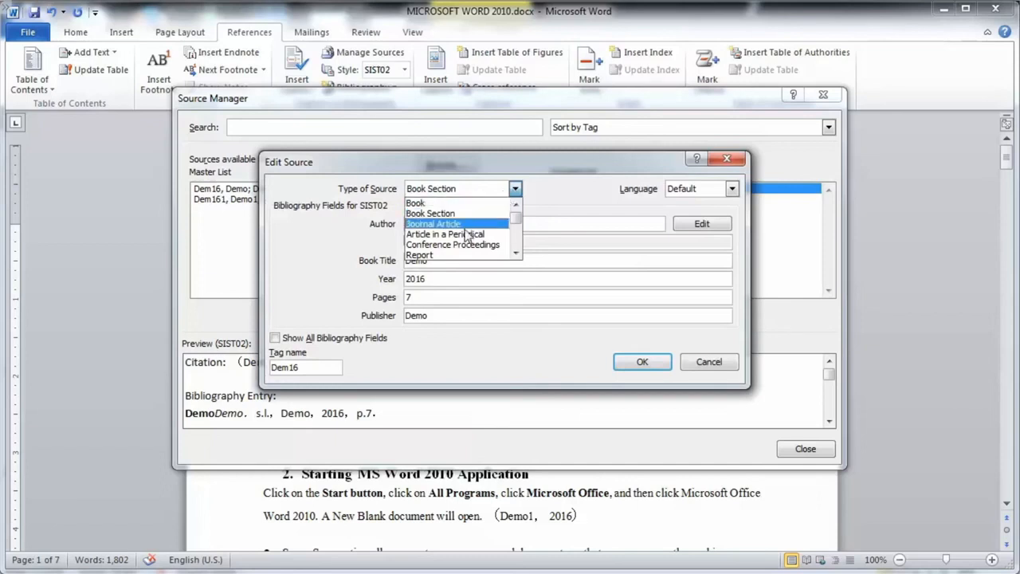
{"action": "left_click", "coordinate": [449, 256]}
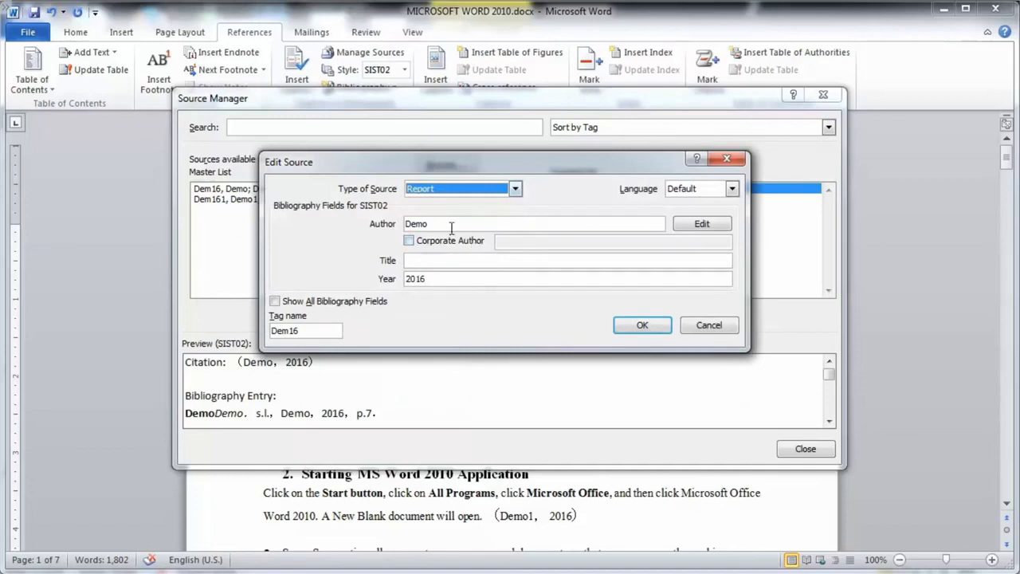
Accept the source's existing author entry in the name editor and show all of its bibliography fields
{"action": "left_click", "coordinate": [698, 224]}
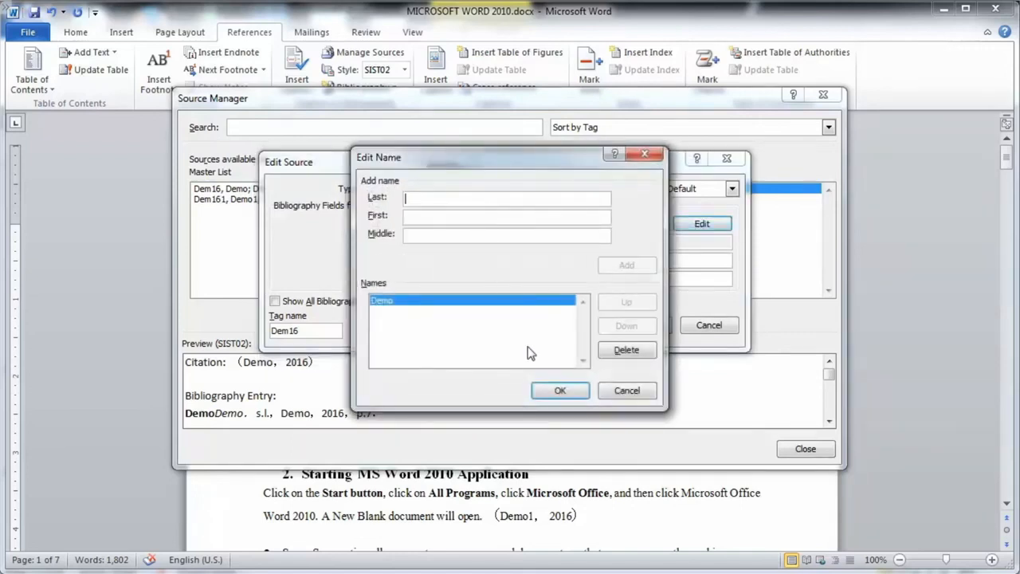
{"action": "left_click", "coordinate": [562, 390]}
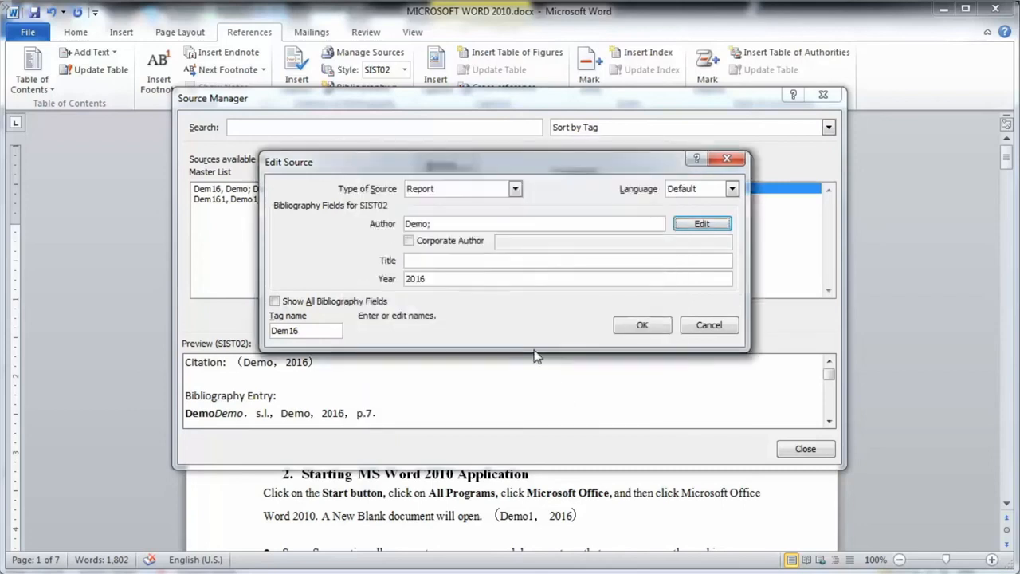
{"action": "left_click", "coordinate": [274, 304]}
{"action": "left_click", "coordinate": [274, 303]}
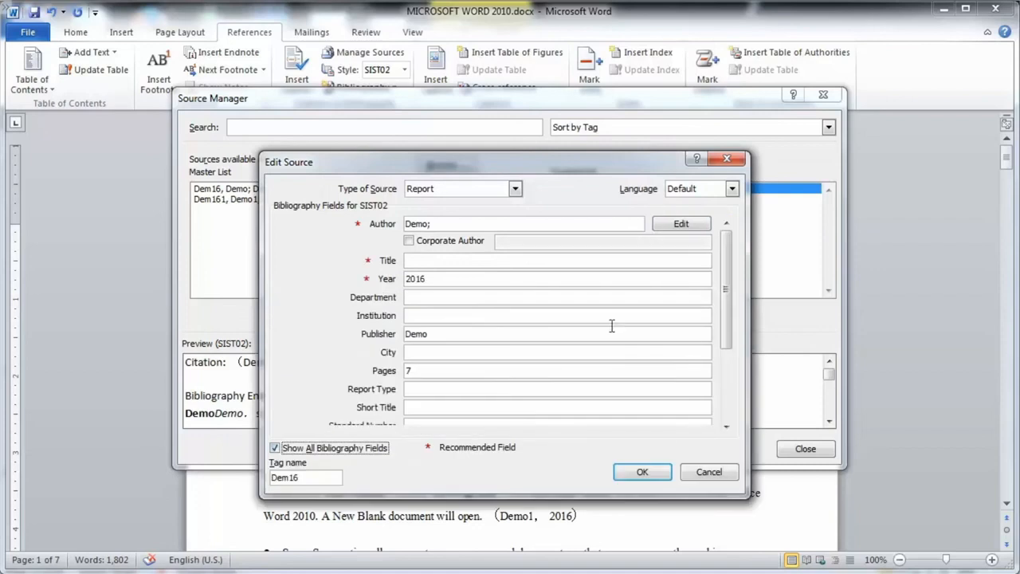
{"action": "left_click_drag", "start_coordinate": [726, 316], "coordinate": [731, 369]}
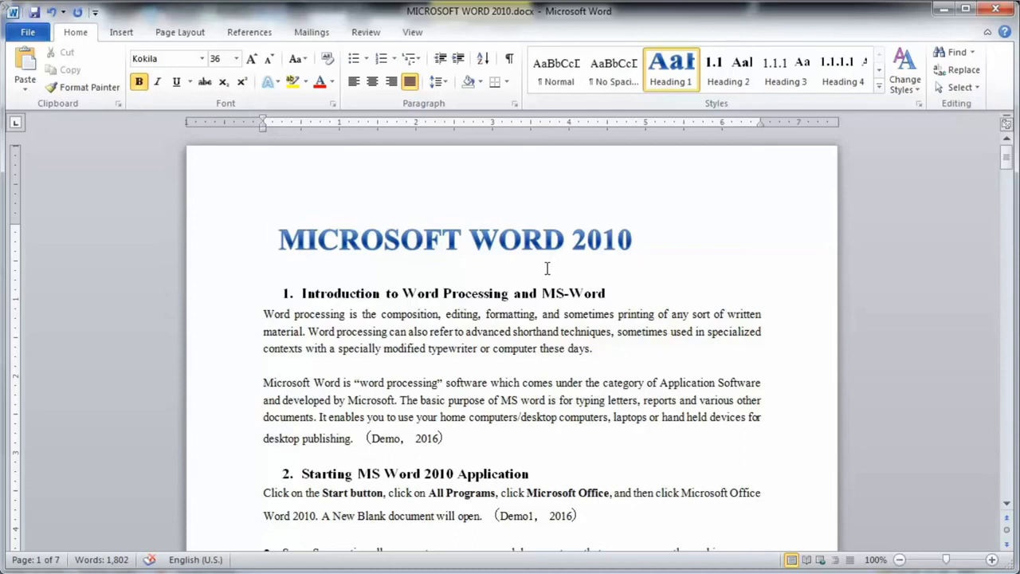
Insert the built-in Bibliography at the end of the Save & Send bullet, after "other options."
{"action": "scroll", "coordinate": [547, 268], "scroll_direction": "down", "scroll_amount": 2}
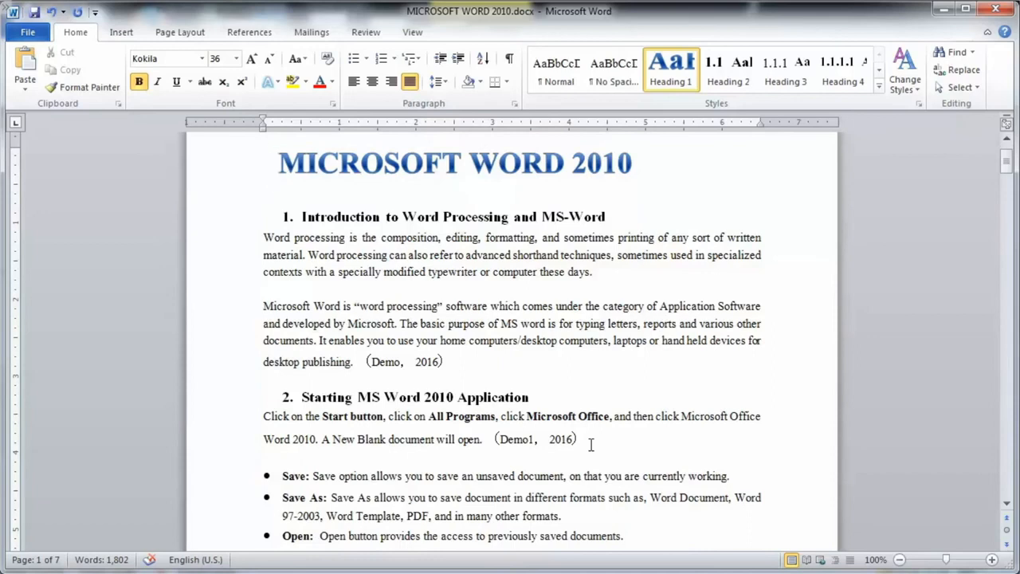
{"action": "scroll", "coordinate": [590, 398], "scroll_direction": "down", "scroll_amount": 2}
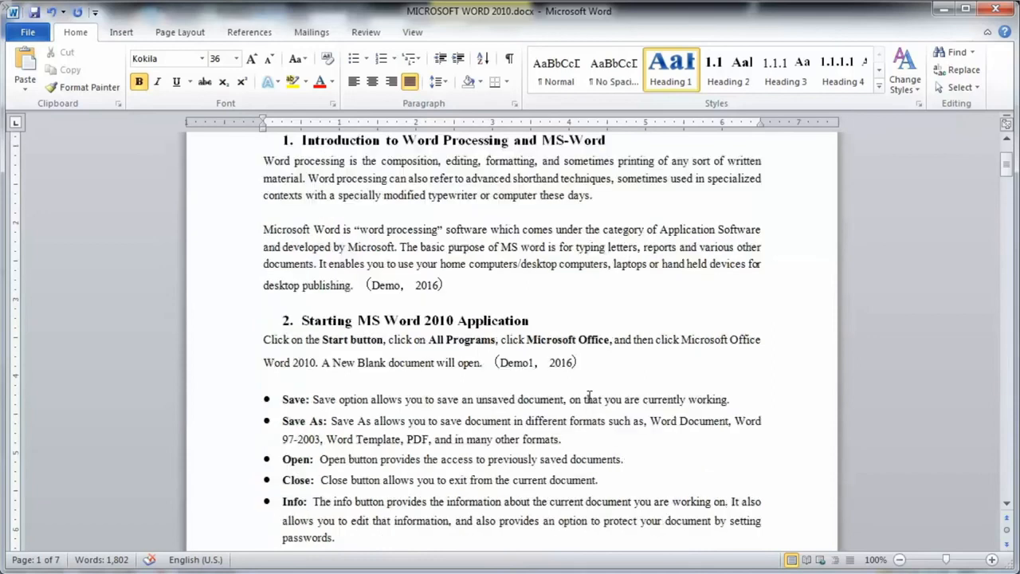
{"action": "scroll", "coordinate": [590, 399], "scroll_direction": "down", "scroll_amount": 4}
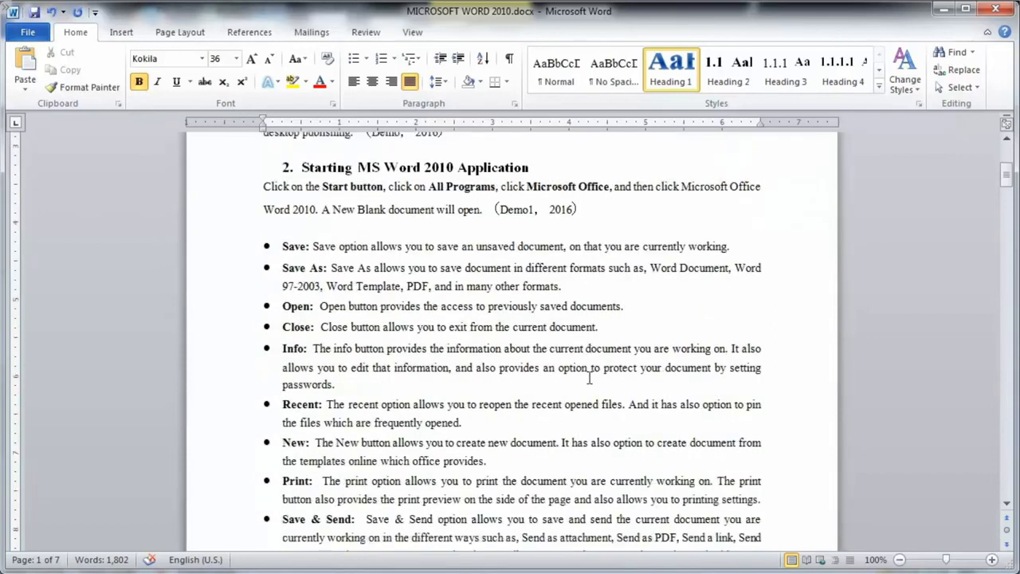
{"action": "scroll", "coordinate": [590, 380], "scroll_direction": "down", "scroll_amount": 4}
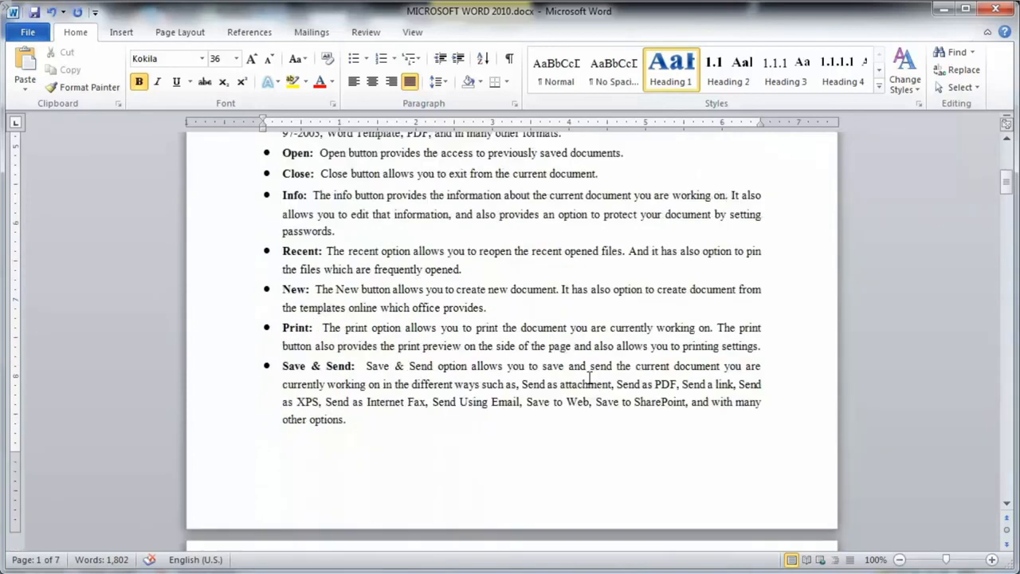
{"action": "left_click", "coordinate": [394, 421]}
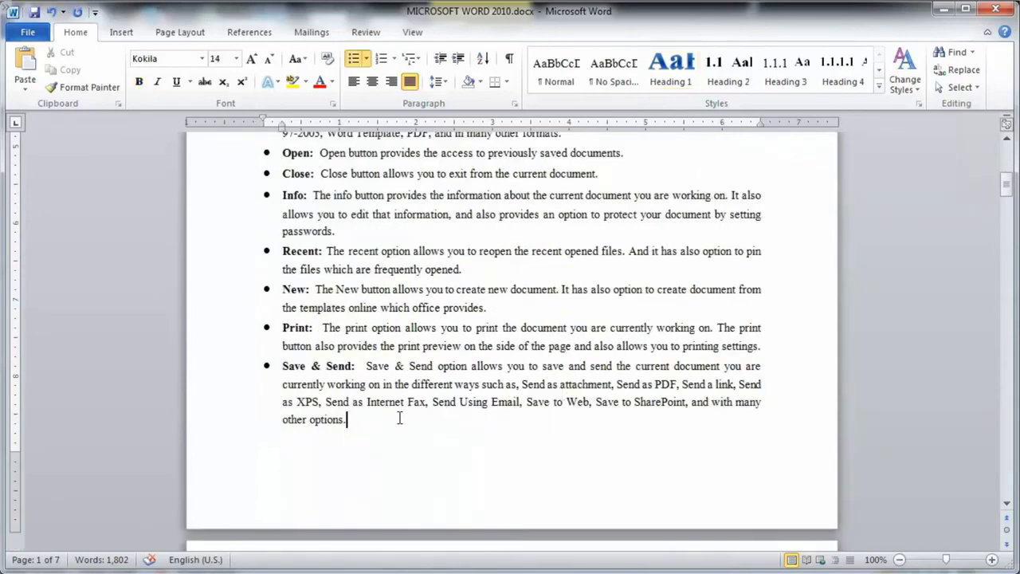
{"action": "left_click", "coordinate": [251, 31]}
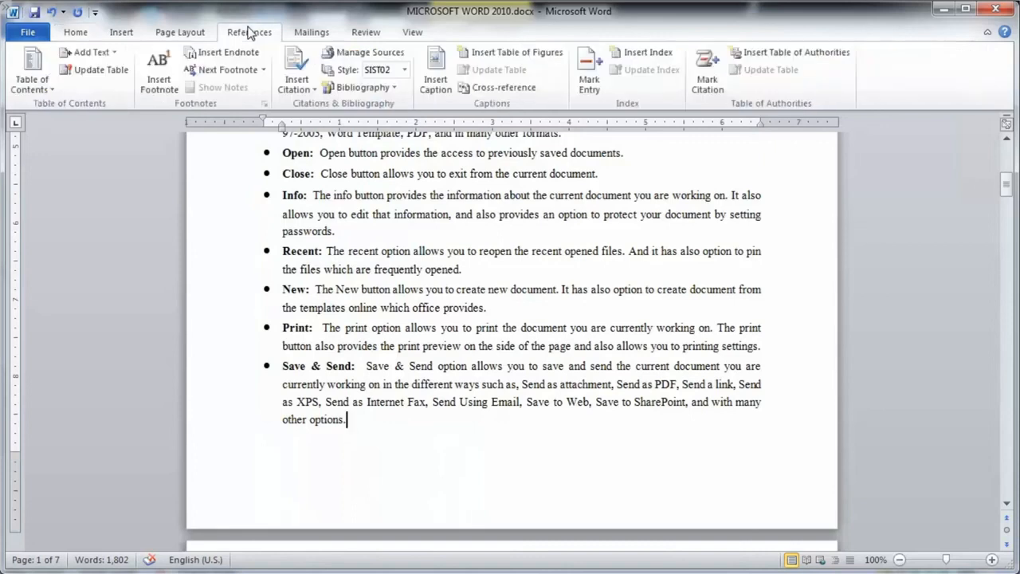
{"action": "left_click", "coordinate": [394, 87]}
{"action": "left_click", "coordinate": [394, 87]}
{"action": "left_click", "coordinate": [389, 88]}
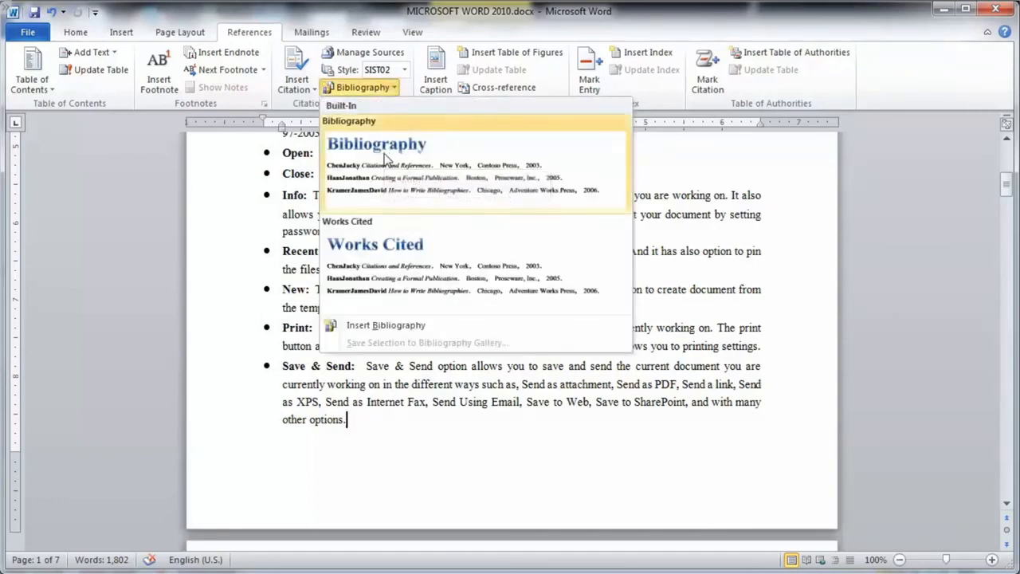
{"action": "left_click", "coordinate": [390, 159]}
{"action": "scroll", "coordinate": [368, 260], "scroll_direction": "down", "scroll_amount": 6}
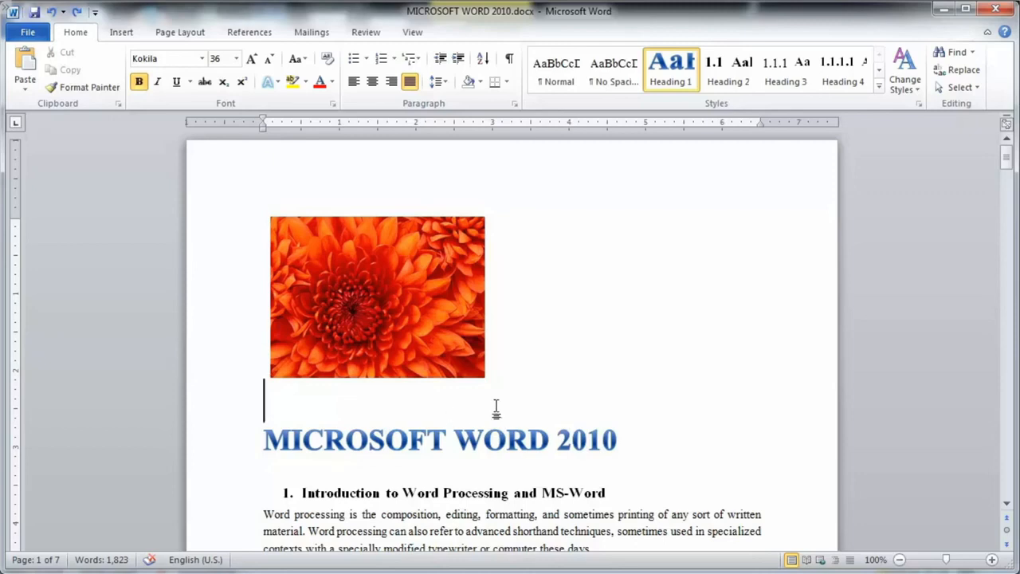
Insert the caption "Image 1" below the flower picture above the document title, using the Image label
{"action": "left_click", "coordinate": [368, 291]}
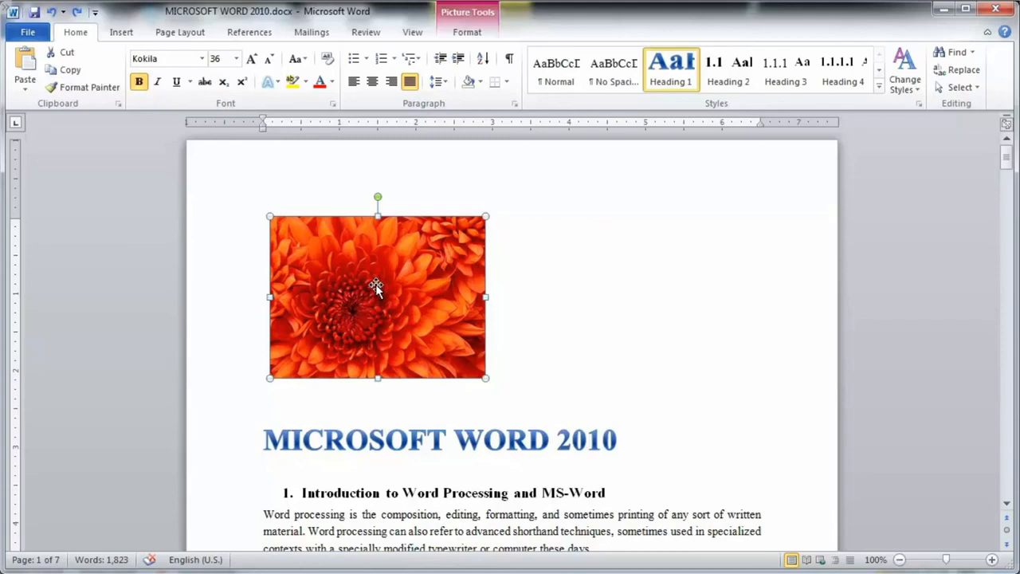
{"action": "left_click", "coordinate": [273, 36]}
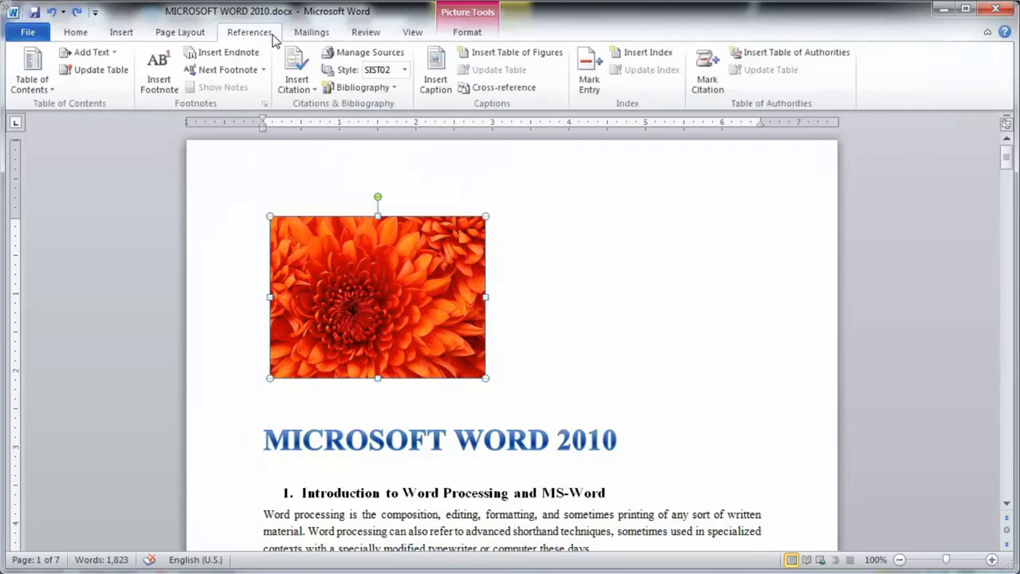
{"action": "left_click", "coordinate": [436, 83]}
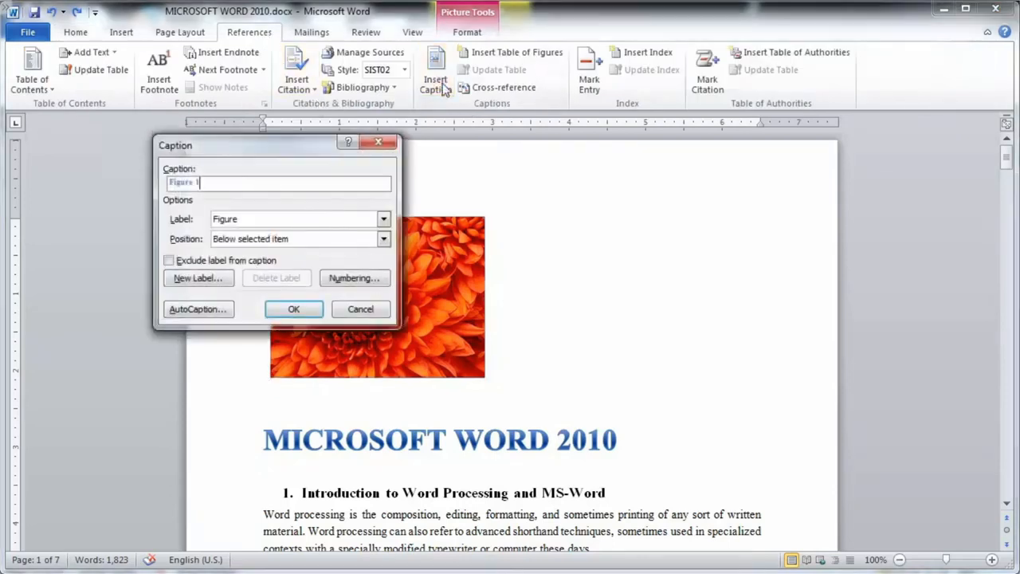
{"action": "left_click", "coordinate": [384, 219]}
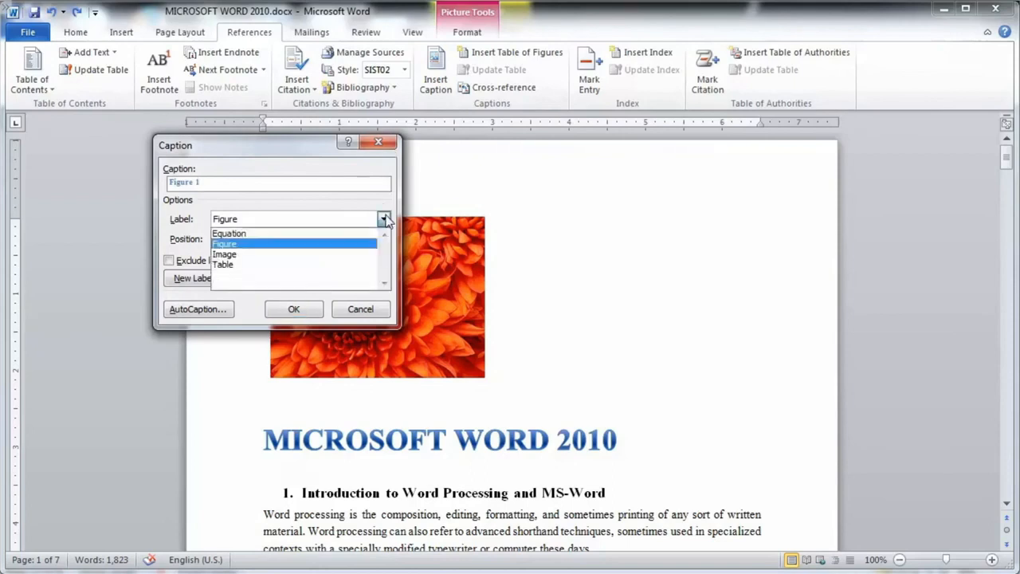
{"action": "left_click", "coordinate": [259, 254]}
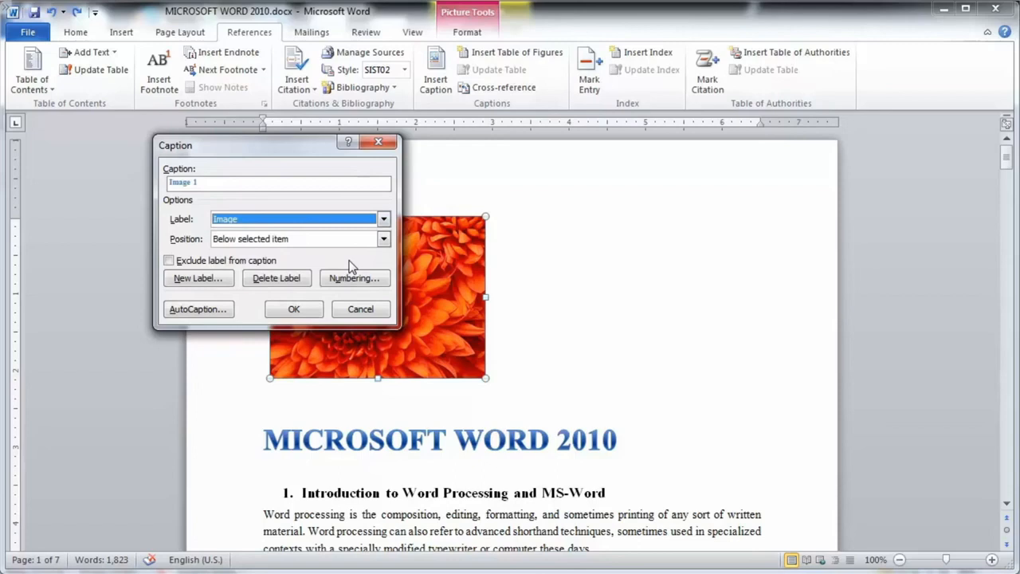
{"action": "left_click", "coordinate": [212, 282]}
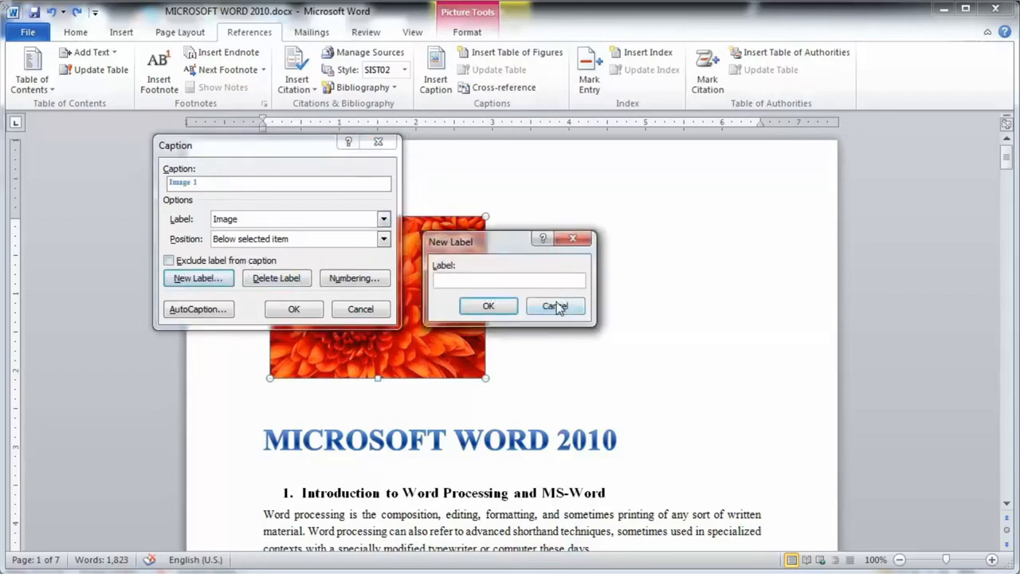
{"action": "left_click", "coordinate": [557, 307]}
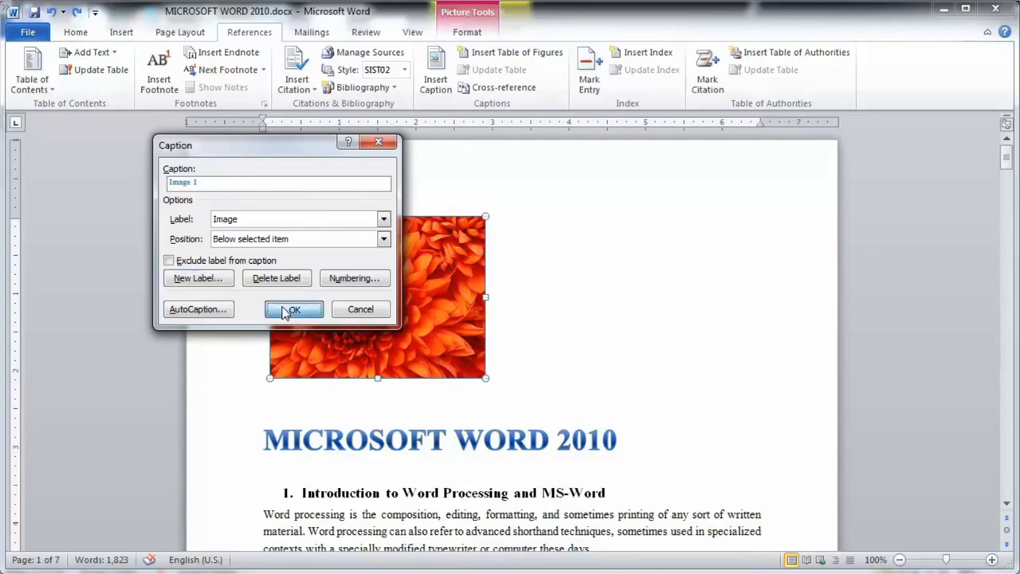
{"action": "left_click", "coordinate": [282, 304]}
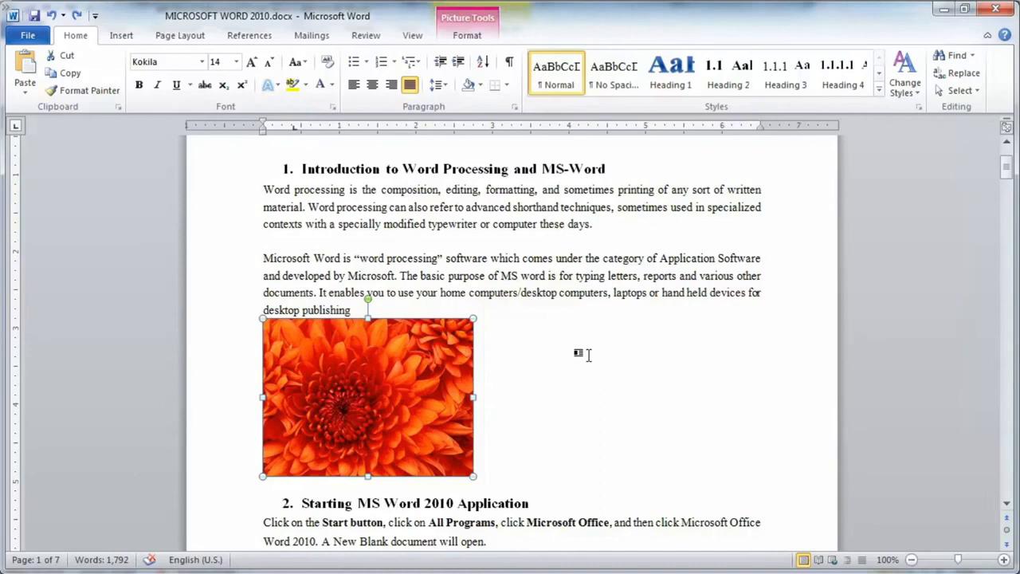
Draw a text box about 2.3" high and 2.81" wide, and place it beside the flower picture above the "Starting MS Word 2010 Application" heading
{"action": "left_click", "coordinate": [570, 340]}
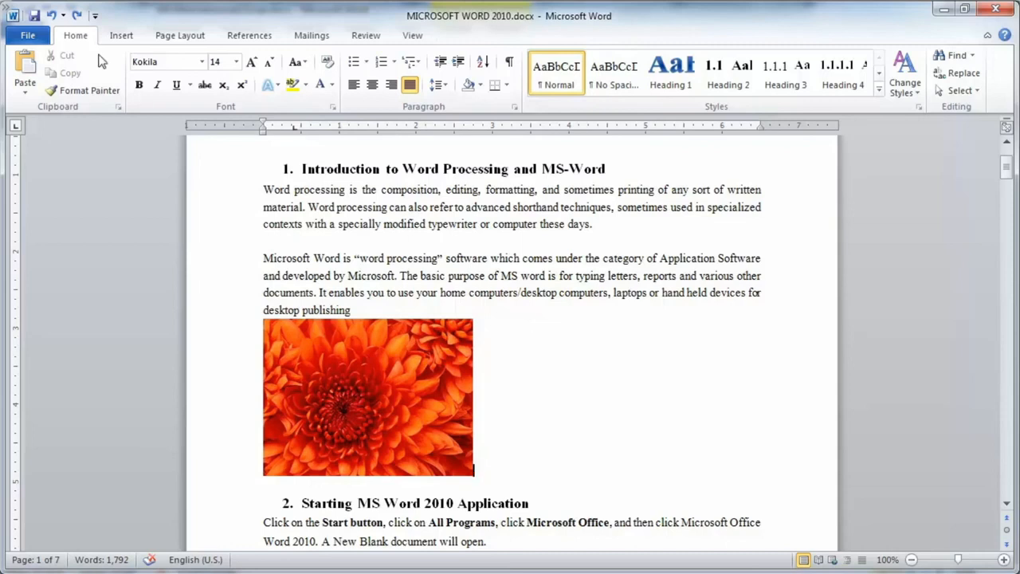
{"action": "left_click", "coordinate": [121, 35]}
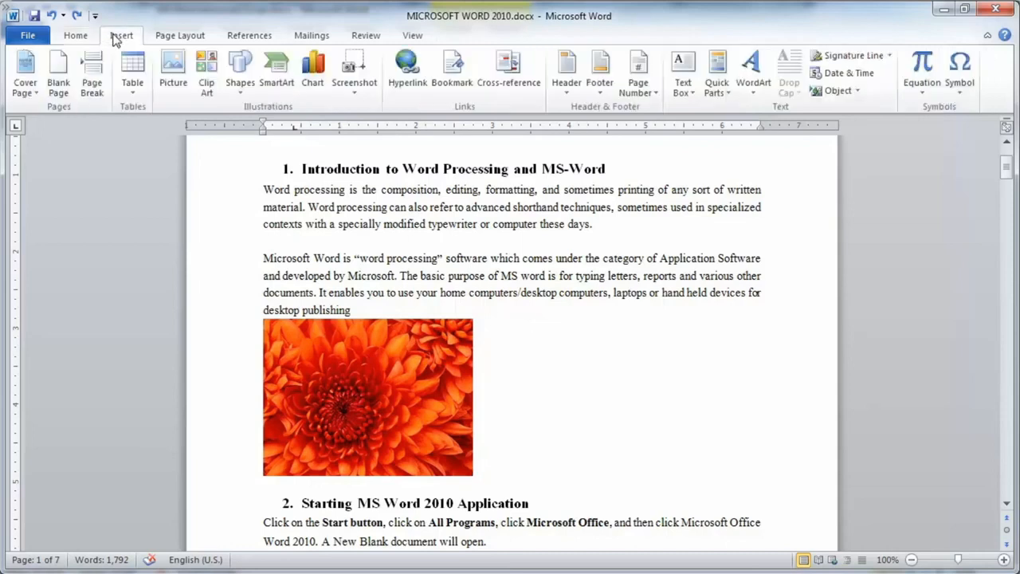
{"action": "left_click", "coordinate": [684, 91]}
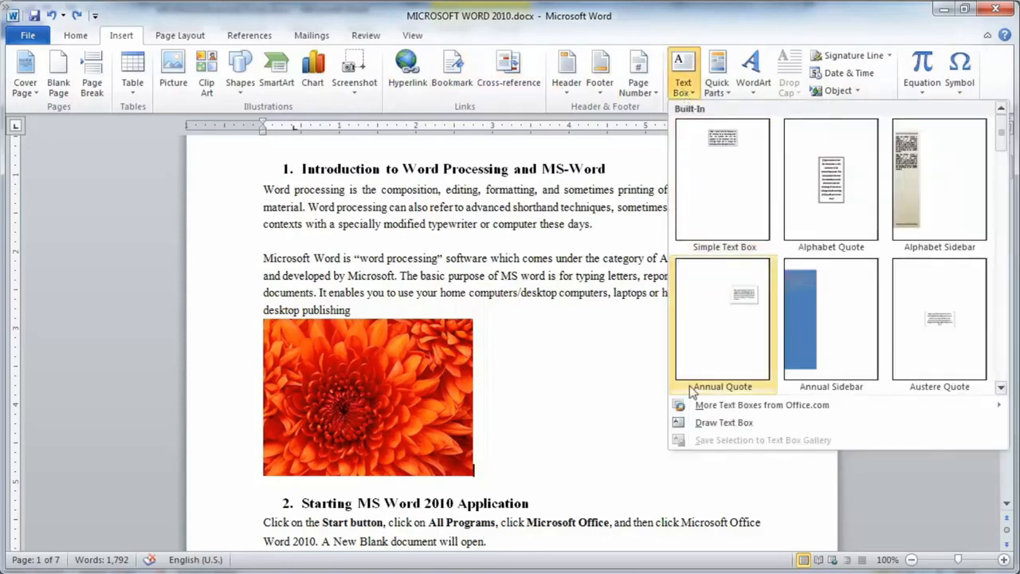
{"action": "left_click", "coordinate": [700, 425]}
{"action": "mouse_move", "coordinate": [259, 316]}
{"action": "left_mouse_down"}
{"action": "mouse_move", "coordinate": [281, 368]}
{"action": "mouse_move", "coordinate": [374, 509]}
{"action": "mouse_move", "coordinate": [474, 485]}
{"action": "mouse_move", "coordinate": [479, 496]}
{"action": "left_mouse_up"}
{"action": "left_click_drag", "start_coordinate": [475, 319], "coordinate": [716, 314]}
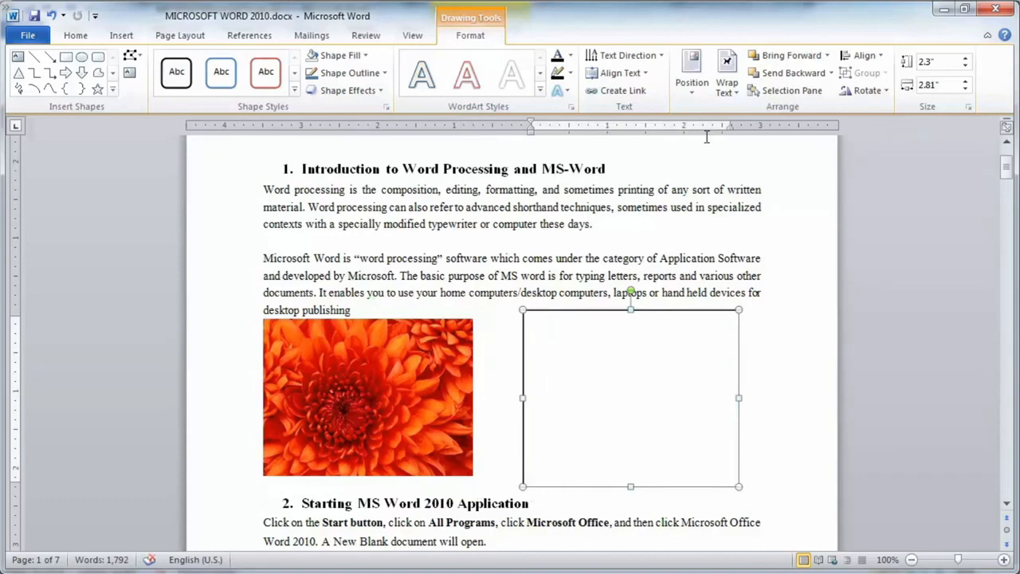
Give the empty text box beside the flower picture No Fill and set its text wrapping to Square
{"action": "left_click", "coordinate": [360, 55]}
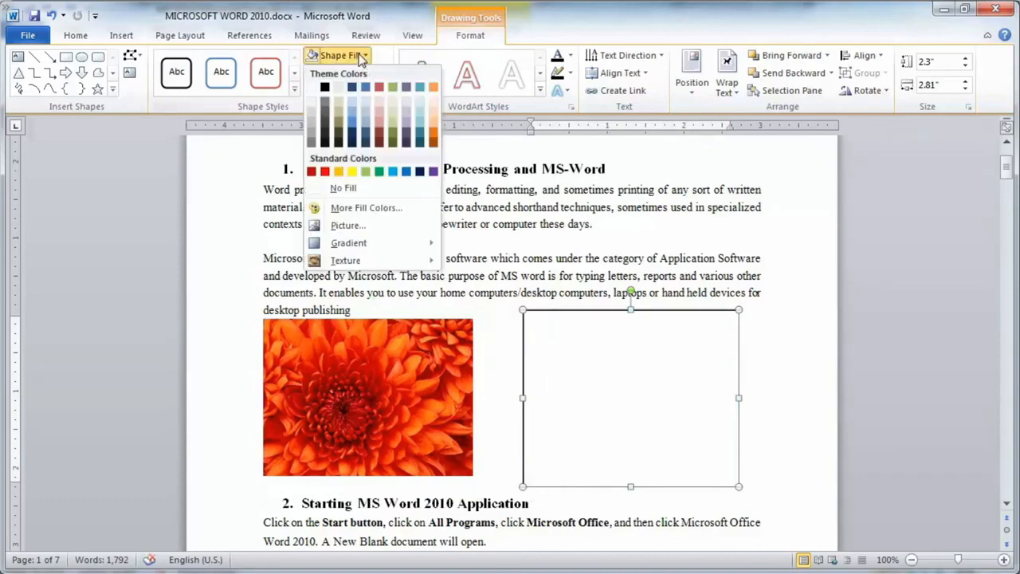
{"action": "left_click", "coordinate": [336, 188]}
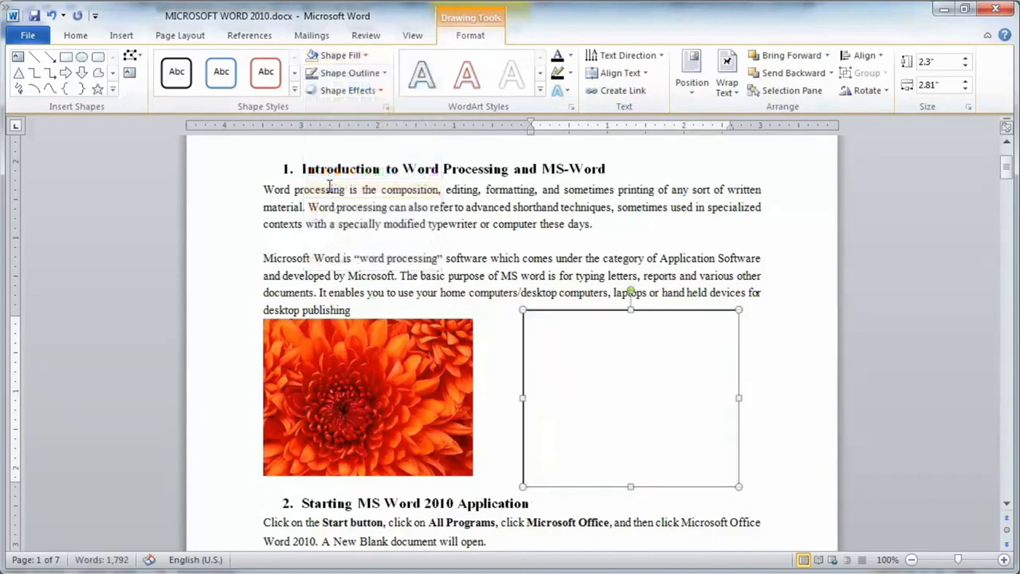
{"action": "left_click", "coordinate": [734, 93]}
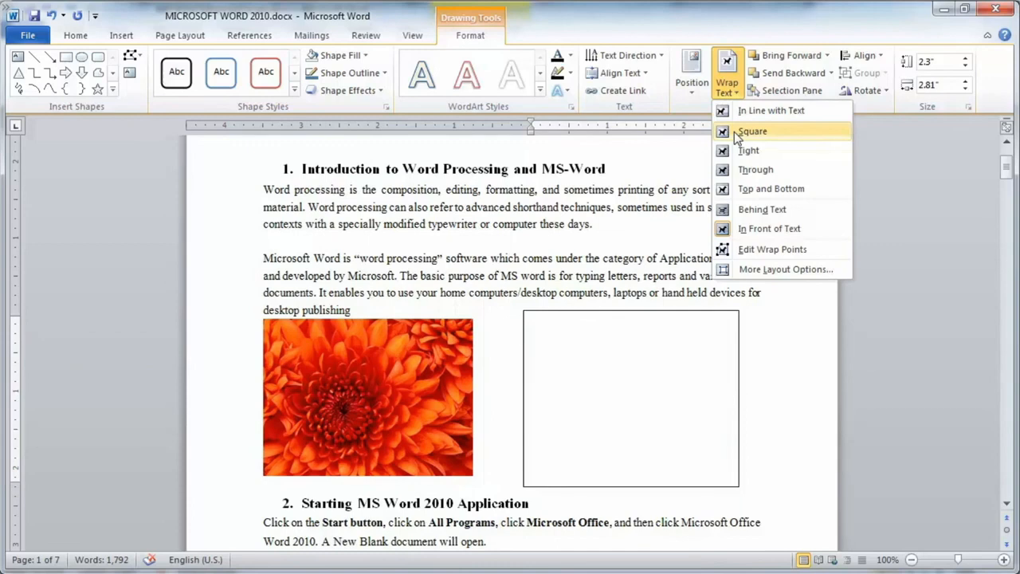
{"action": "left_click", "coordinate": [734, 131]}
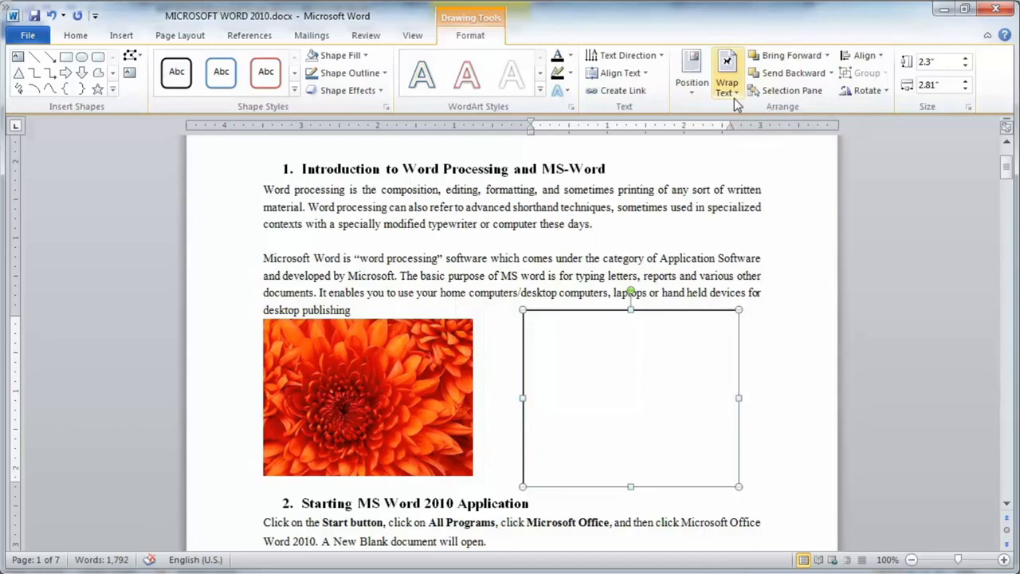
{"action": "left_click", "coordinate": [734, 92]}
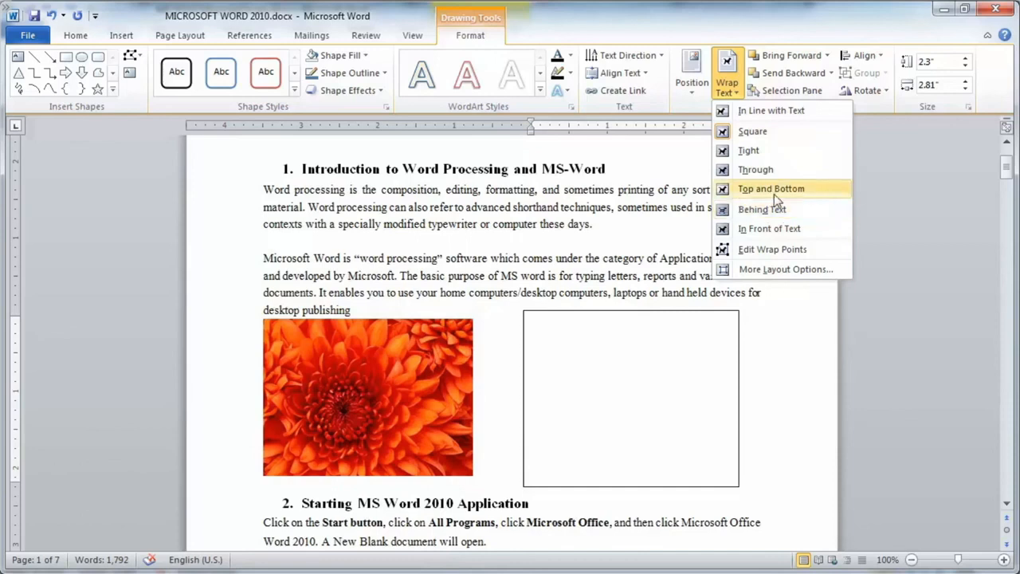
{"action": "left_click", "coordinate": [576, 313]}
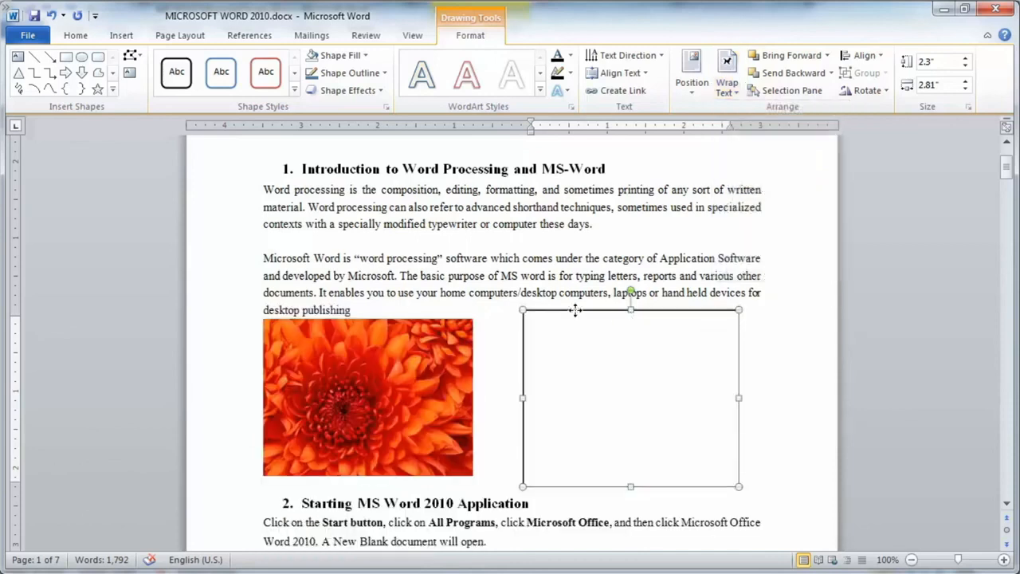
Set the text box's left, top, right and bottom internal margins to 0"
{"action": "right_click", "coordinate": [577, 313]}
{"action": "left_click", "coordinate": [611, 302]}
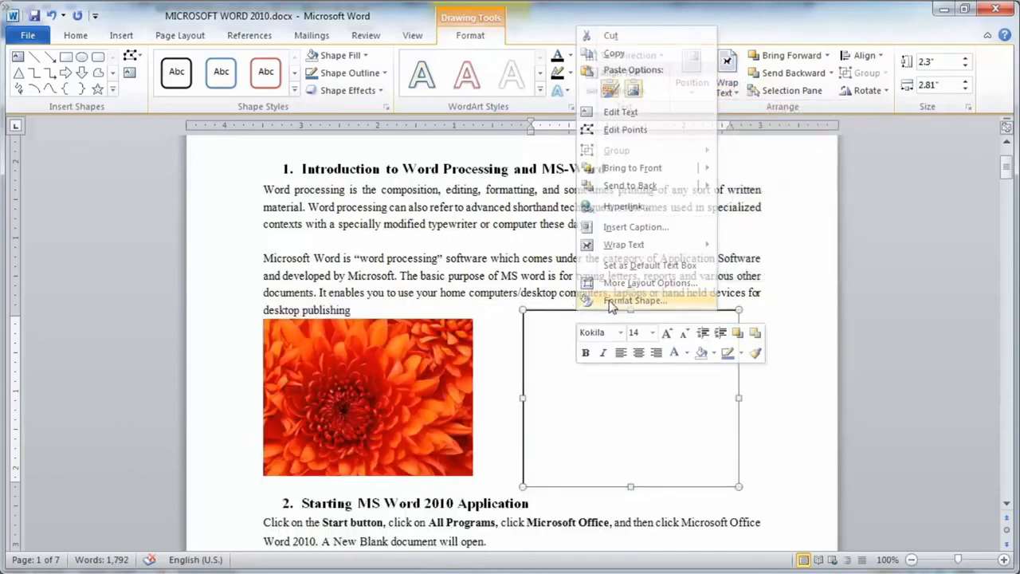
{"action": "left_click", "coordinate": [372, 382]}
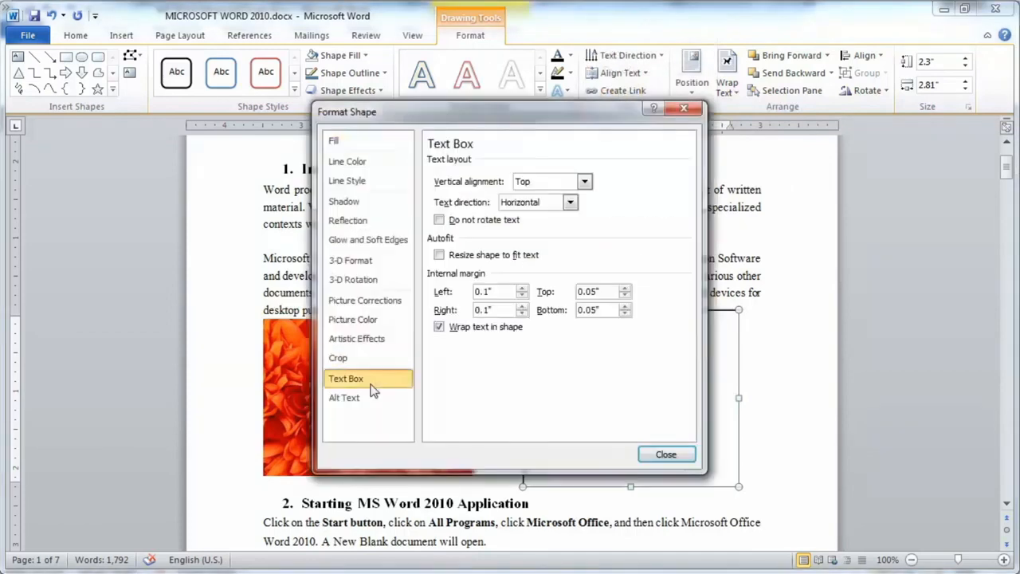
{"action": "left_click", "coordinate": [522, 296]}
{"action": "left_click", "coordinate": [625, 295]}
{"action": "left_click", "coordinate": [522, 314]}
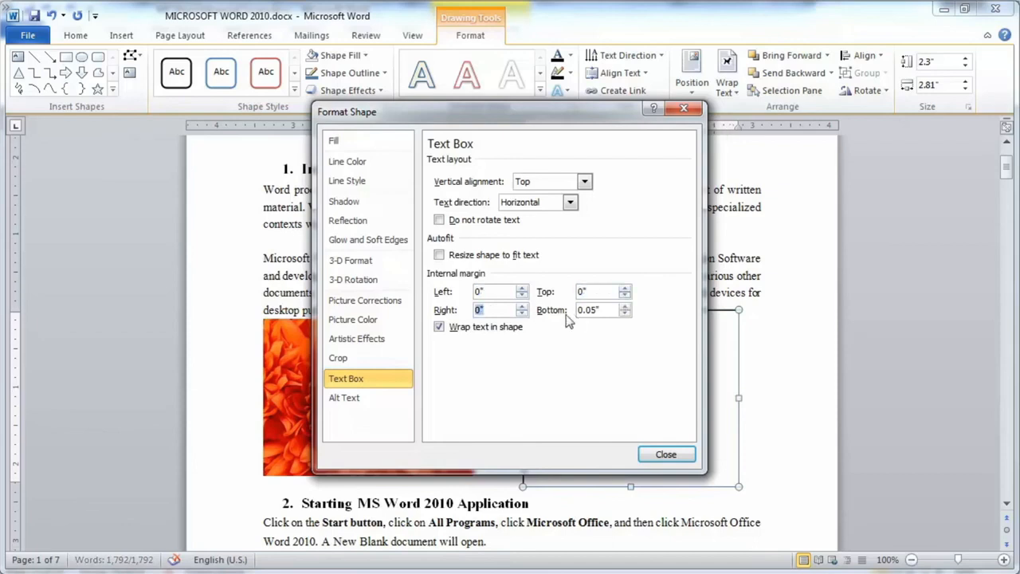
{"action": "left_click", "coordinate": [625, 313]}
{"action": "left_click", "coordinate": [662, 455]}
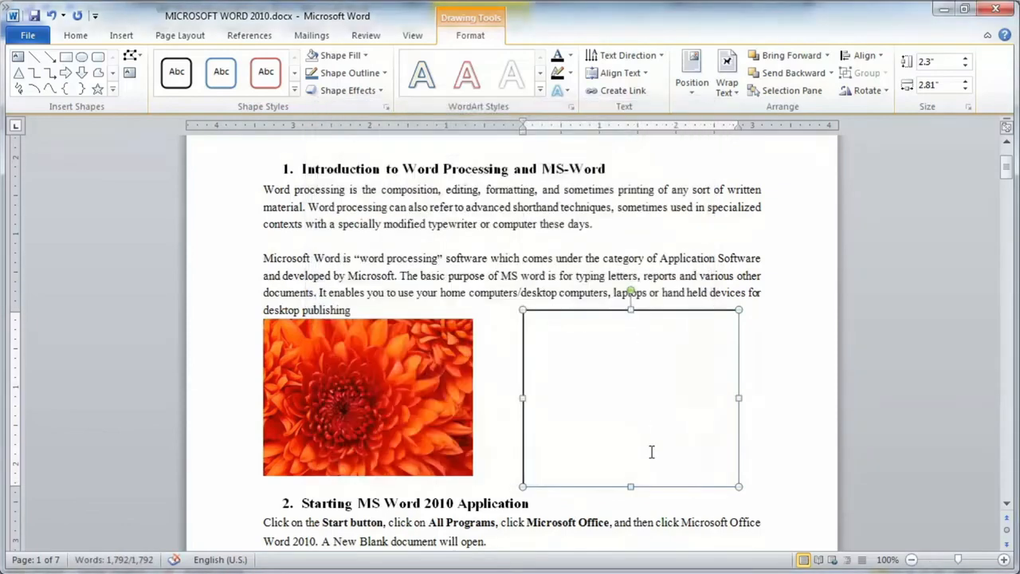
Move the flower picture from the document body into the empty text box
{"action": "left_click", "coordinate": [389, 373]}
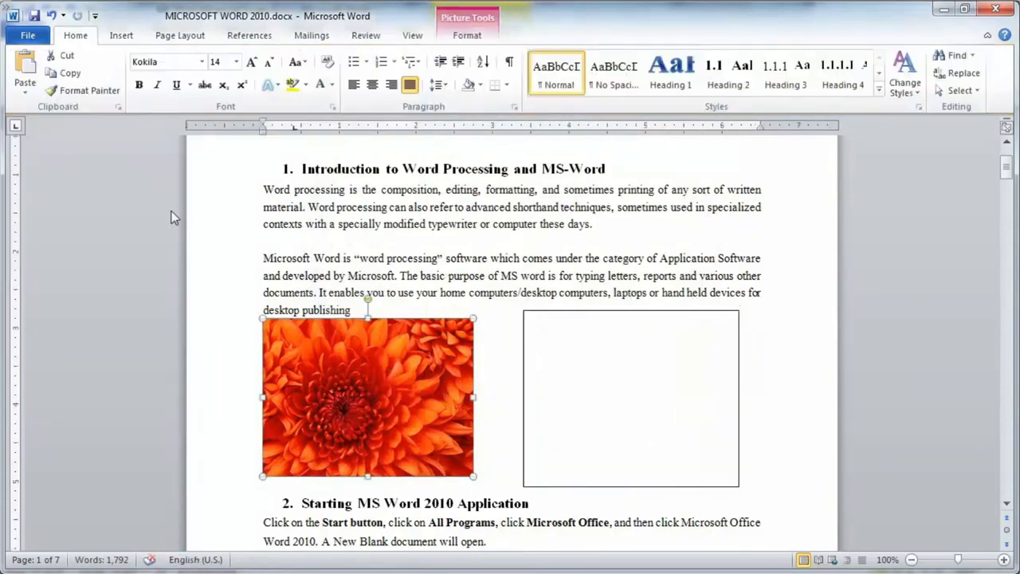
{"action": "left_click", "coordinate": [68, 56]}
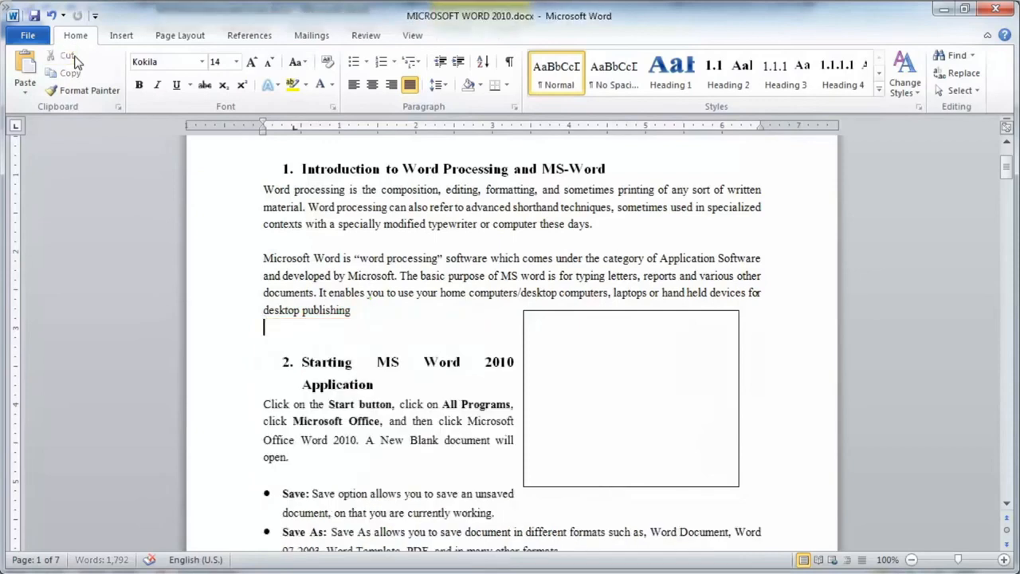
{"action": "left_click", "coordinate": [551, 311]}
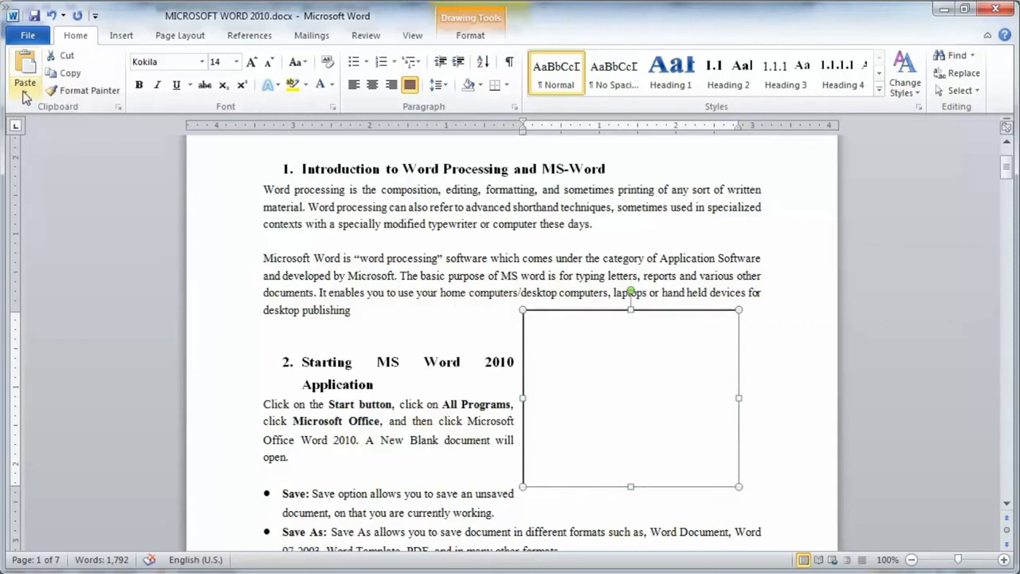
{"action": "left_click", "coordinate": [24, 76]}
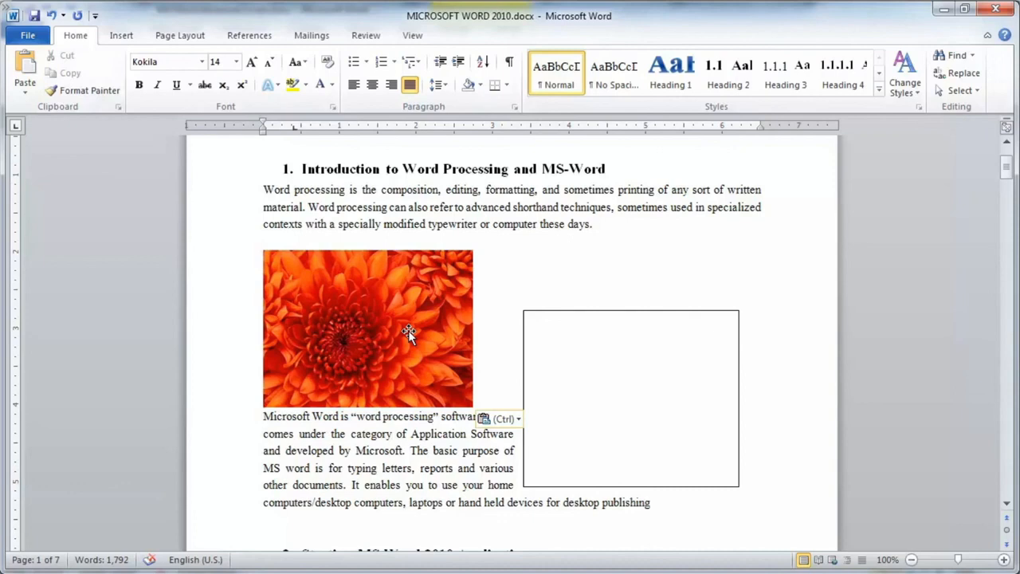
{"action": "left_click_drag", "start_coordinate": [408, 330], "coordinate": [608, 394]}
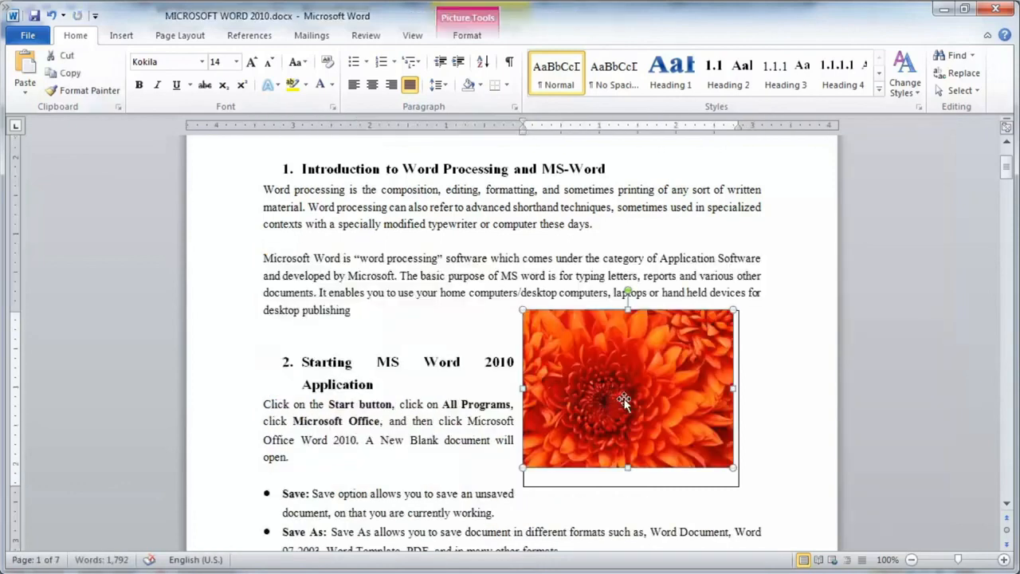
Insert the caption "Image 1" below the flower picture inside the text box, using the Image label
{"action": "left_click", "coordinate": [242, 35]}
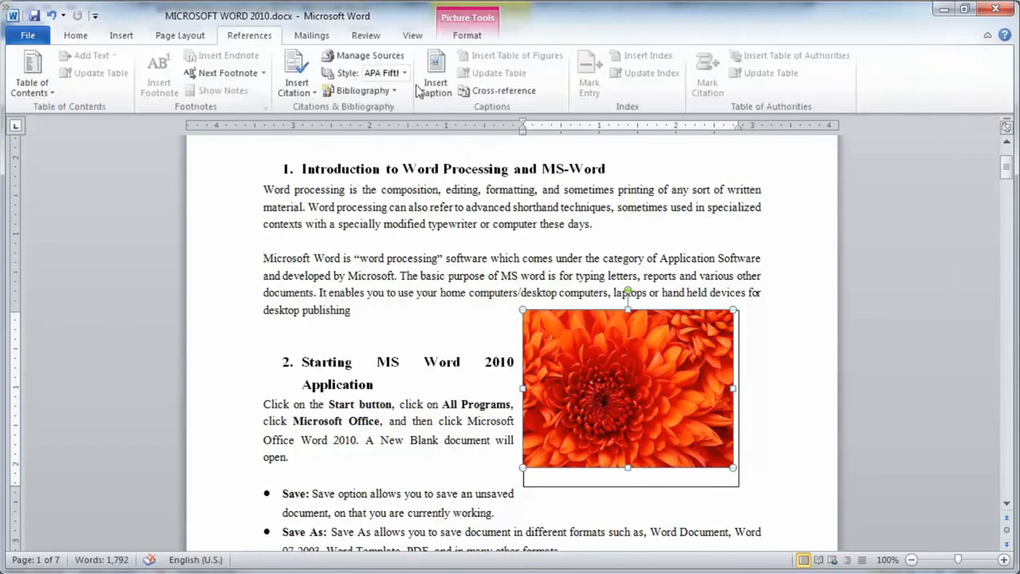
{"action": "left_click", "coordinate": [440, 80]}
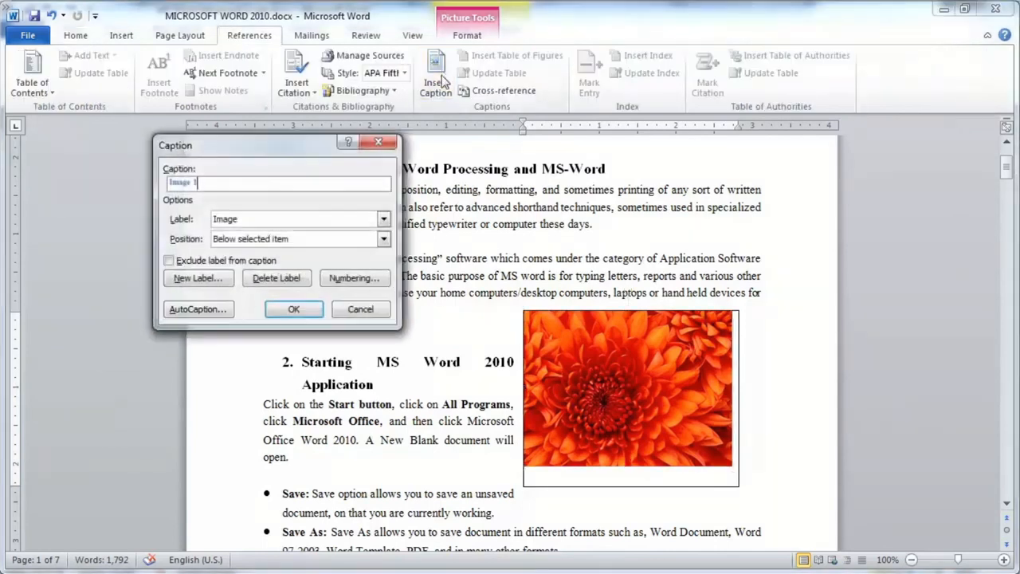
{"action": "left_click", "coordinate": [297, 308]}
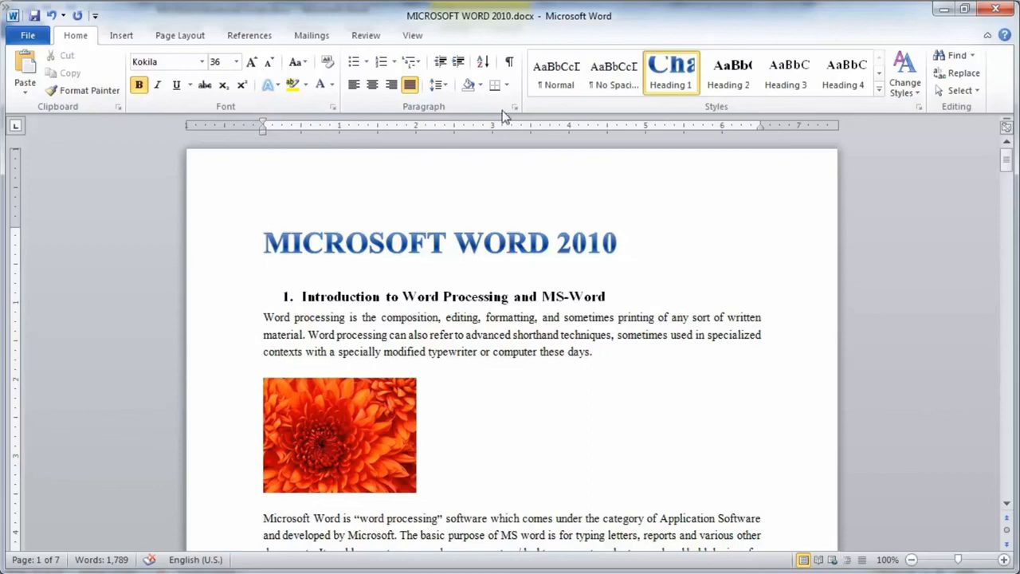
Apply the "Chapter 1 Heading 1" multilevel list numbering to the MICROSOFT WORD 2010 title
{"action": "left_click", "coordinate": [422, 62]}
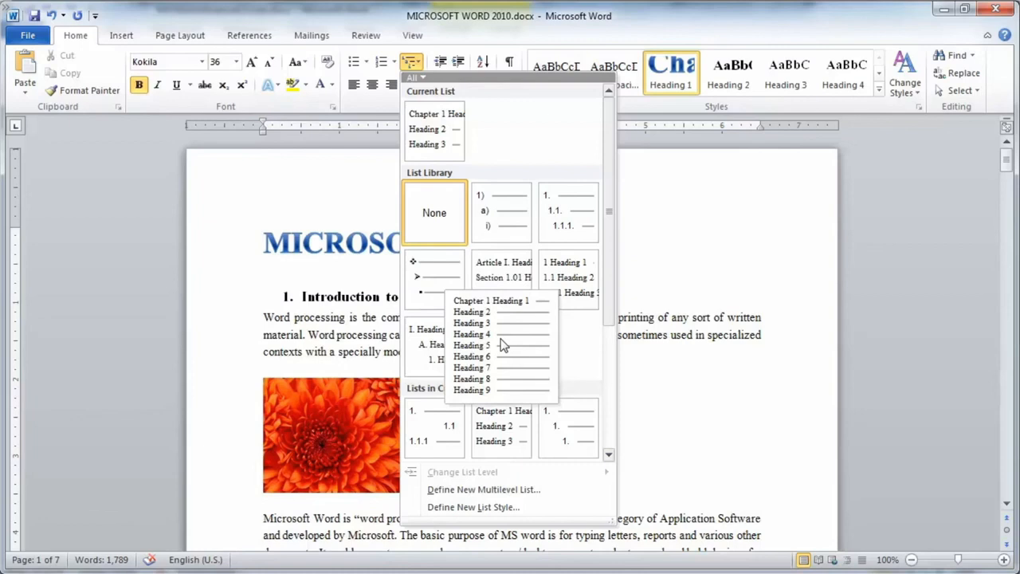
{"action": "left_click", "coordinate": [502, 345]}
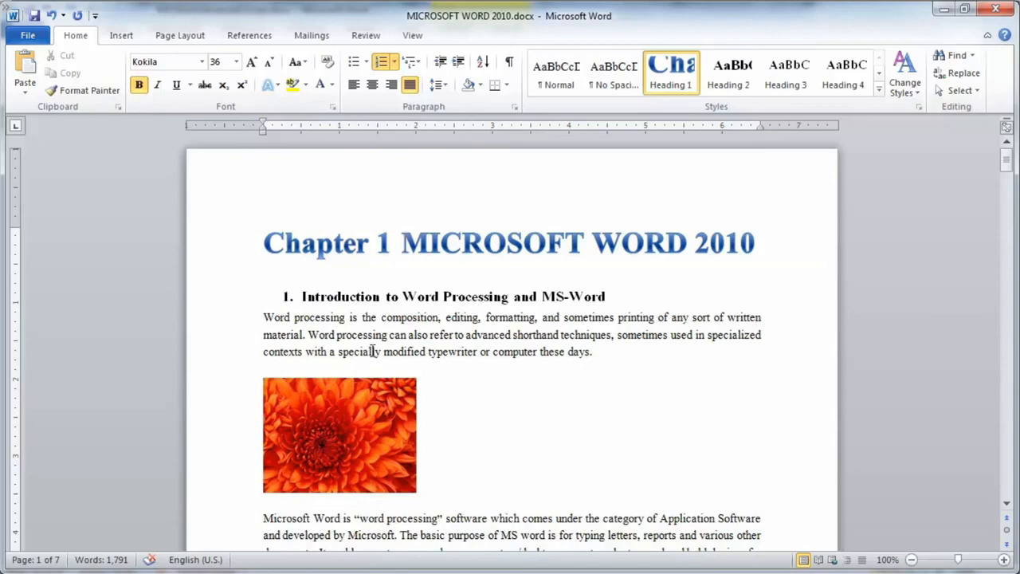
Start a caption for the flower picture under the section 1 introduction, using the Figure label
{"action": "left_click", "coordinate": [350, 408]}
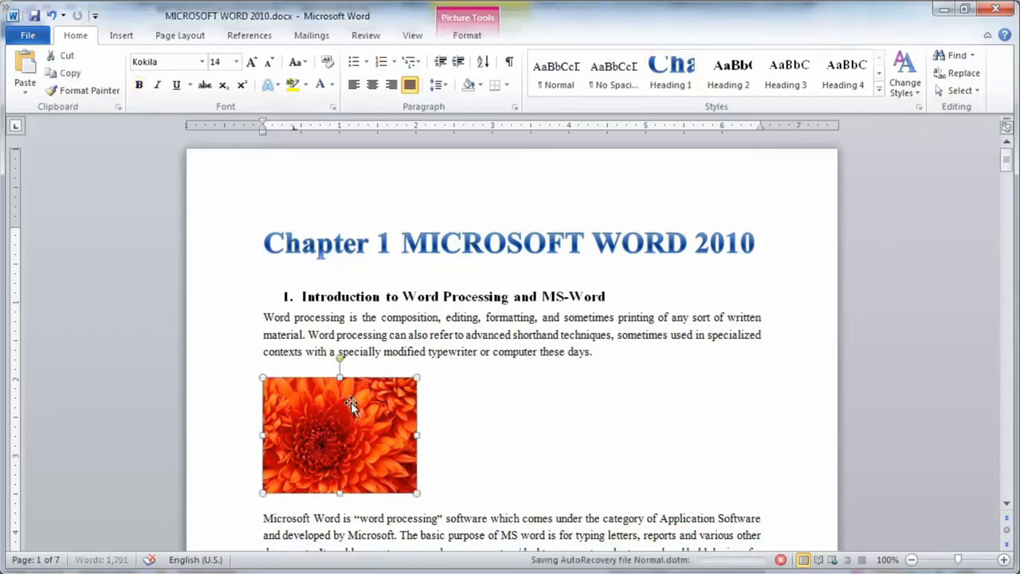
{"action": "left_click", "coordinate": [271, 38]}
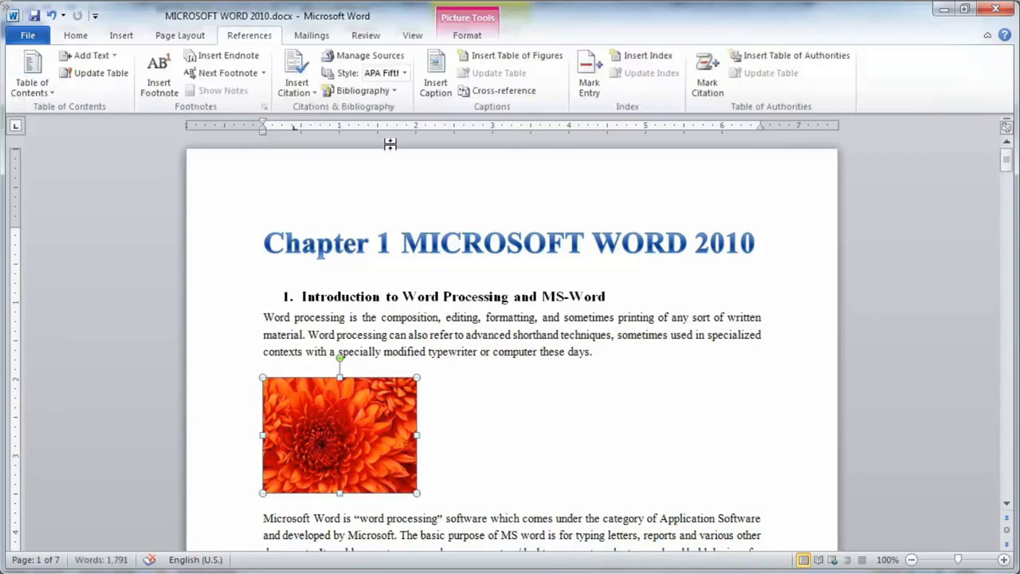
{"action": "left_click", "coordinate": [439, 97]}
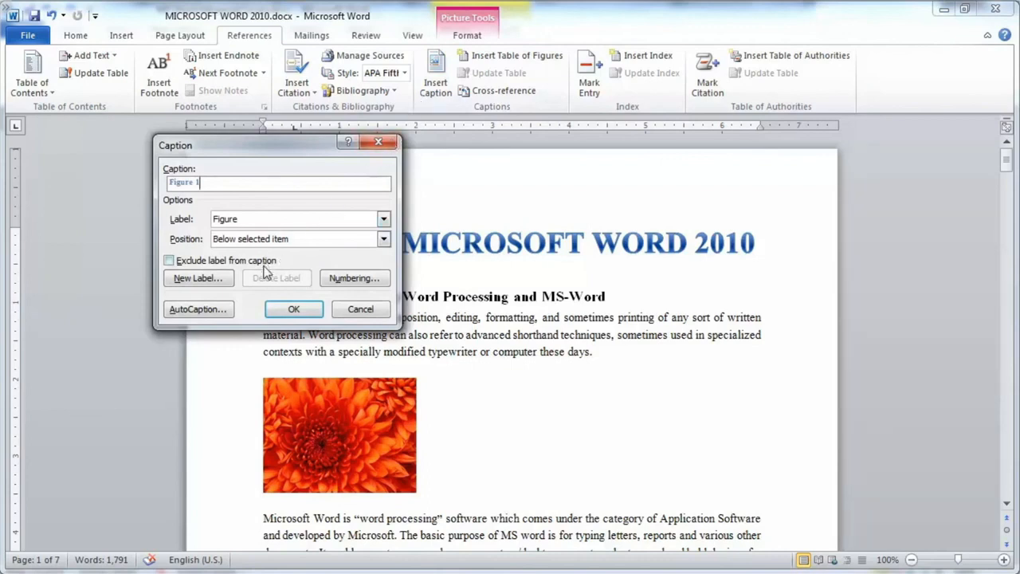
{"action": "left_click", "coordinate": [383, 220]}
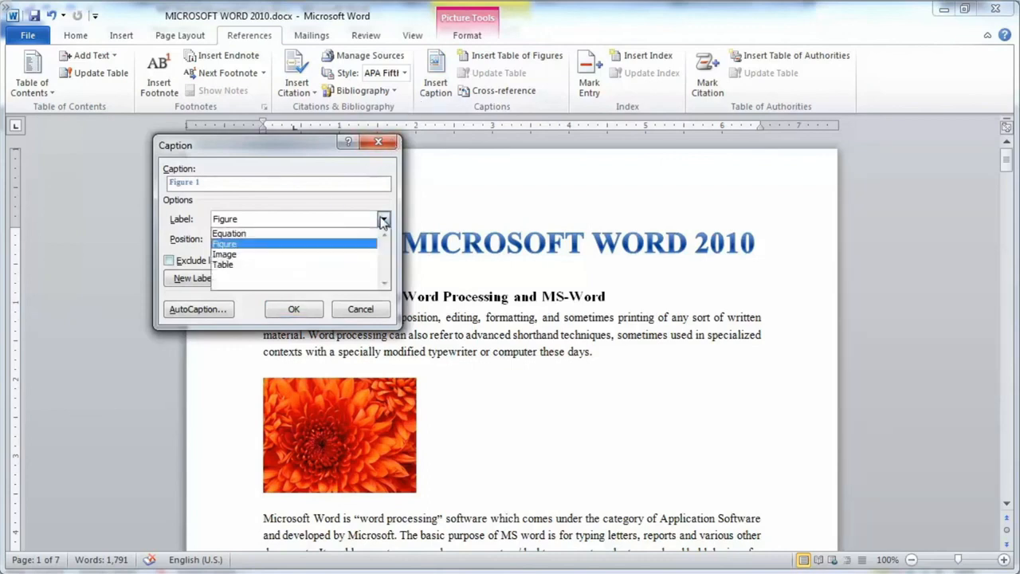
{"action": "left_click", "coordinate": [326, 250]}
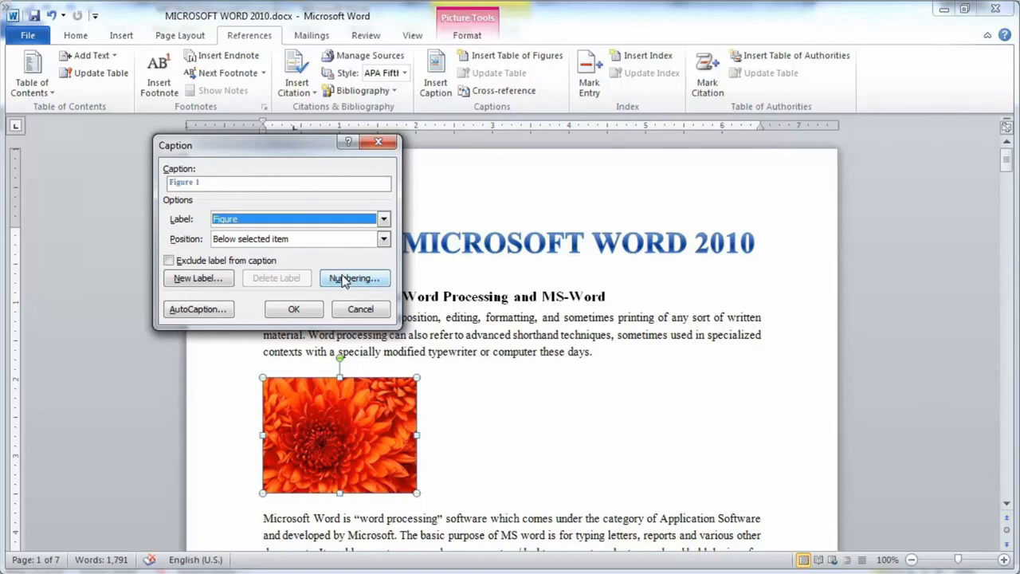
Set the caption numbering to include the chapter number, with chapters starting at Heading 1 and a colon as separator
{"action": "left_click", "coordinate": [345, 281]}
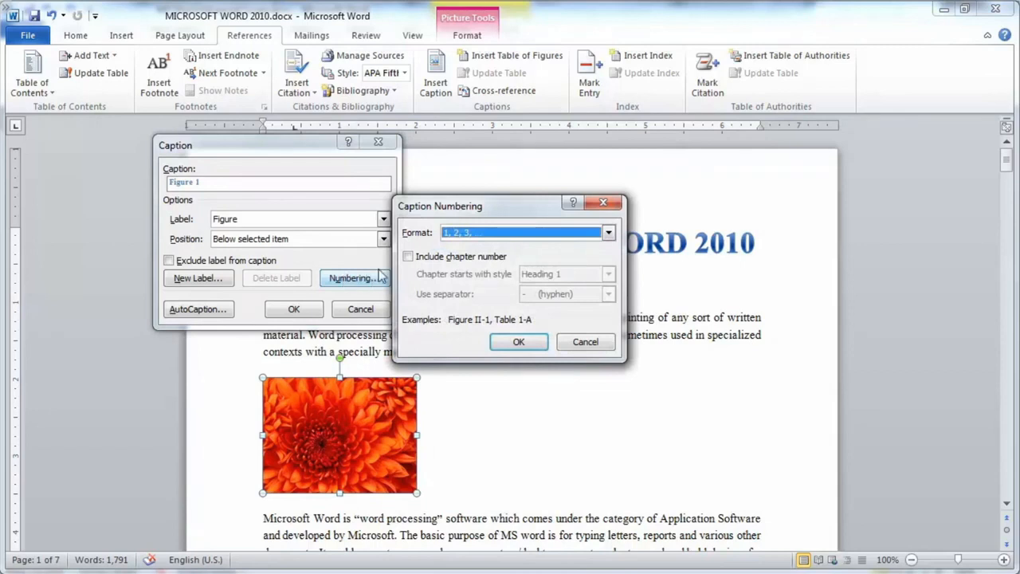
{"action": "left_click", "coordinate": [409, 257]}
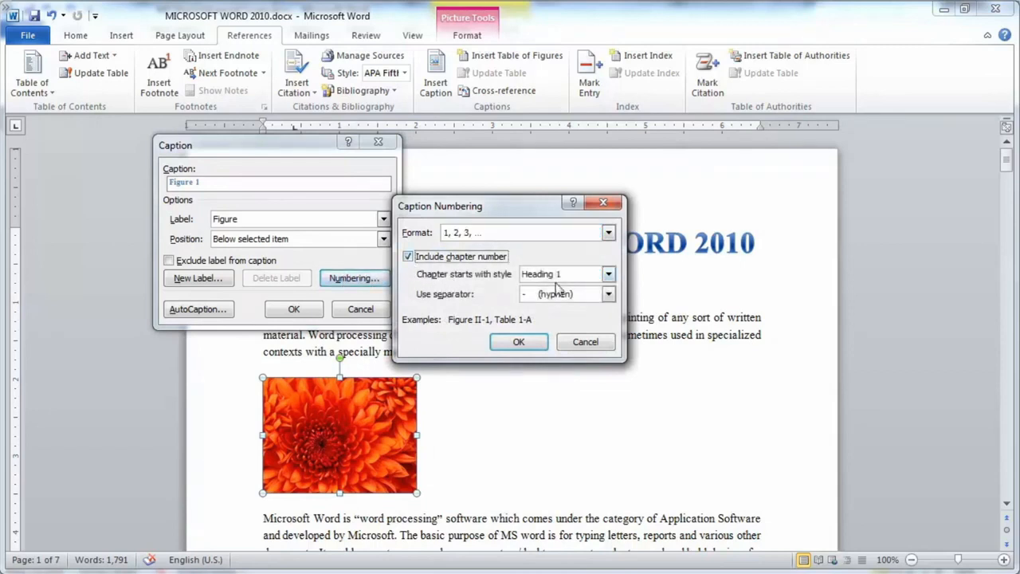
{"action": "left_click", "coordinate": [609, 275]}
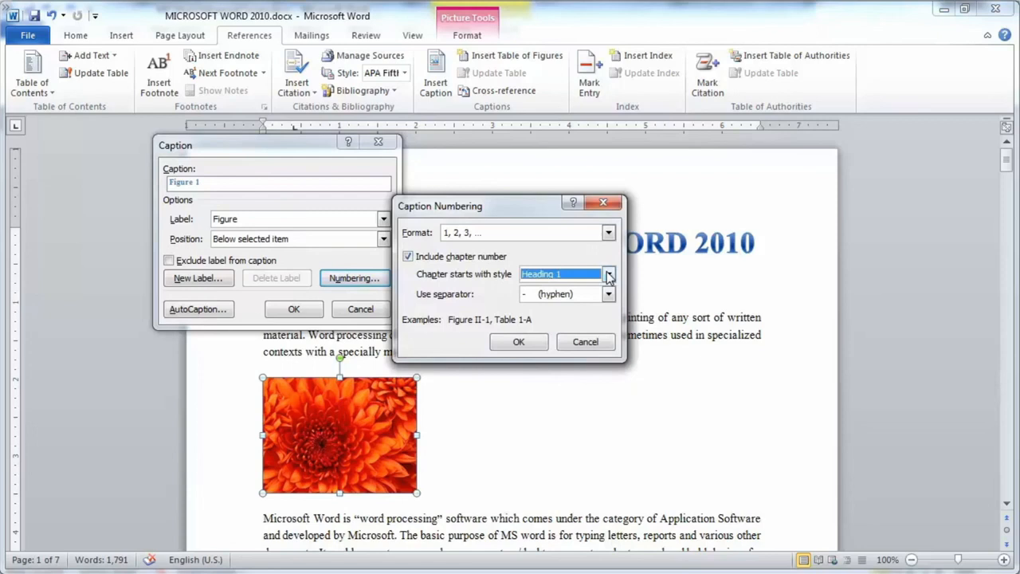
{"action": "left_click", "coordinate": [609, 294]}
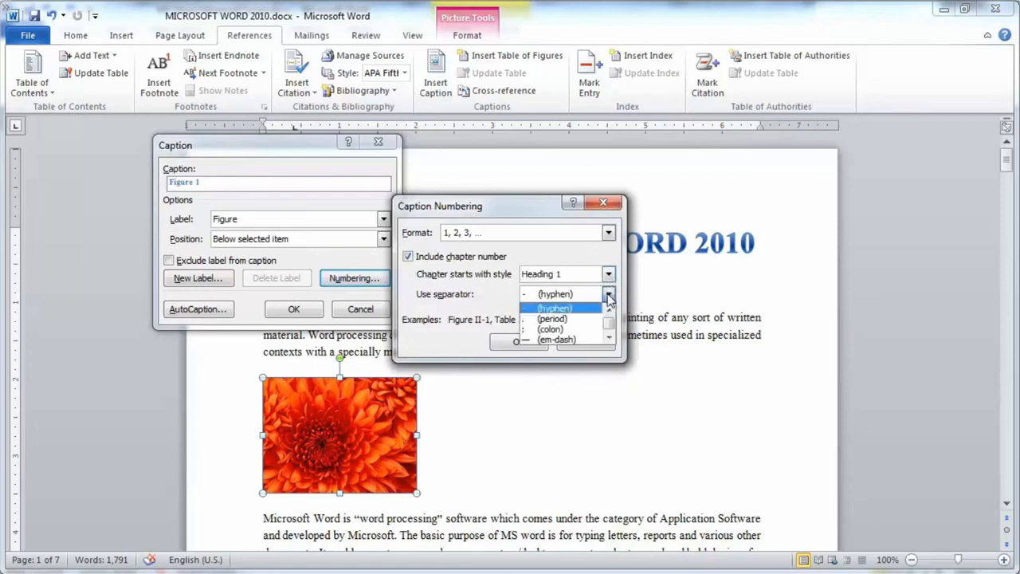
{"action": "left_click", "coordinate": [563, 329]}
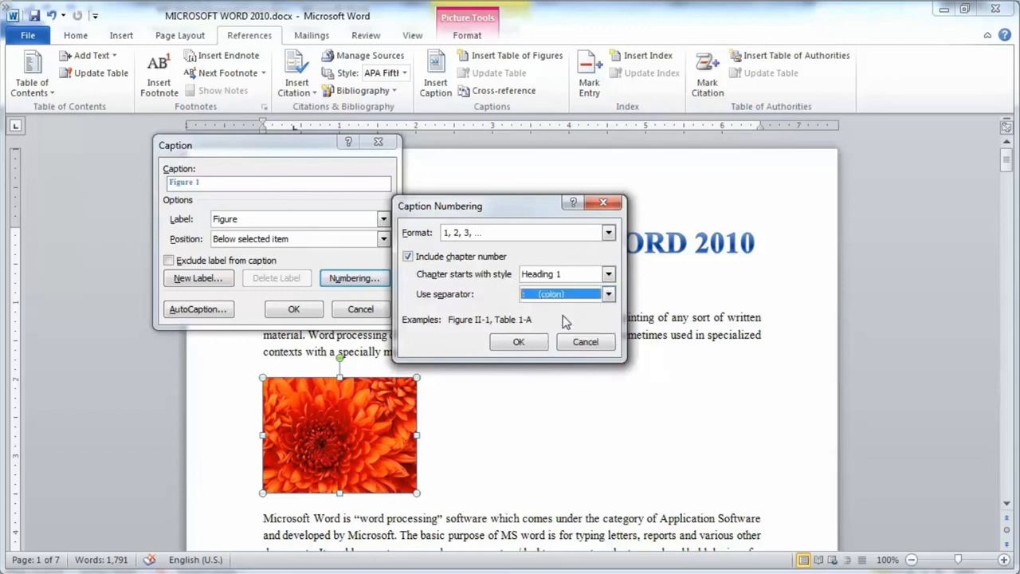
{"action": "left_click", "coordinate": [519, 341]}
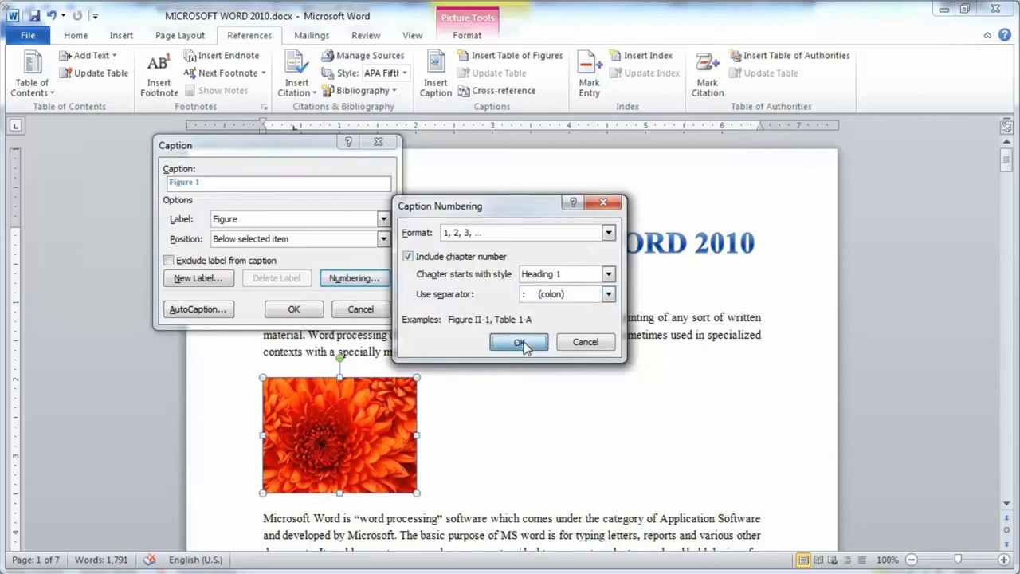
Insert the chapter-numbered Figure caption below the selected flower picture in section 1
{"action": "left_click", "coordinate": [295, 311]}
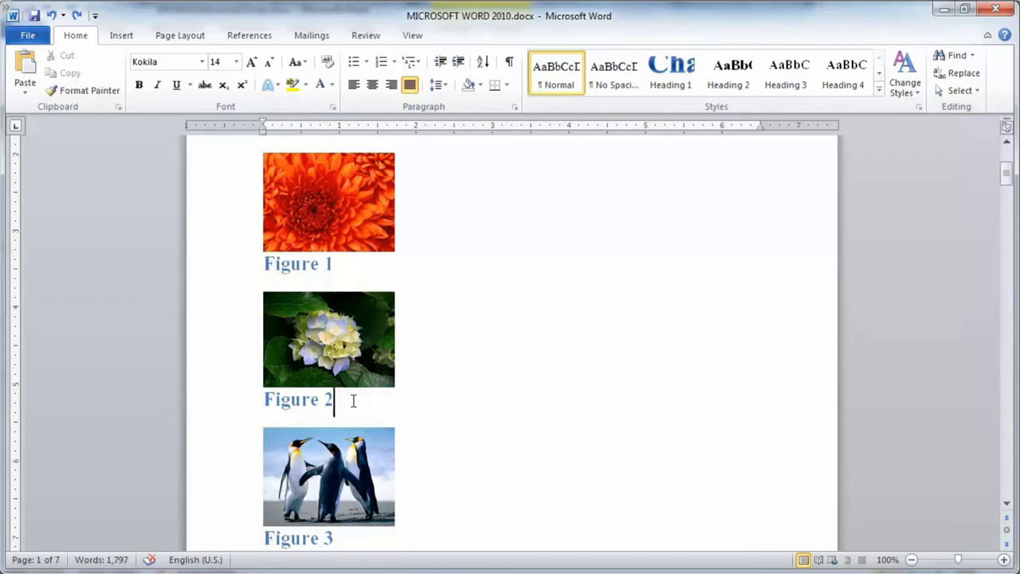
Delete the hydrangea picture together with its "Figure 2" caption
{"action": "triple_click", "coordinate": [328, 402]}
{"action": "left_click", "coordinate": [273, 339]}
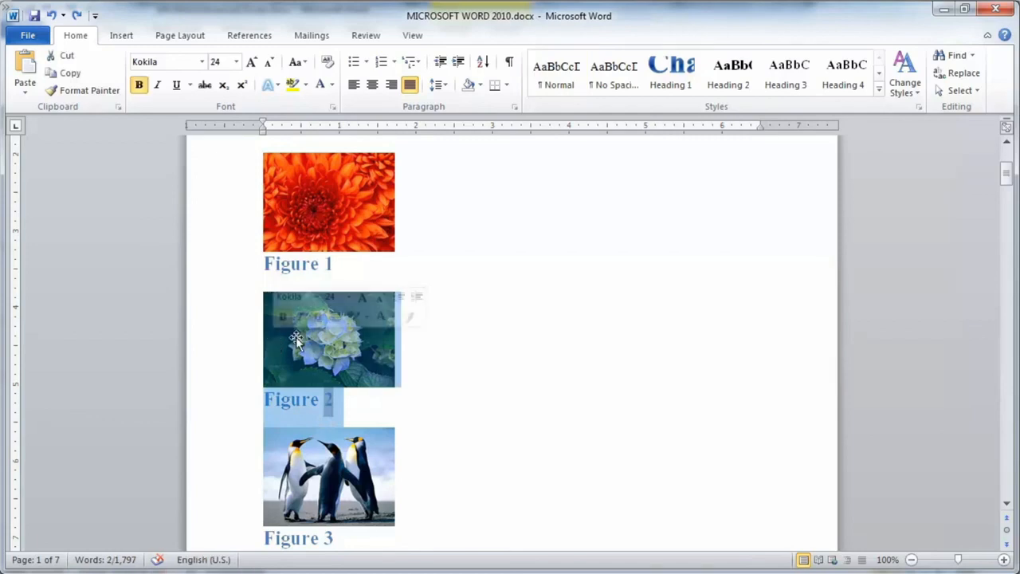
{"action": "key", "text": "Delete"}
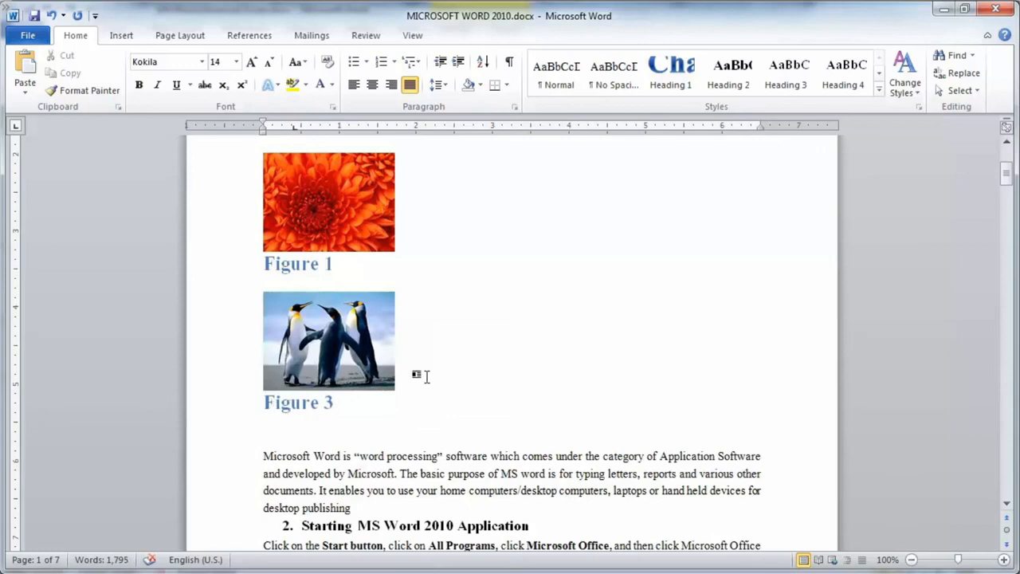
Update all fields in the whole document so the remaining figure captions are renumbered, and clear the selection
{"action": "left_click", "coordinate": [412, 407]}
{"action": "key", "text": "ctrl+a"}
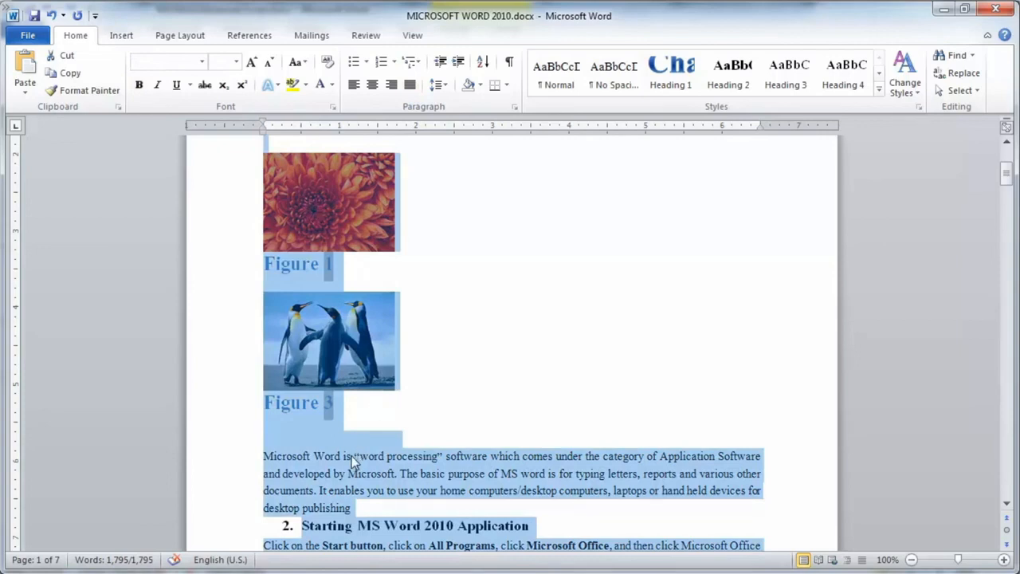
{"action": "right_click", "coordinate": [352, 456]}
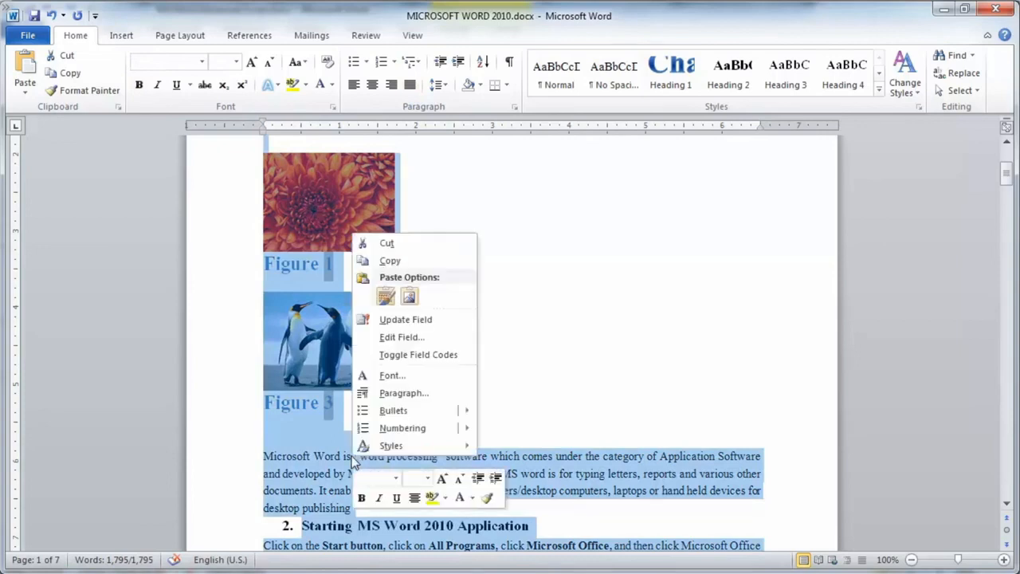
{"action": "left_click", "coordinate": [414, 326]}
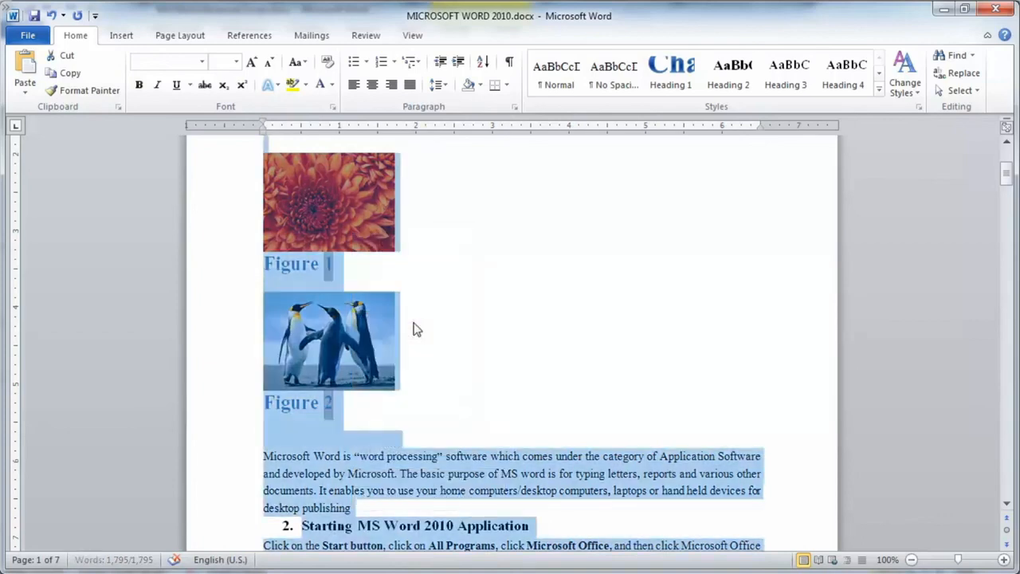
{"action": "left_click", "coordinate": [446, 328]}
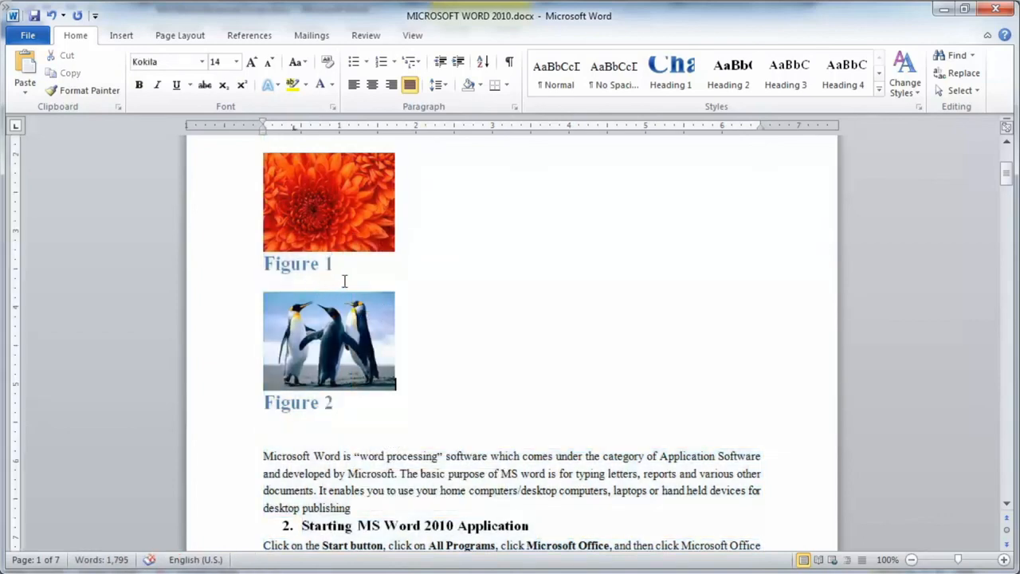